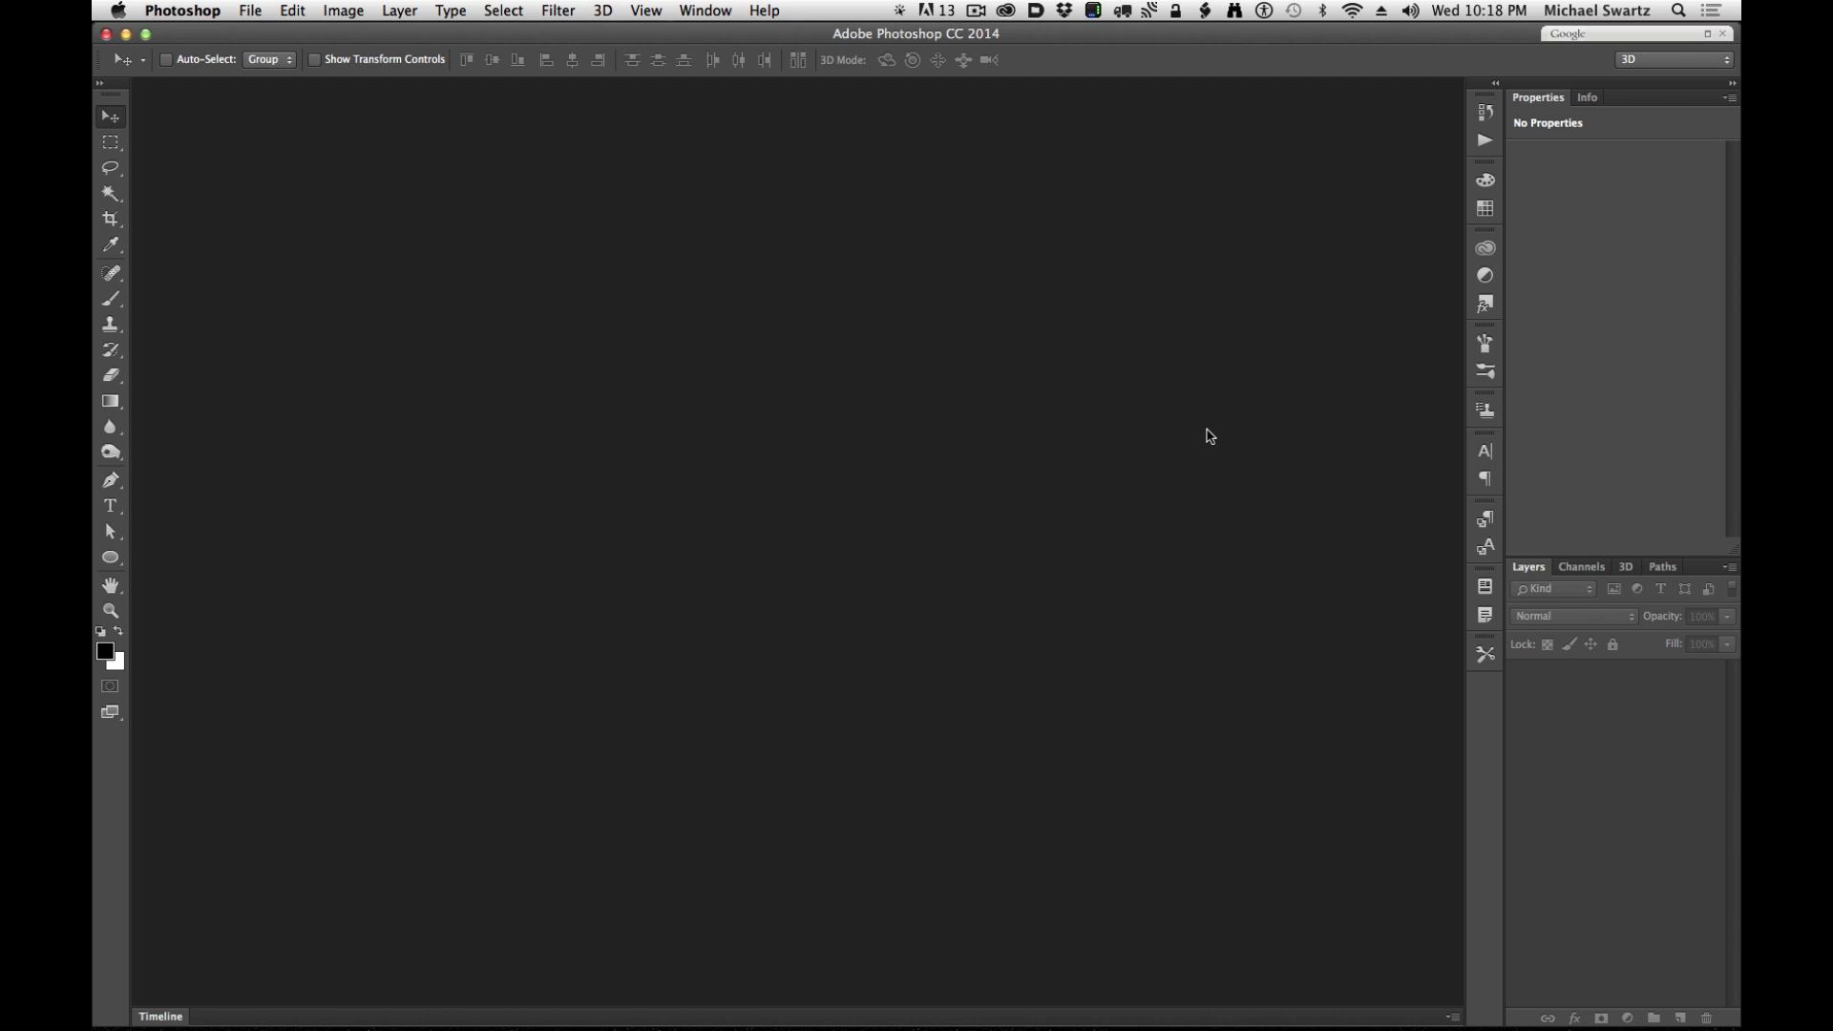
- Create a new 1024 × 1024 px document with a black background
key(super+n)
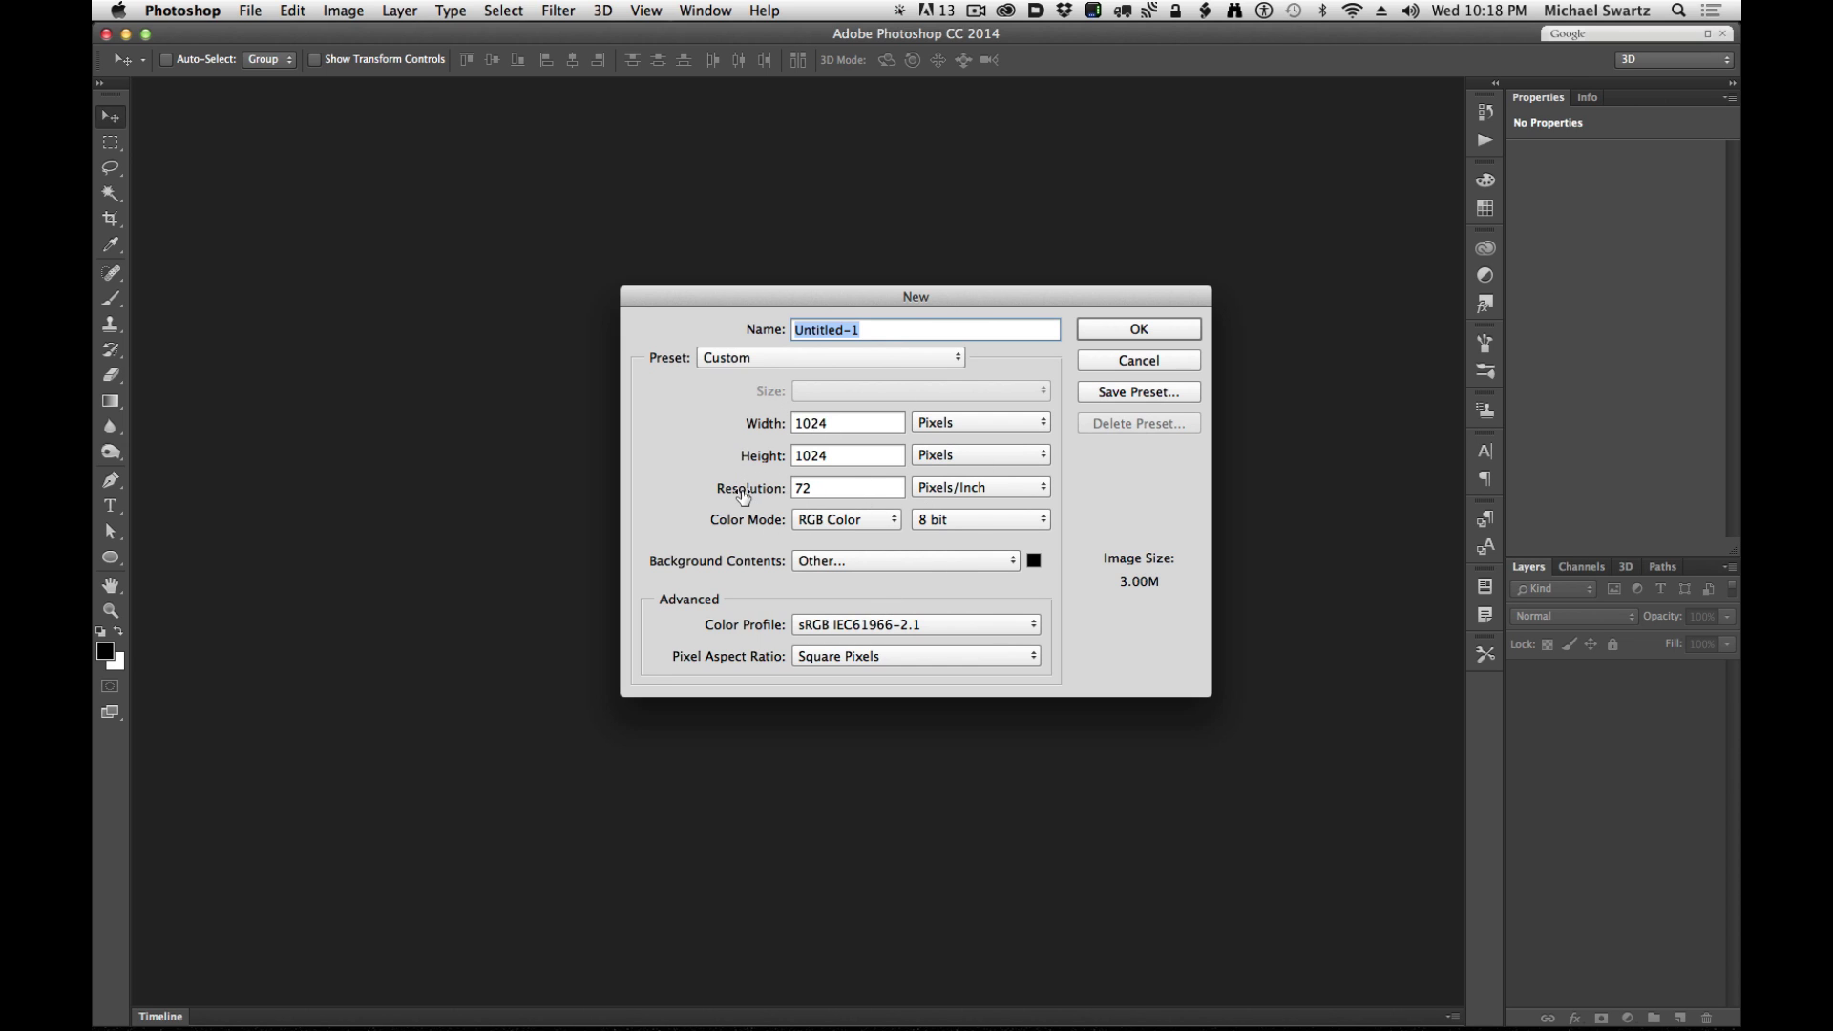
click(1035, 564)
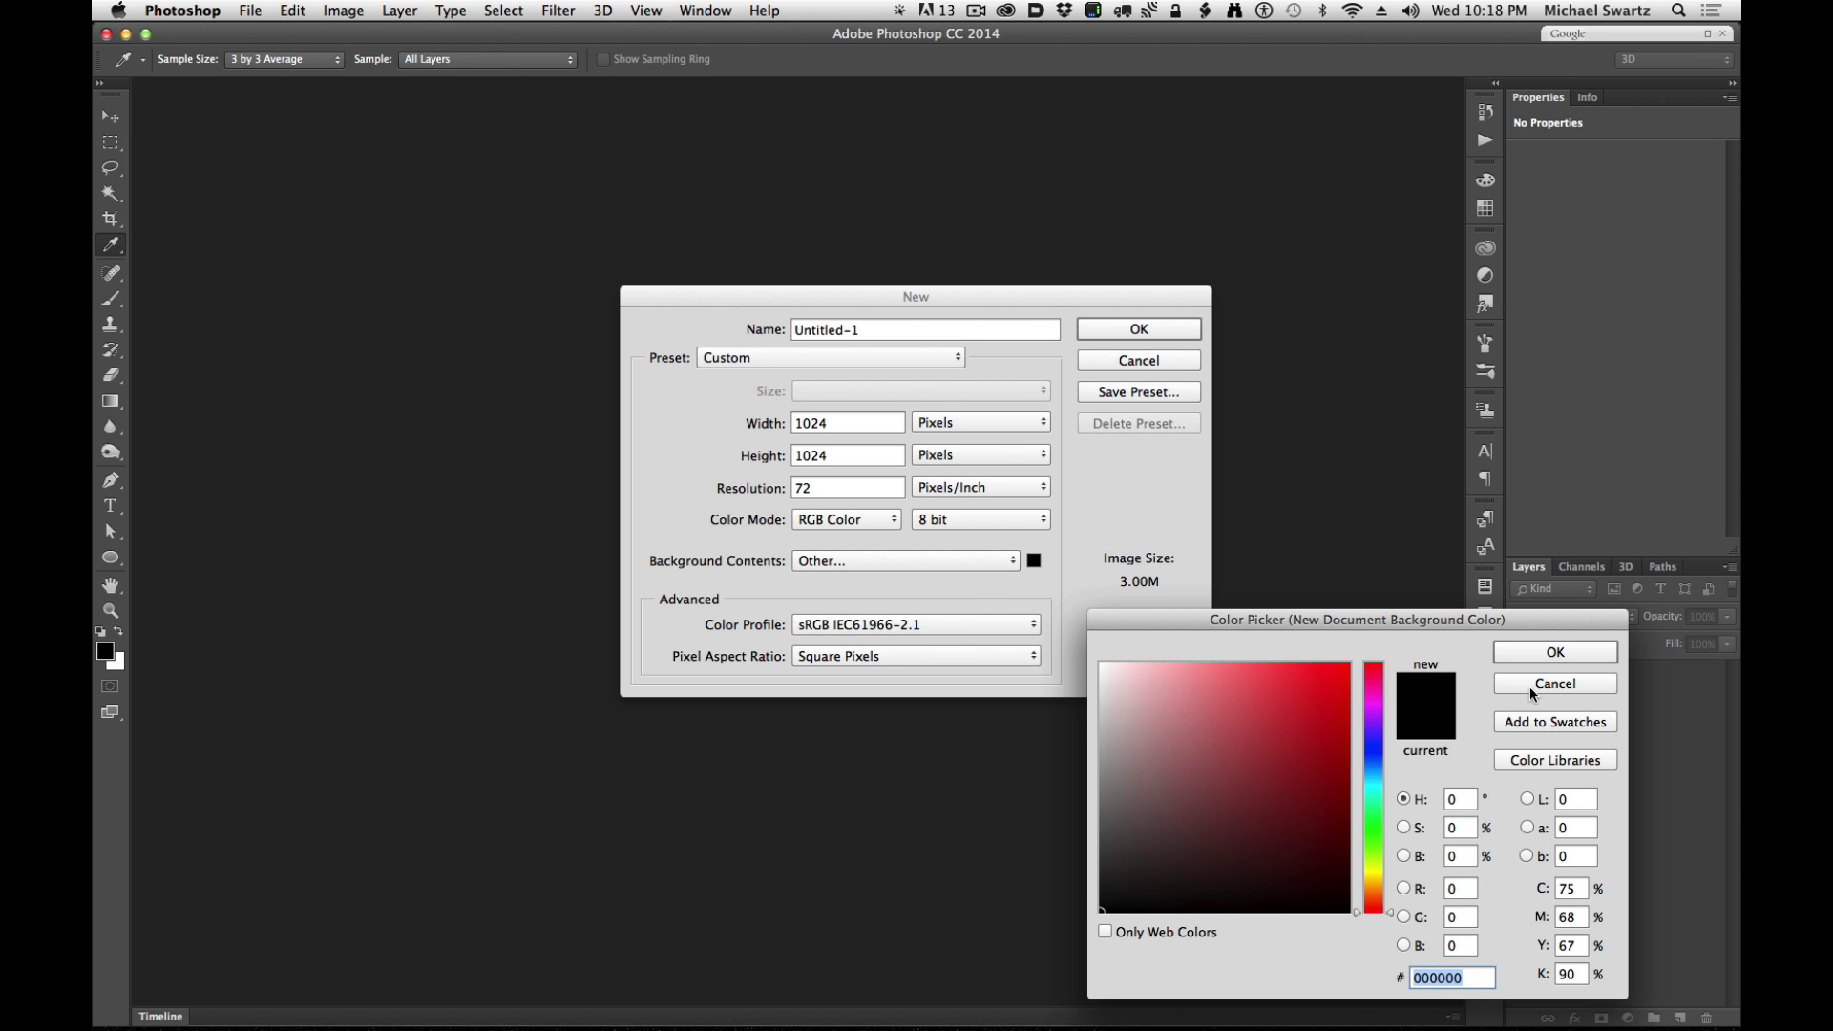
click(1545, 657)
click(1146, 329)
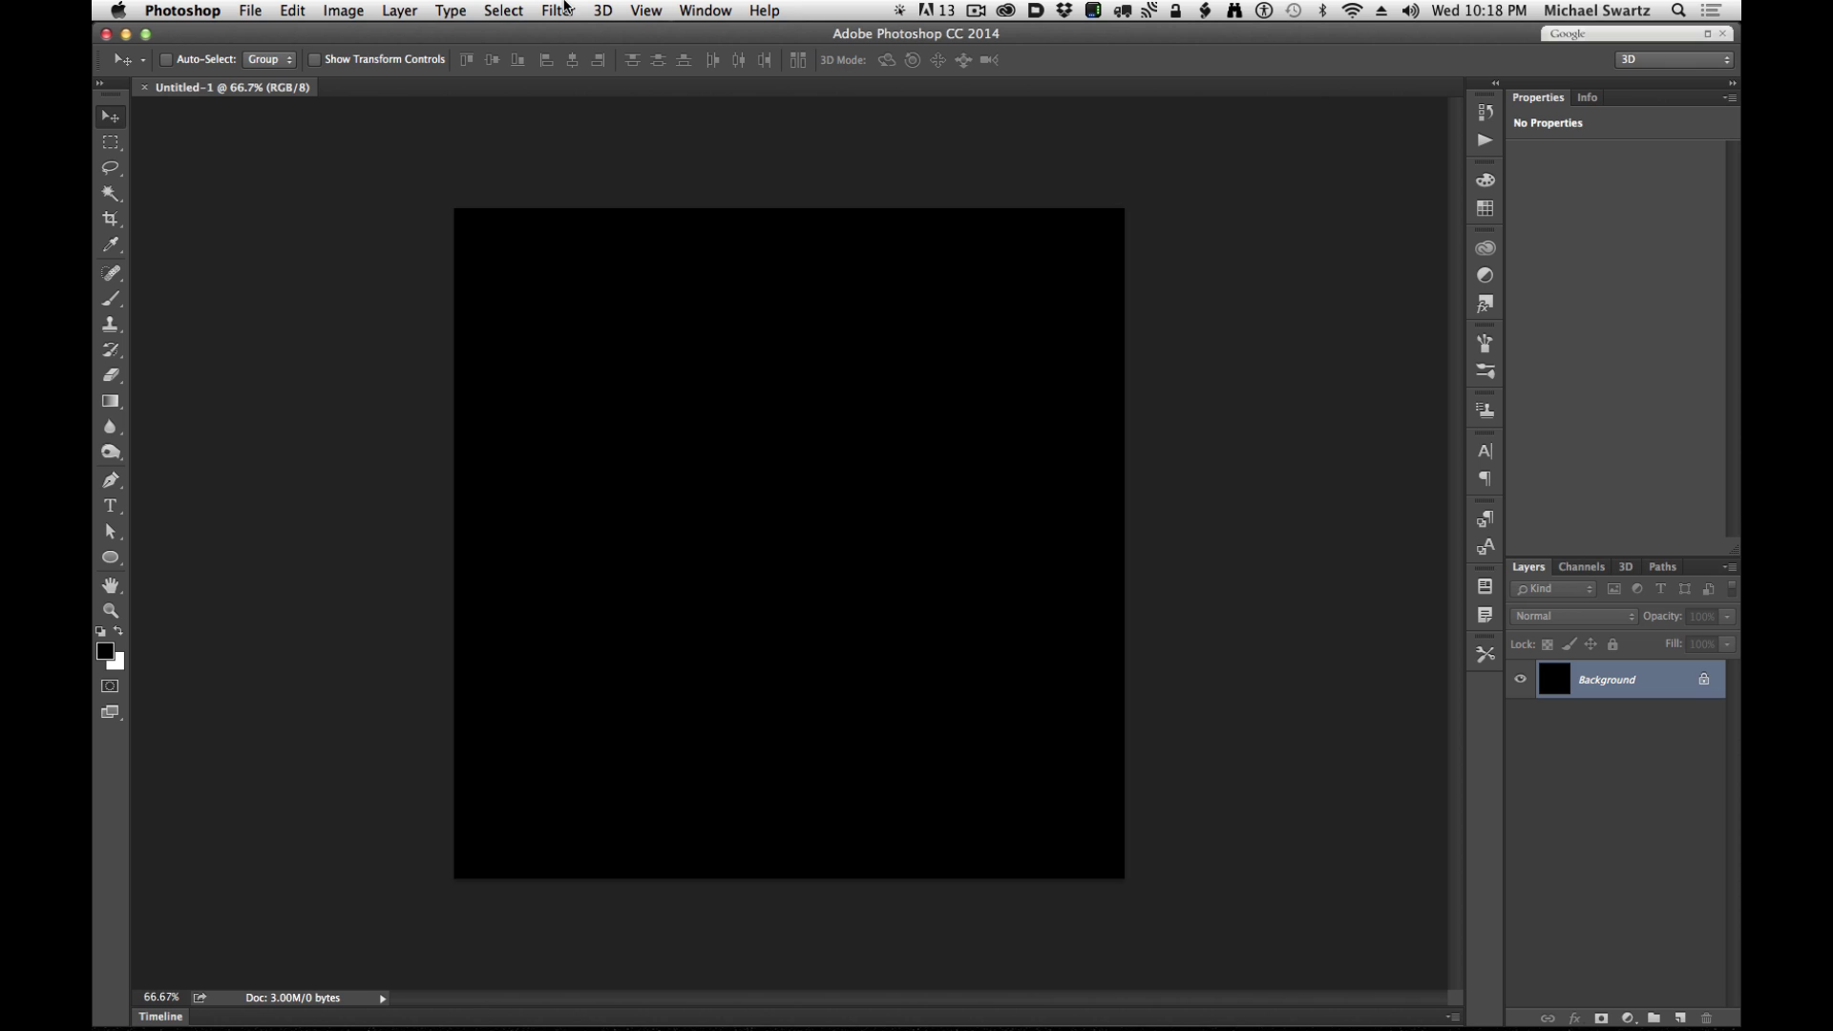
- Apply Add Noise at 50%, Gaussian, Monochromatic to the black background
click(546, 8)
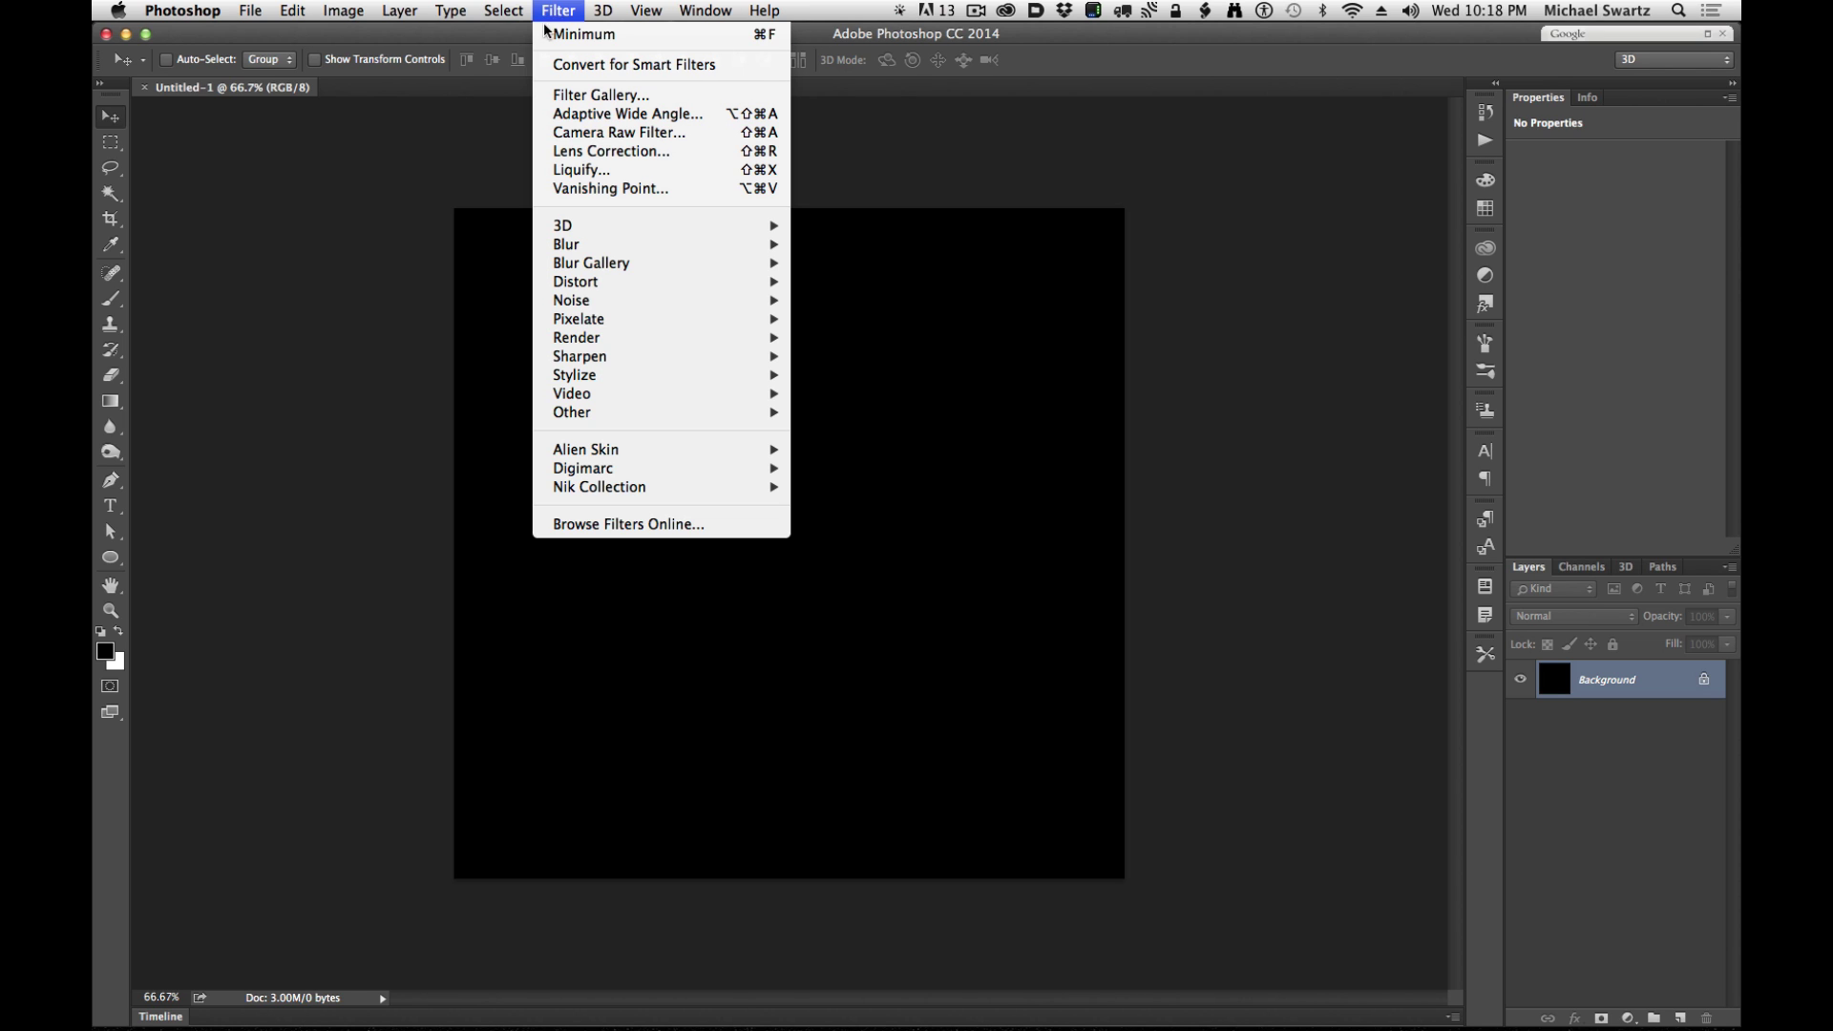
mouse_move(573, 304)
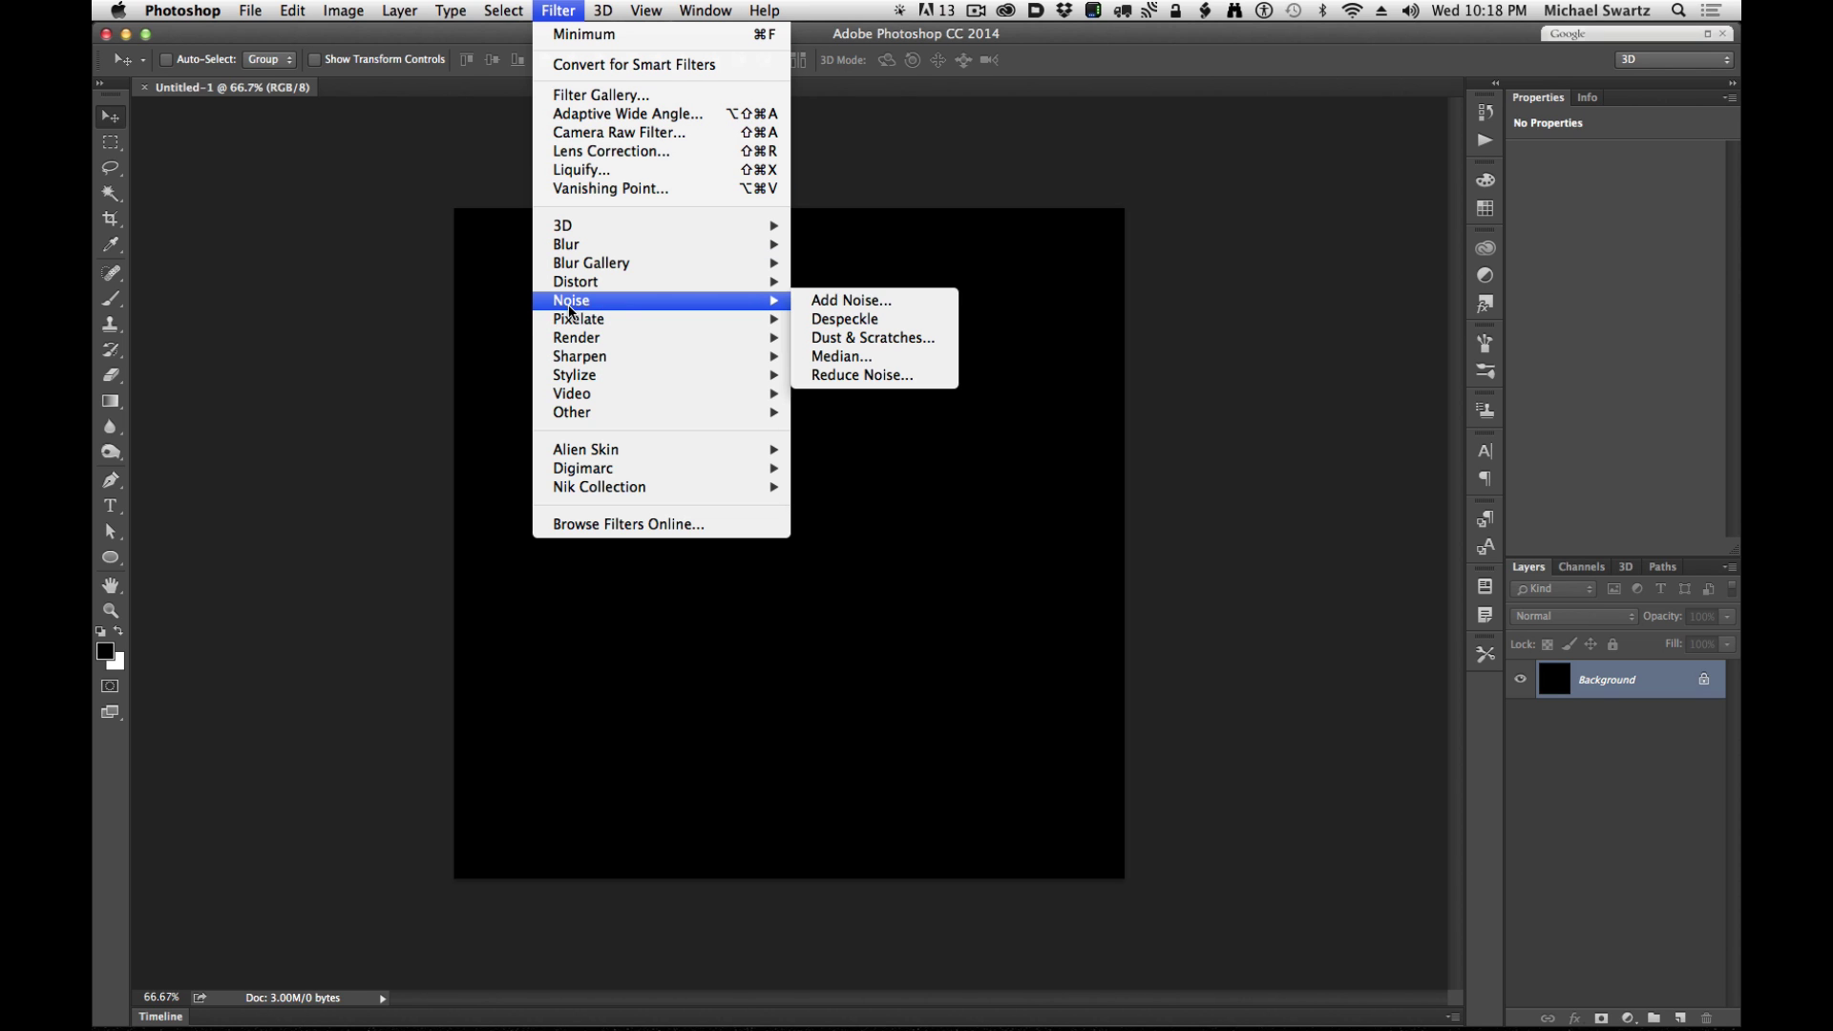
click(825, 302)
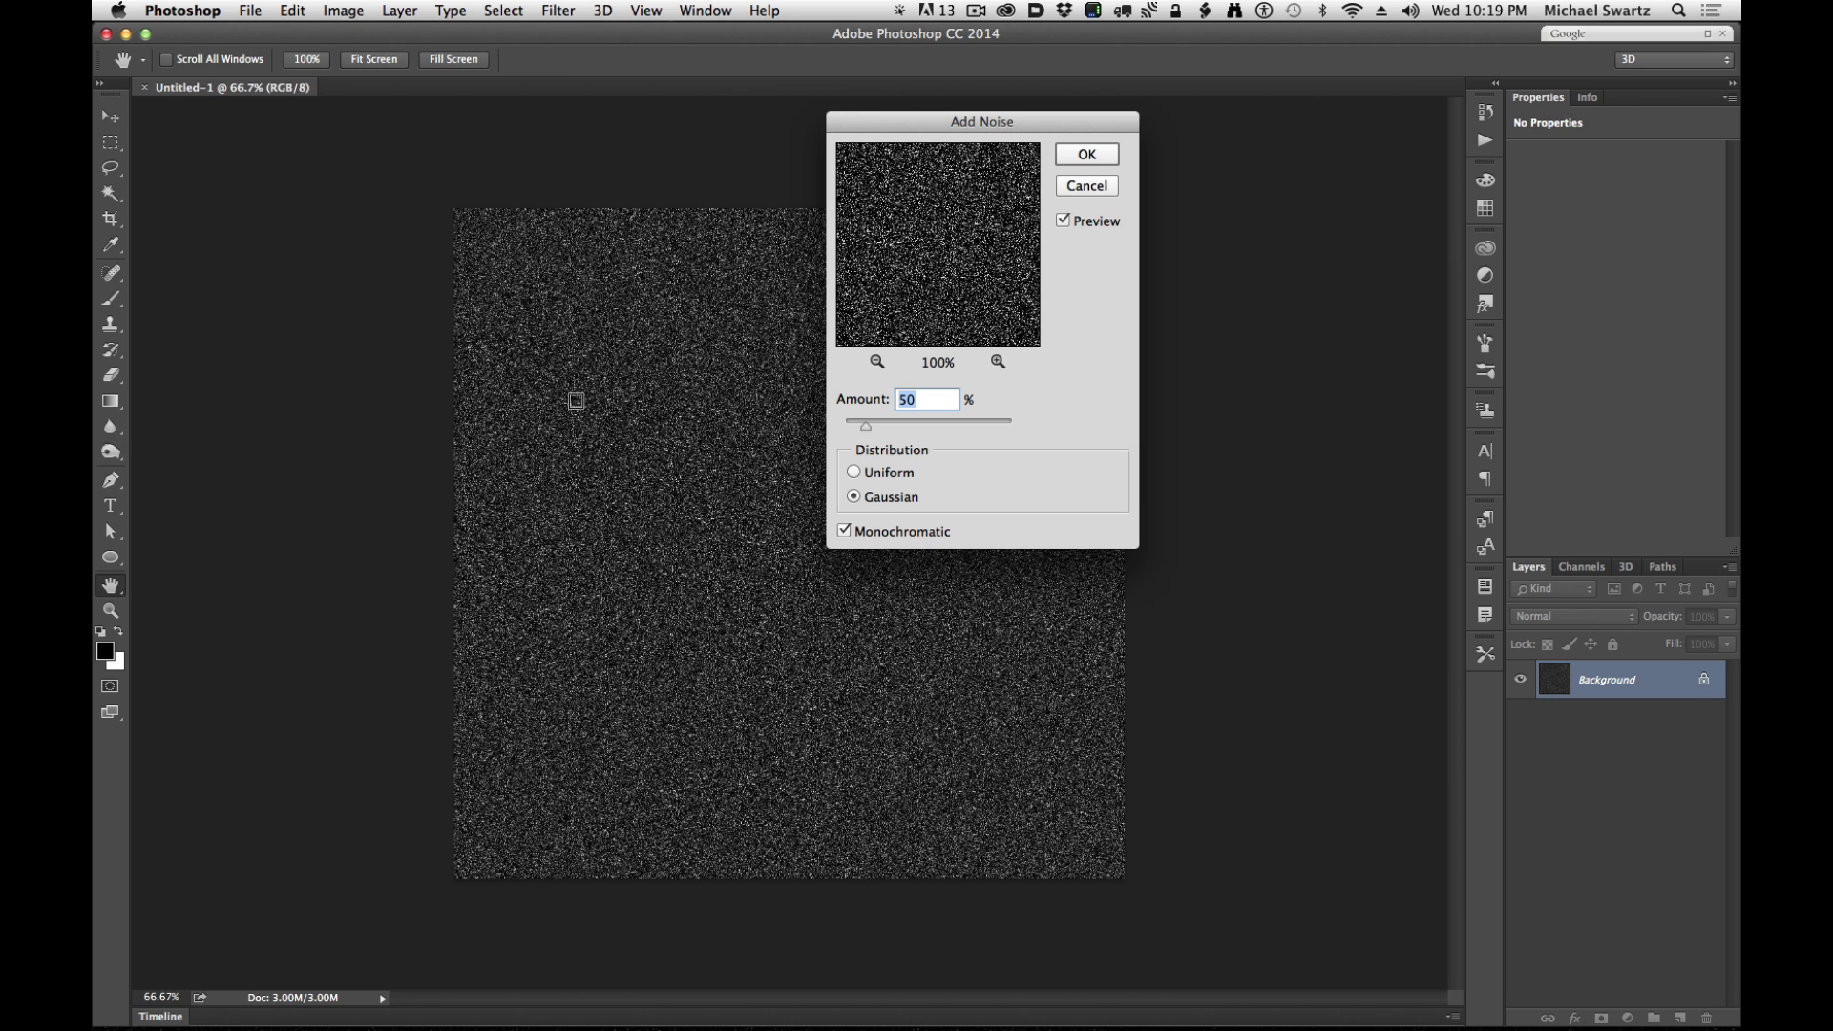
click(1088, 155)
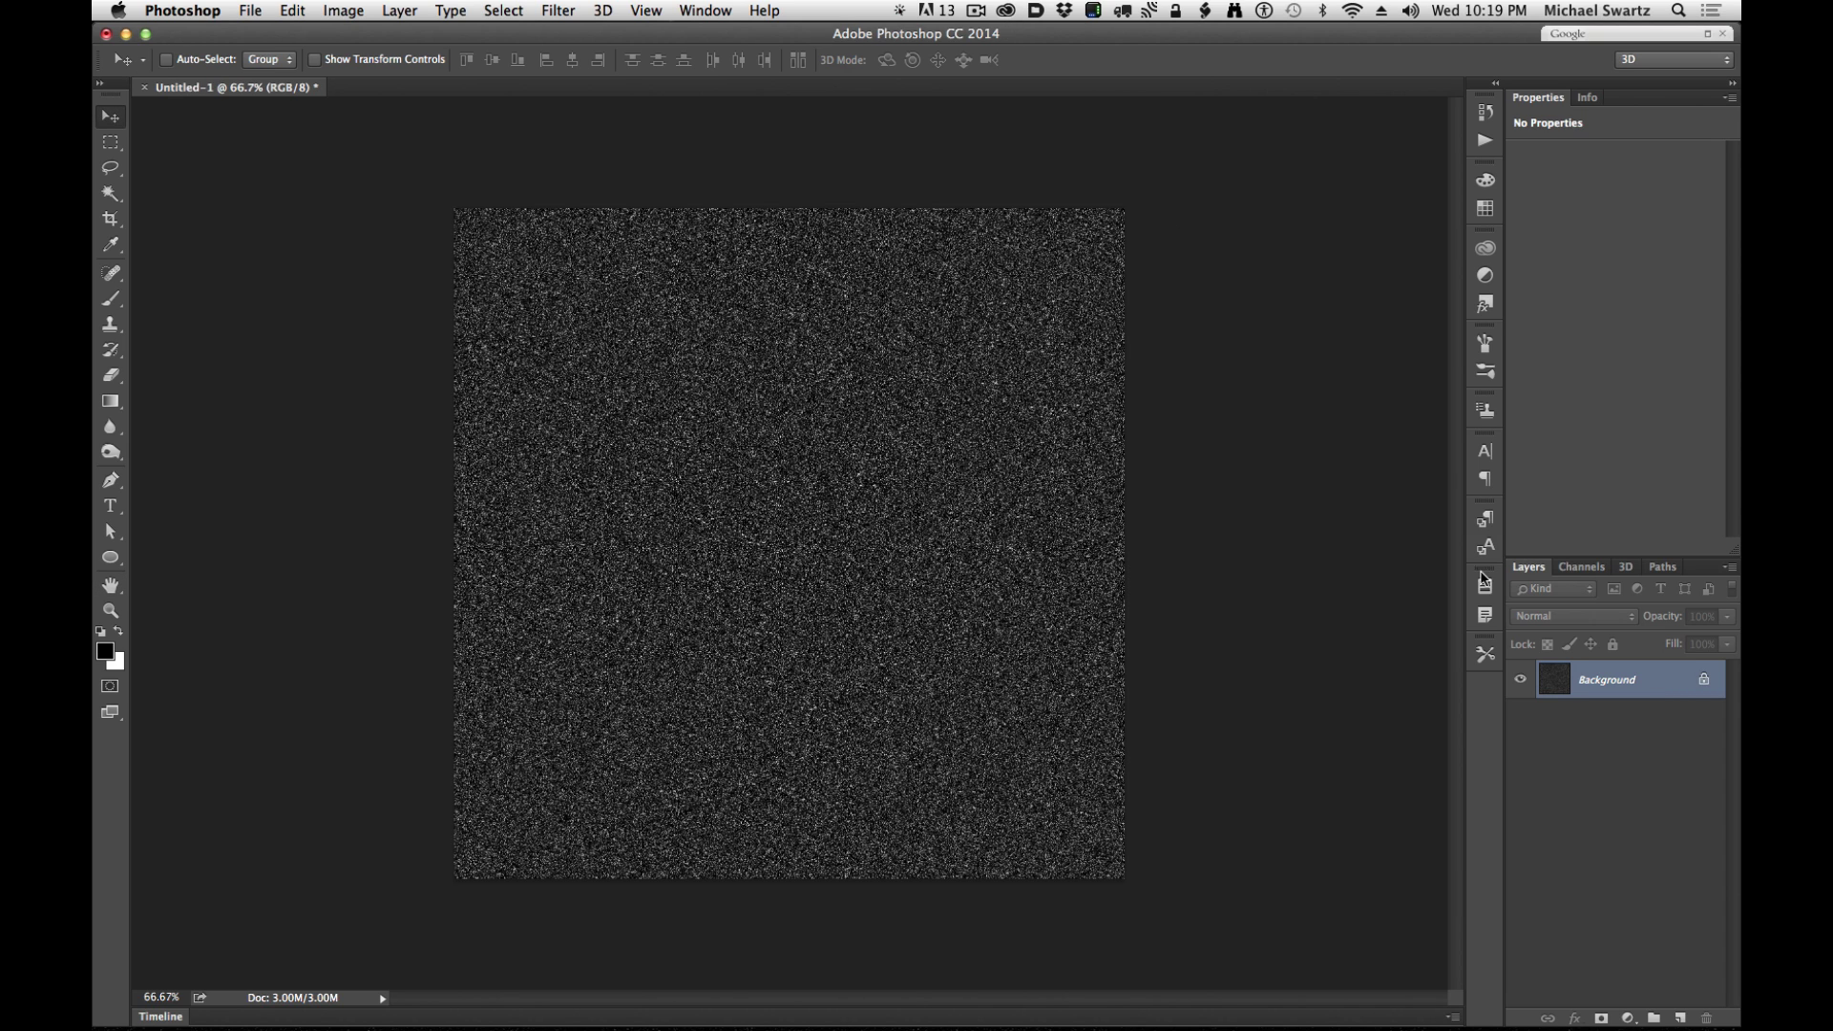
- Apply a Minimum filter with a 0.4-pixel radius to the noise
click(562, 7)
mouse_move(596, 420)
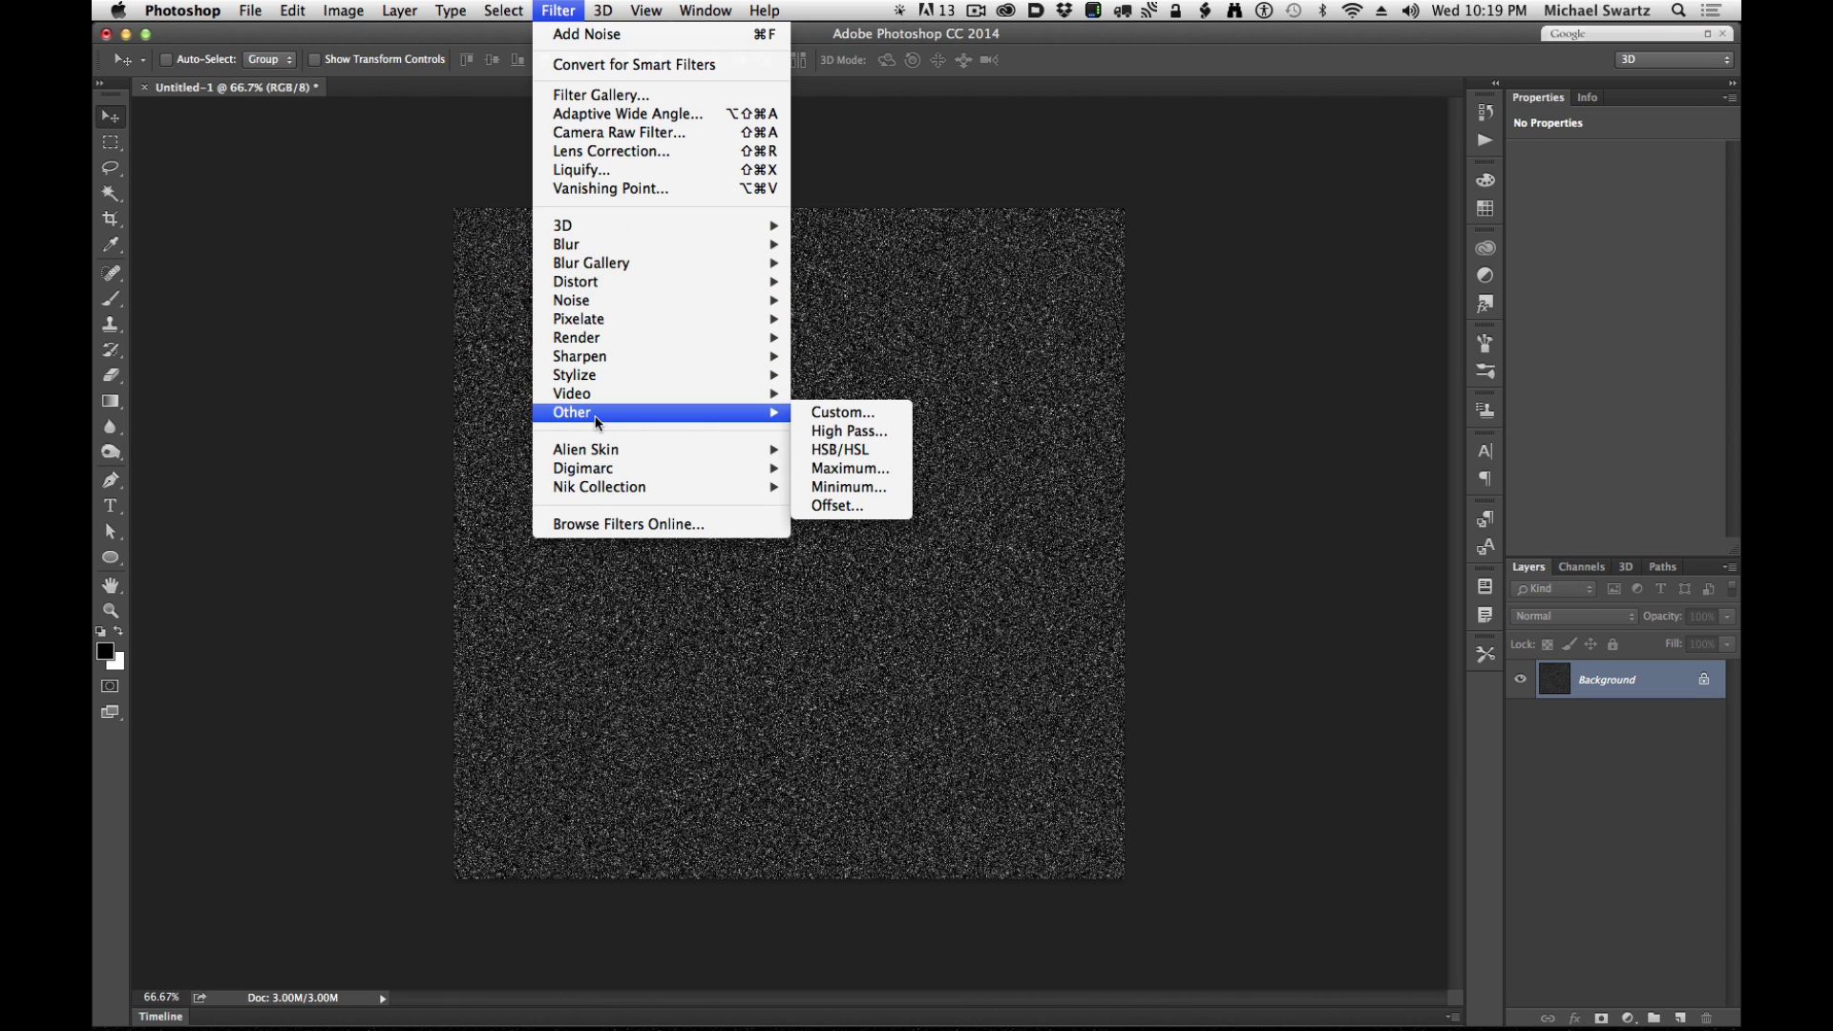
click(859, 489)
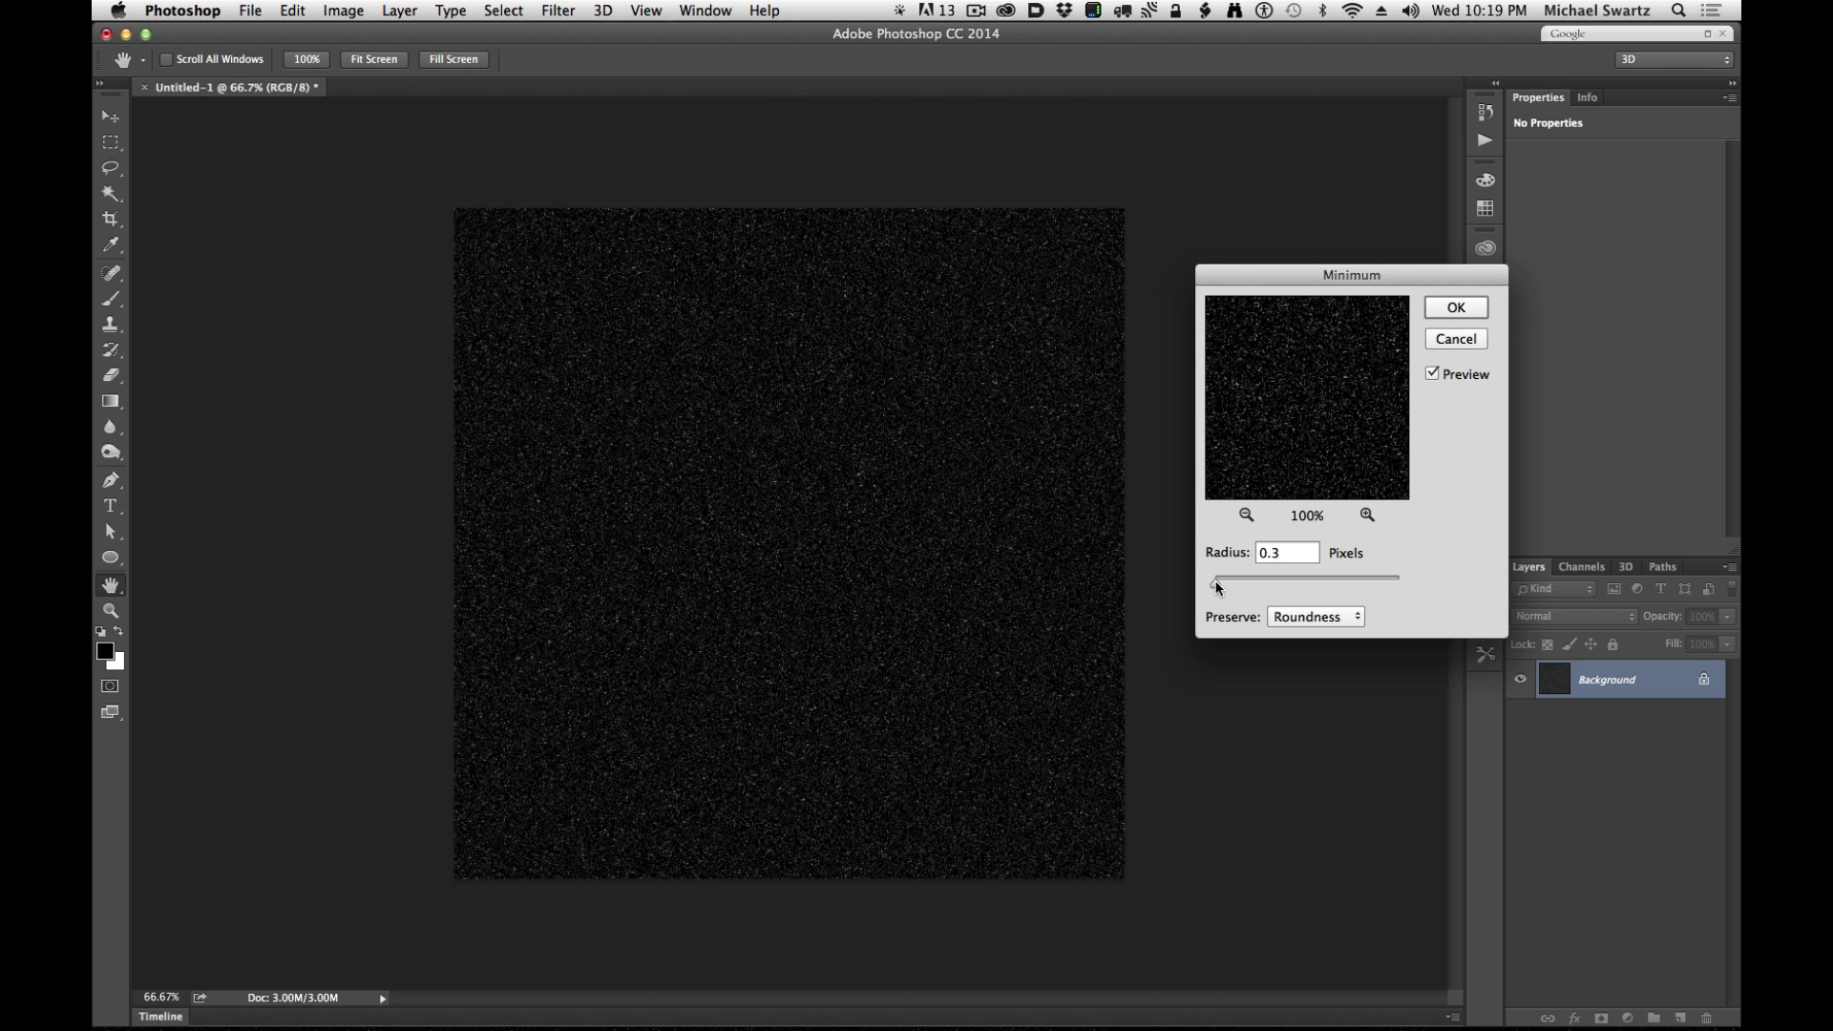
drag(1216, 581, 1217, 585)
drag(1215, 590, 1218, 592)
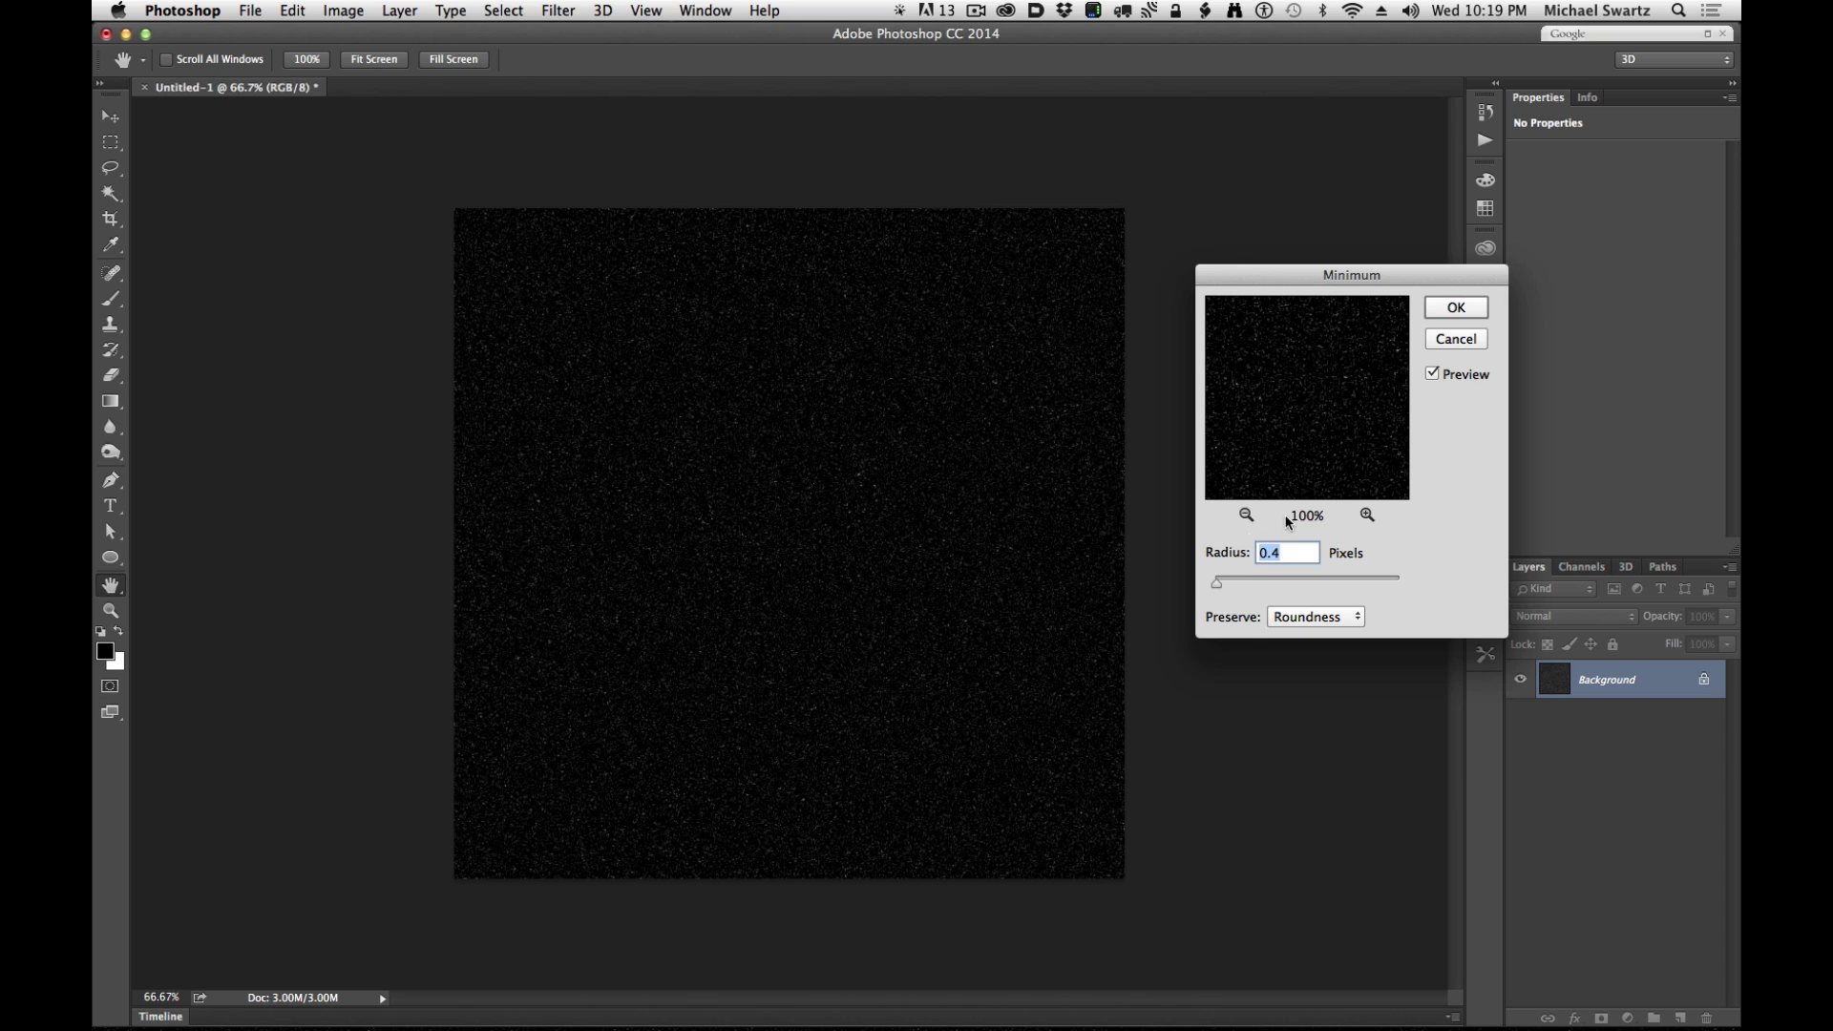
click(1463, 307)
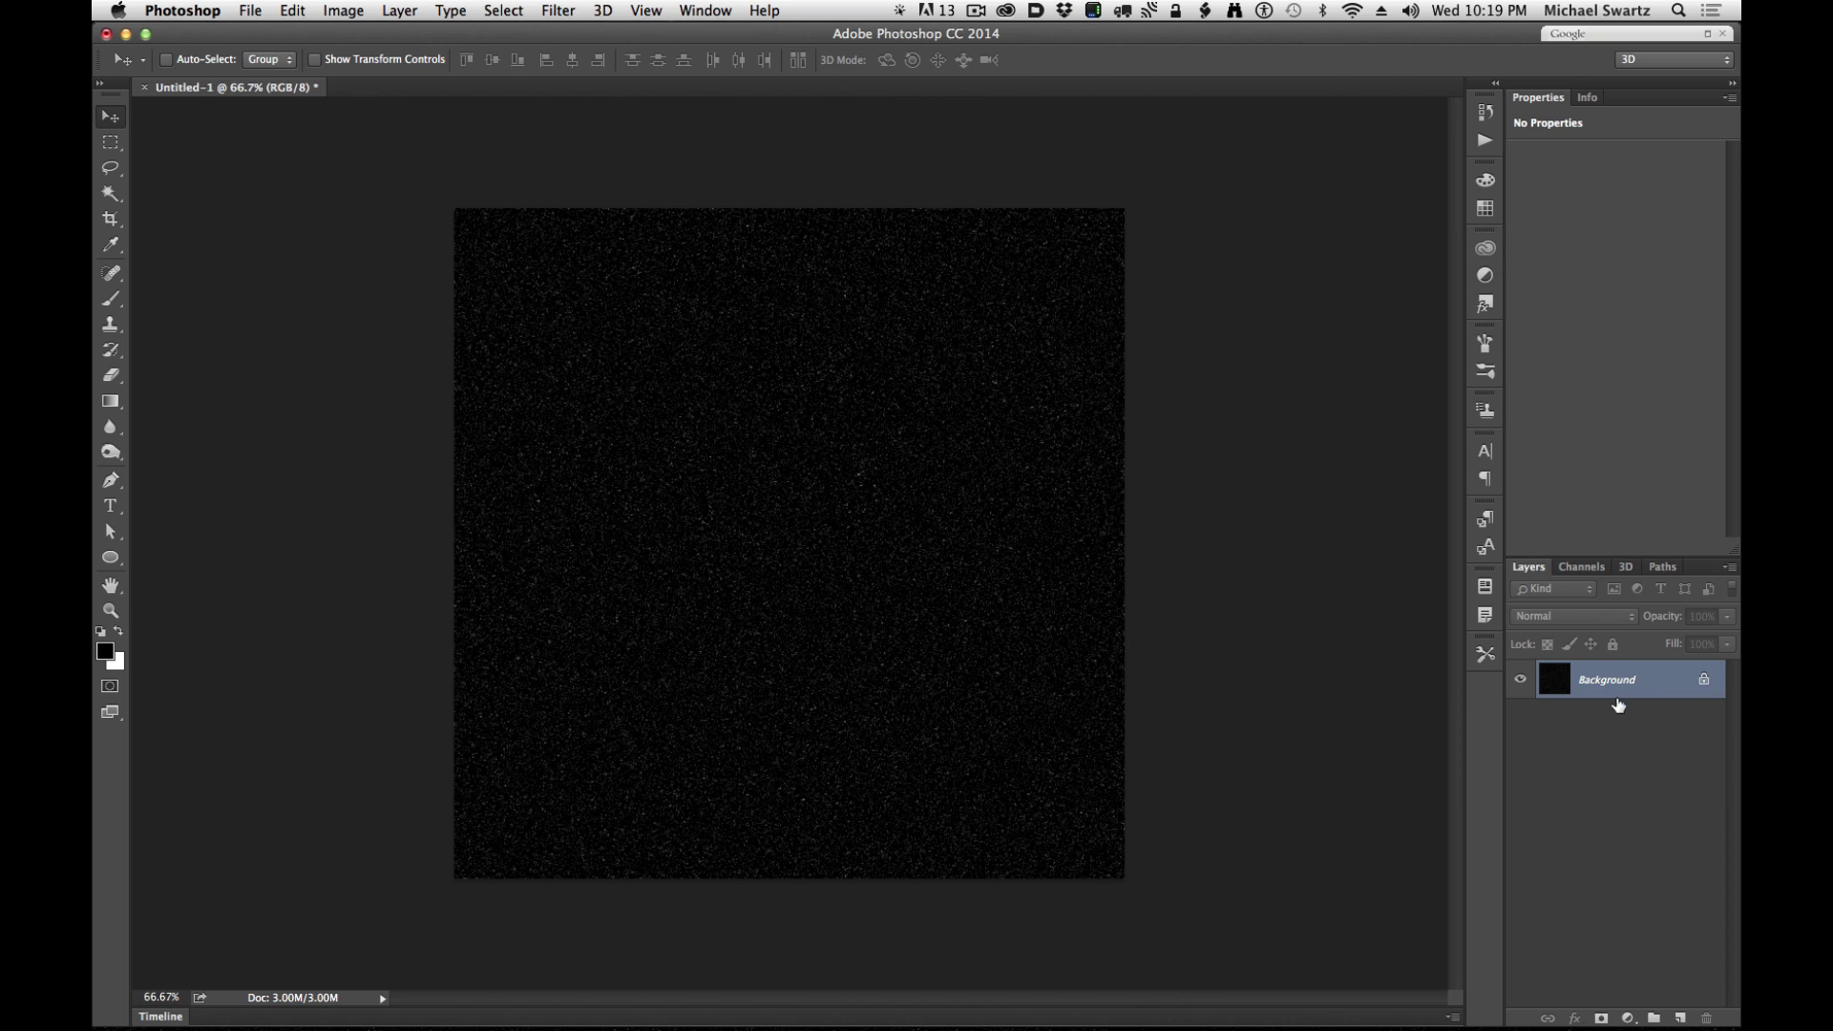
- Add a Levels adjustment layer with black input 50 and white input 120
click(1627, 1019)
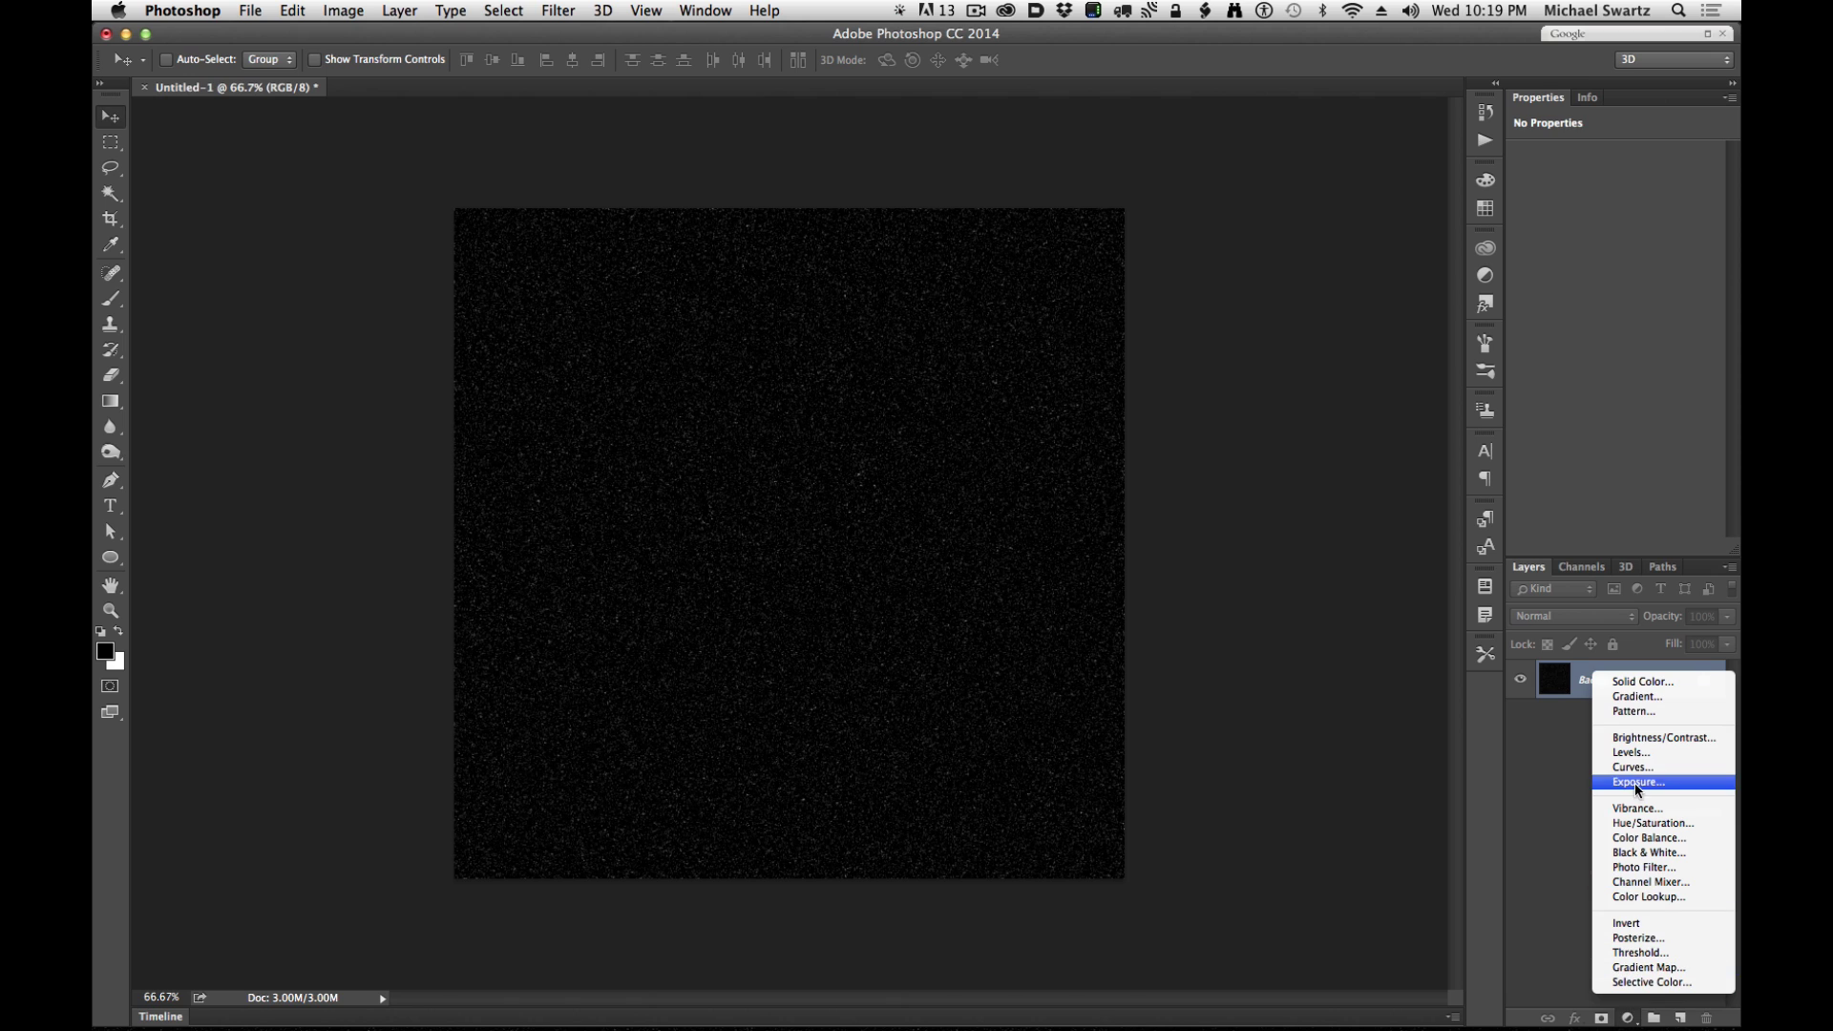
click(1644, 757)
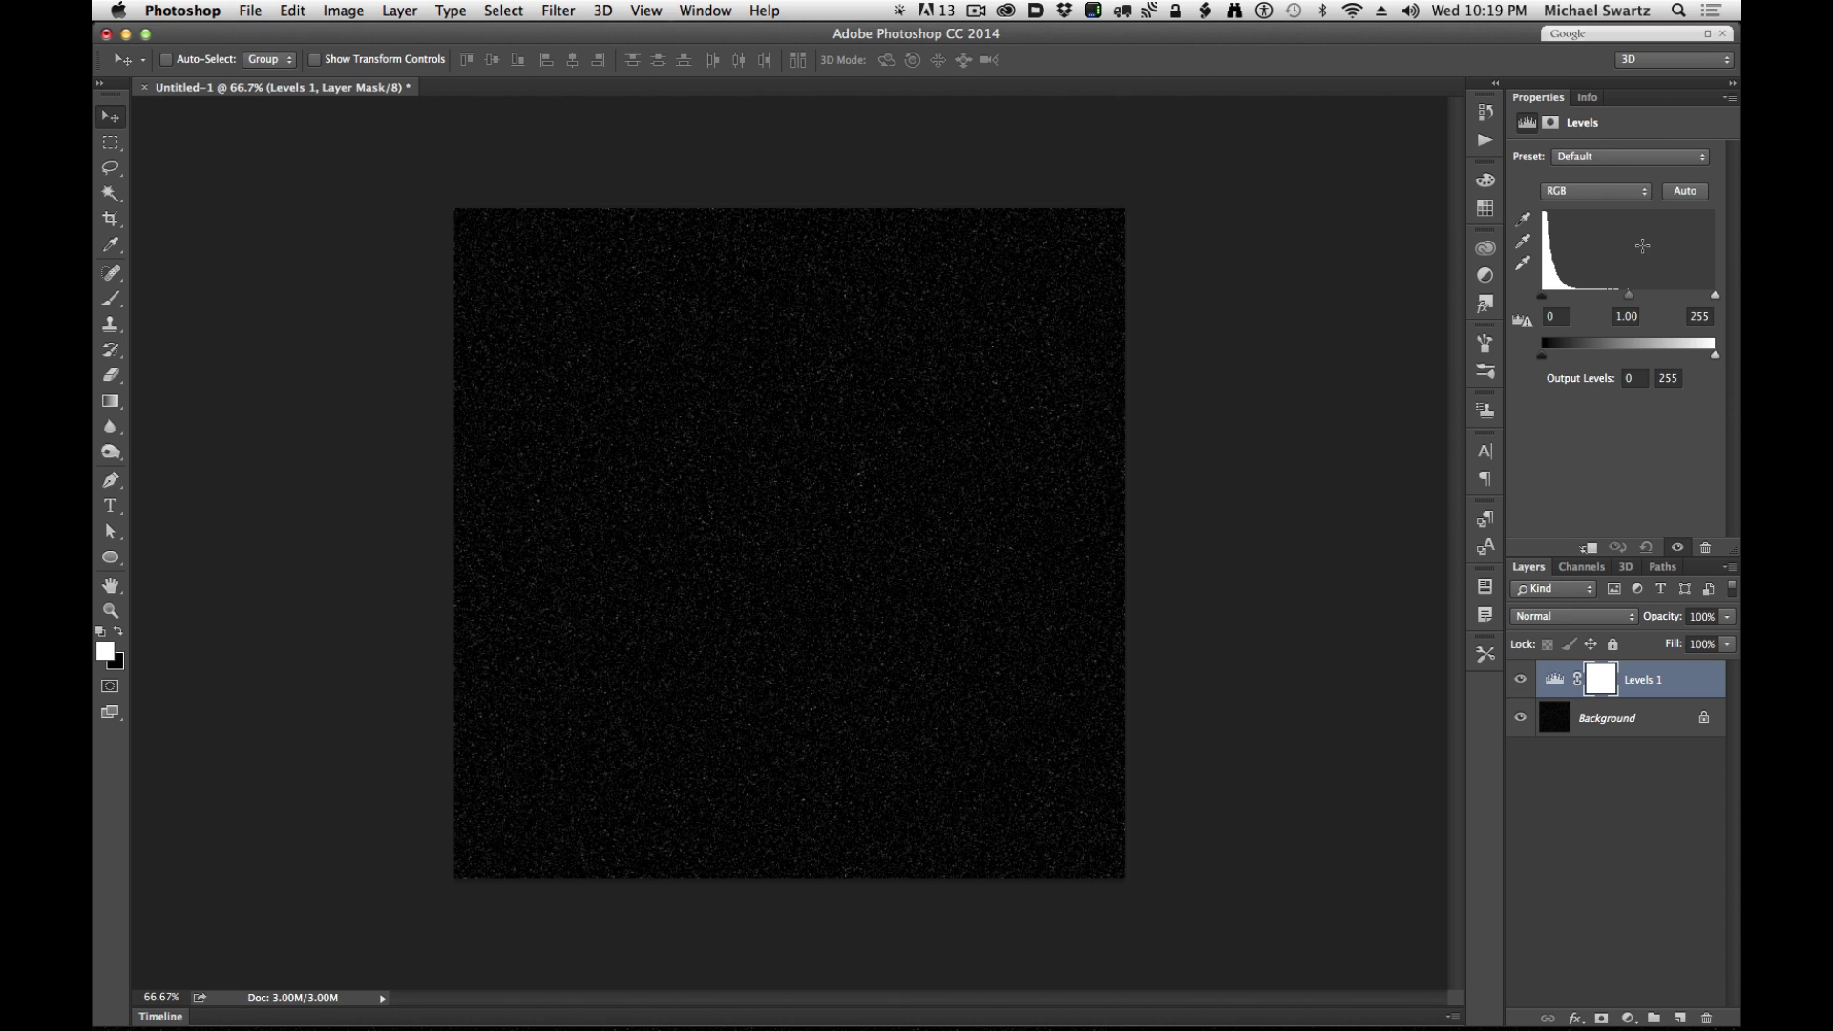
drag(1542, 301, 1558, 303)
drag(1716, 296, 1678, 303)
drag(1556, 298, 1563, 302)
drag(1678, 303, 1588, 298)
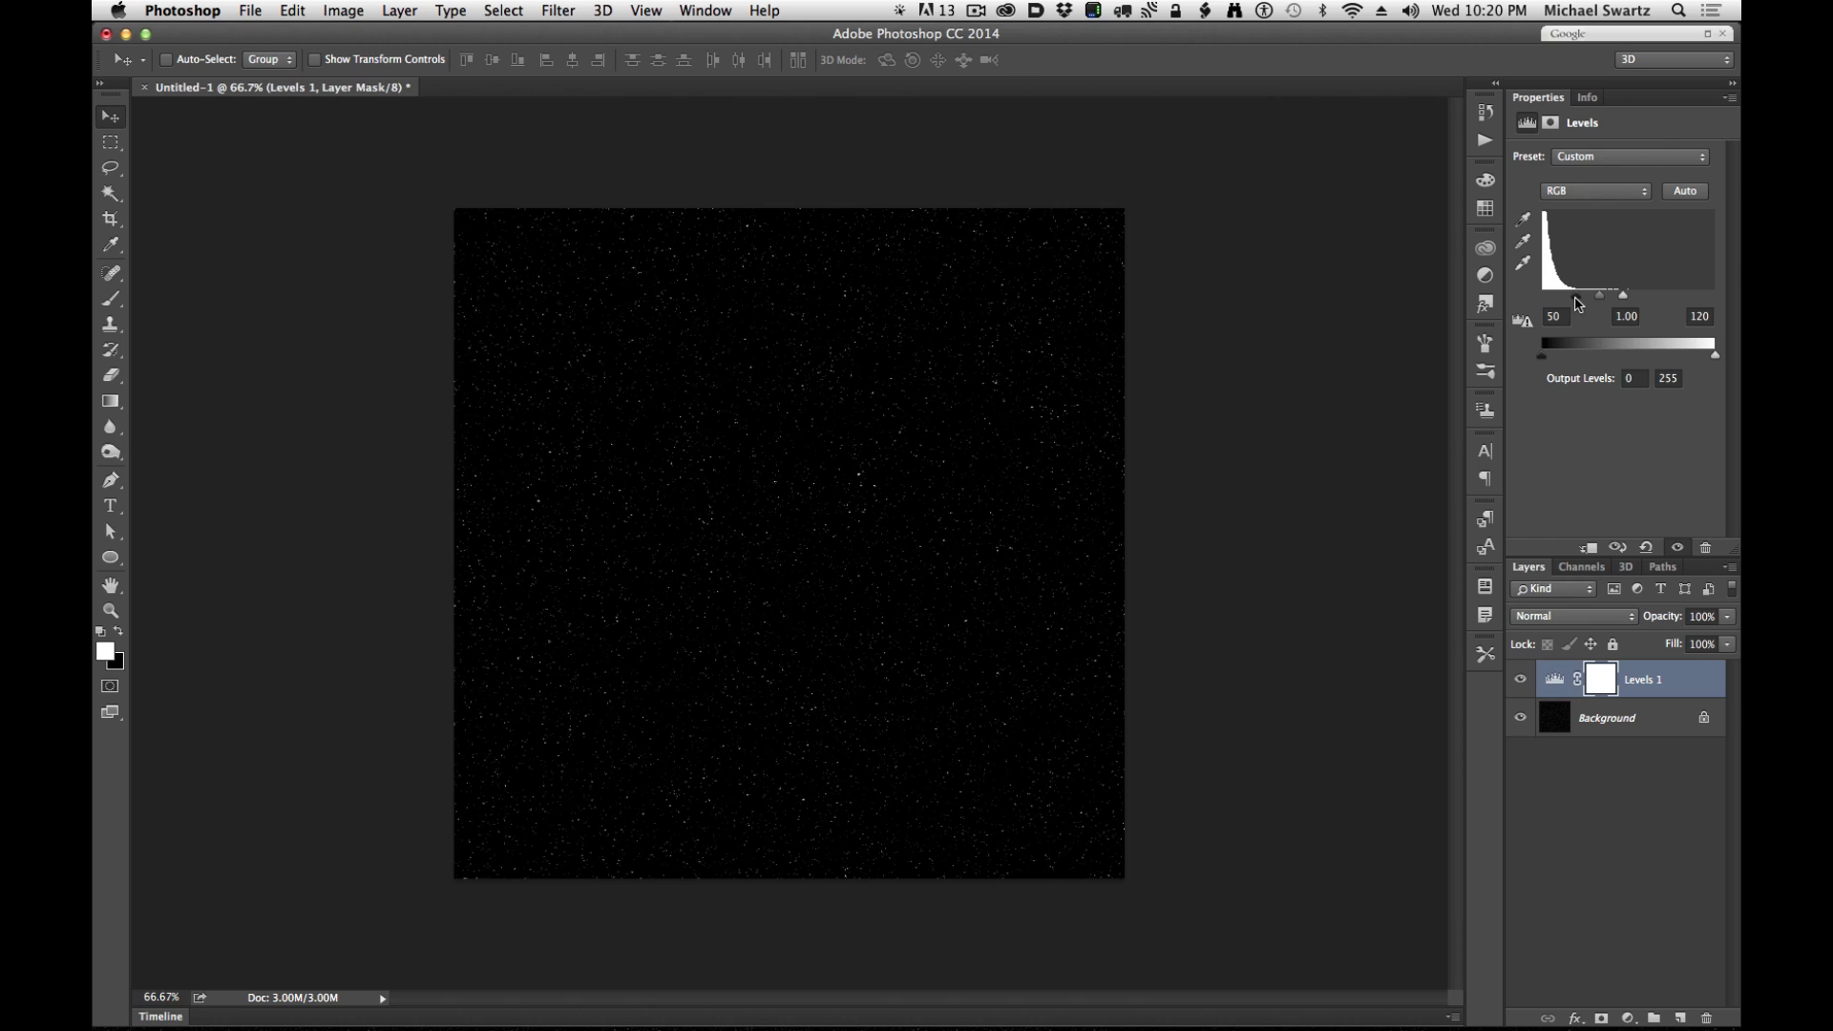
click(1555, 678)
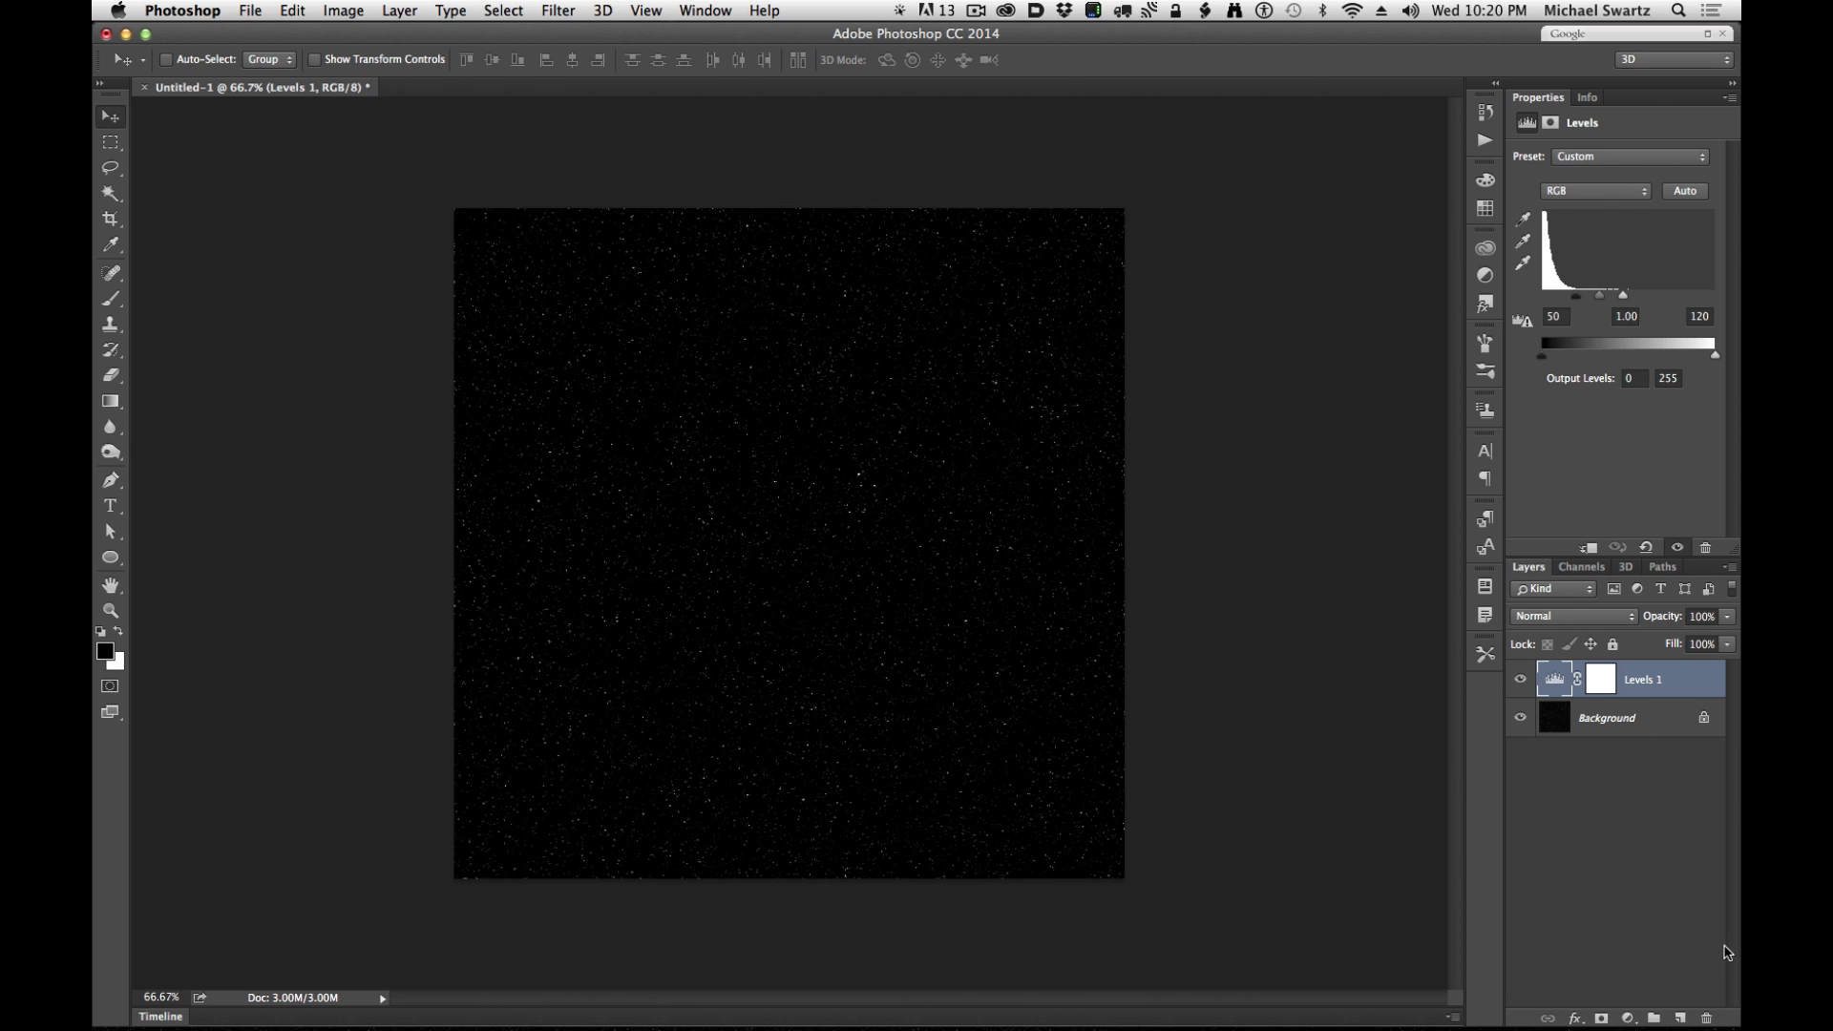
- Add a Gradient Fill layer using a randomized Noise gradient
click(1628, 1017)
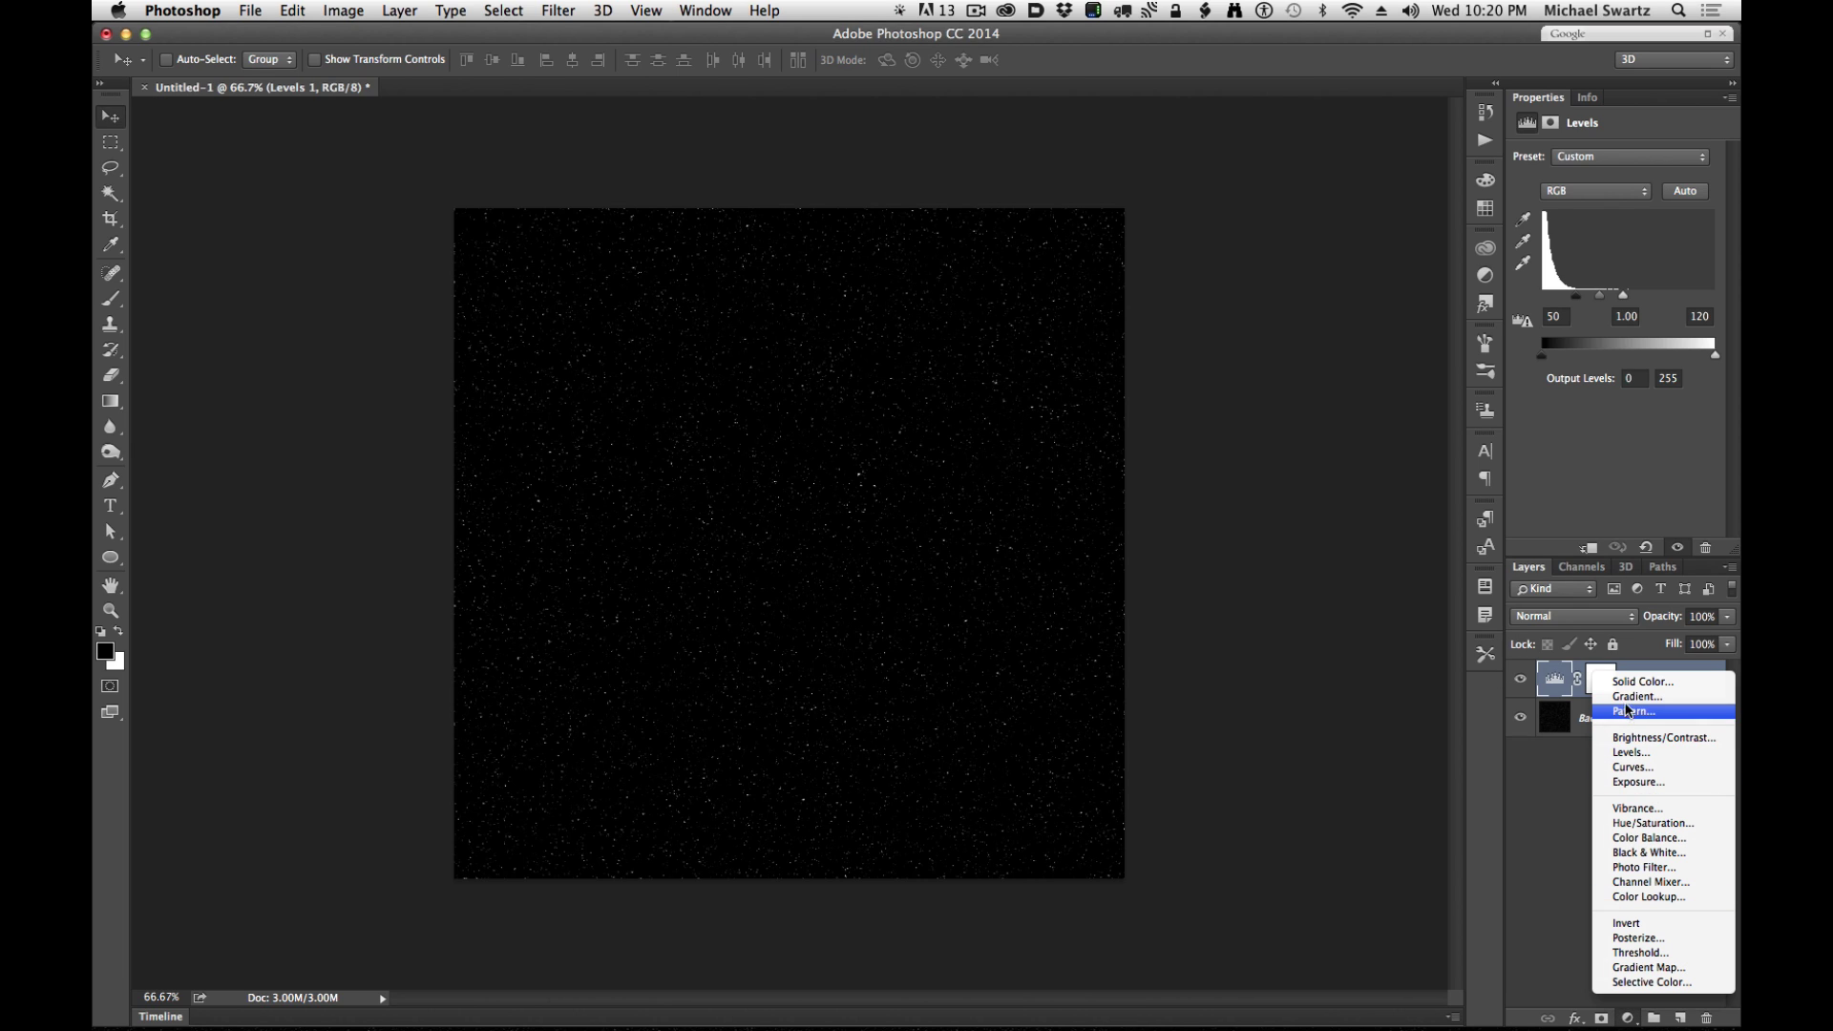
click(1636, 696)
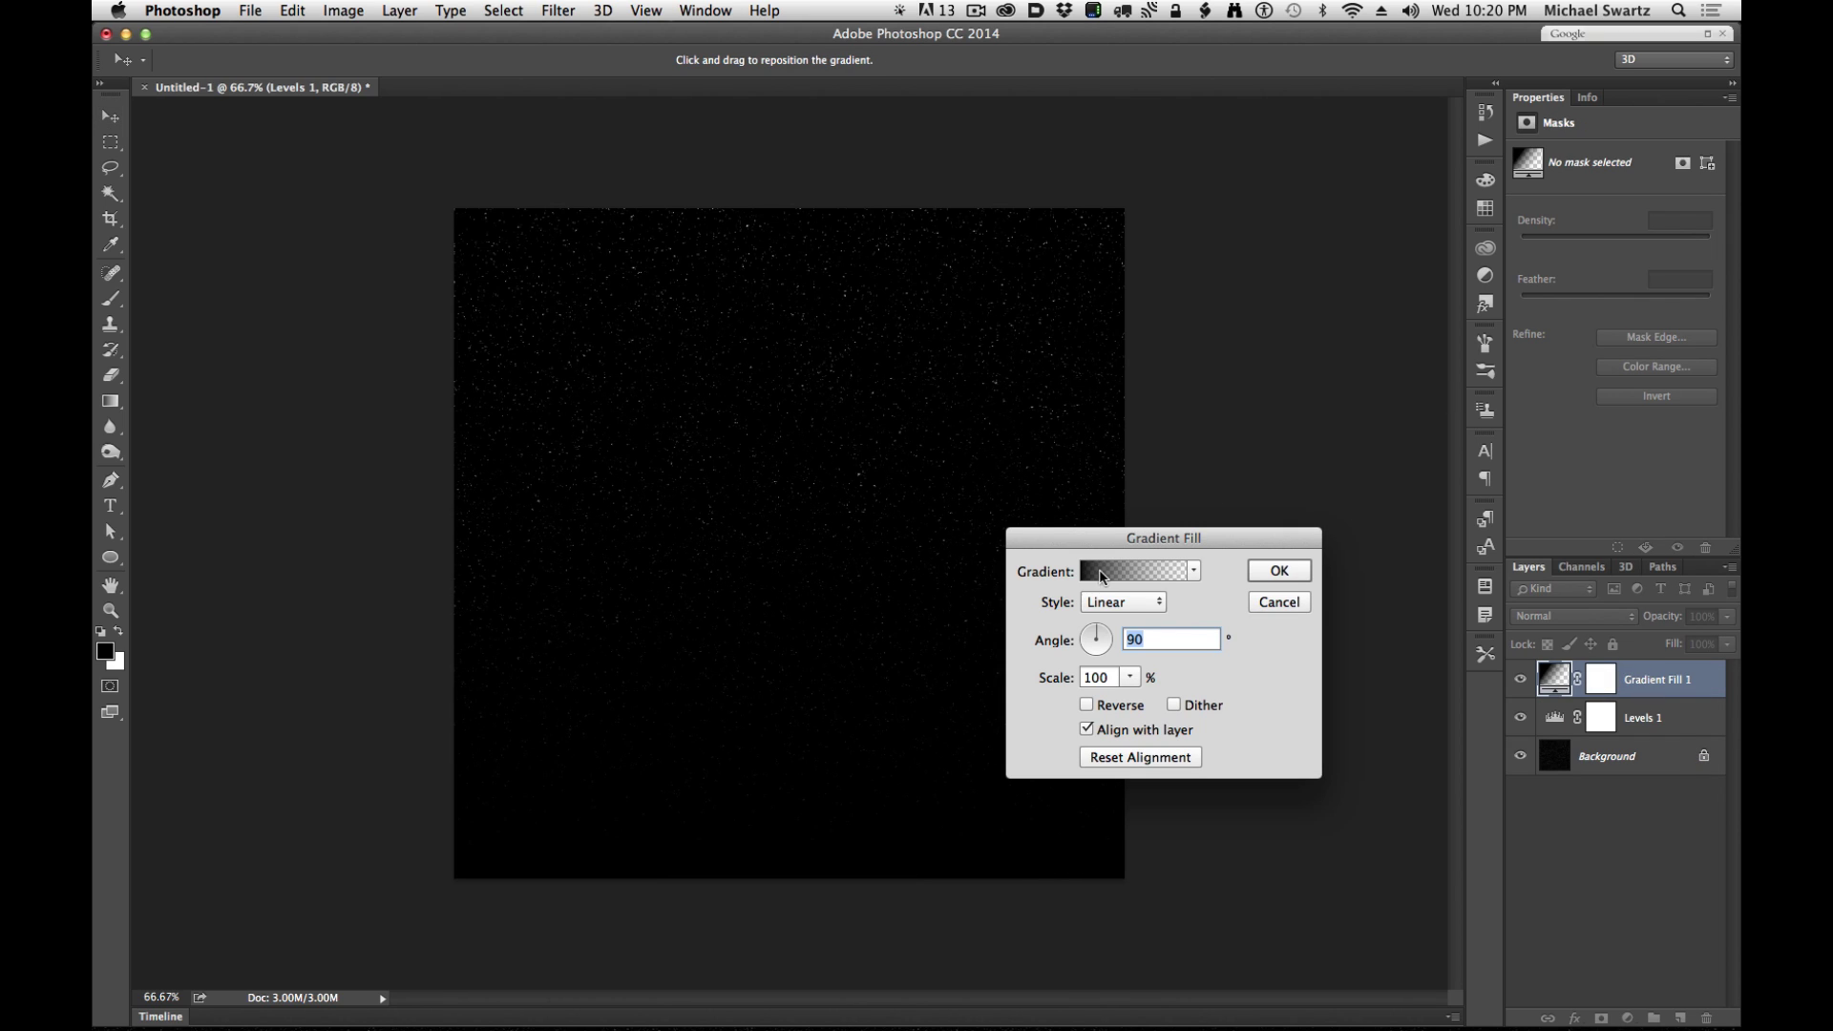
click(1150, 573)
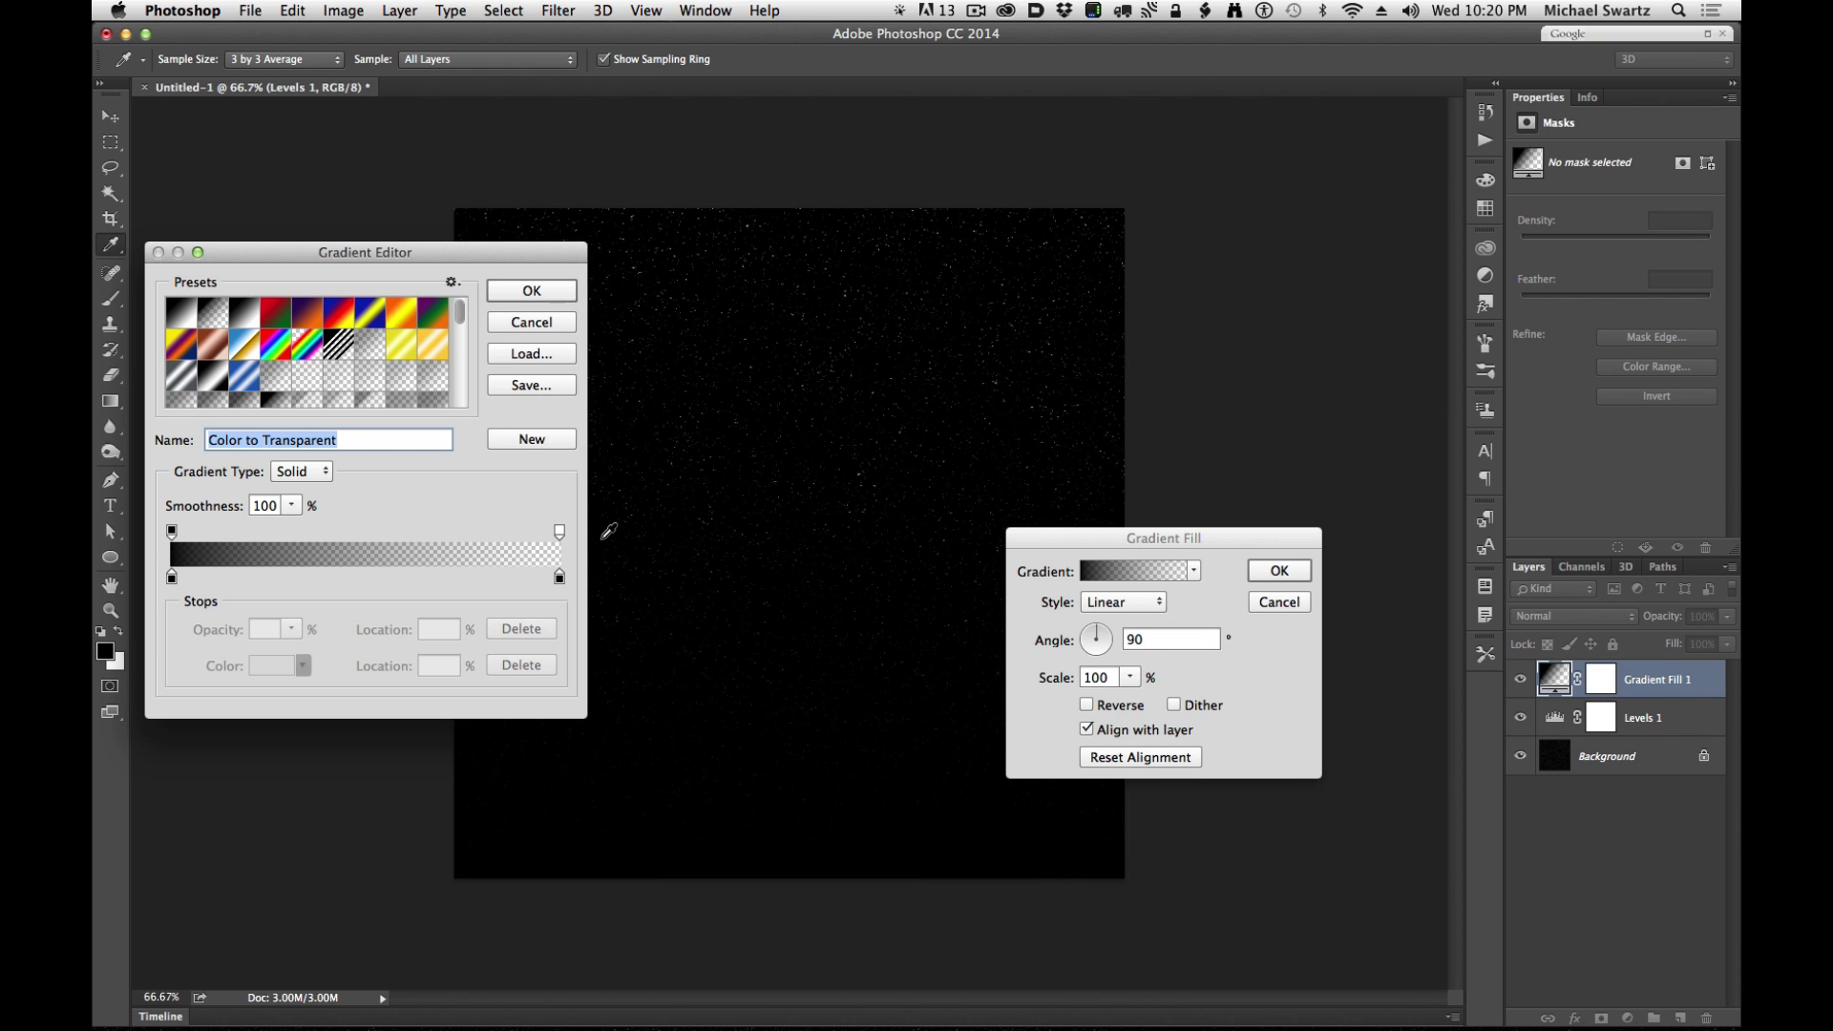
click(291, 471)
click(310, 495)
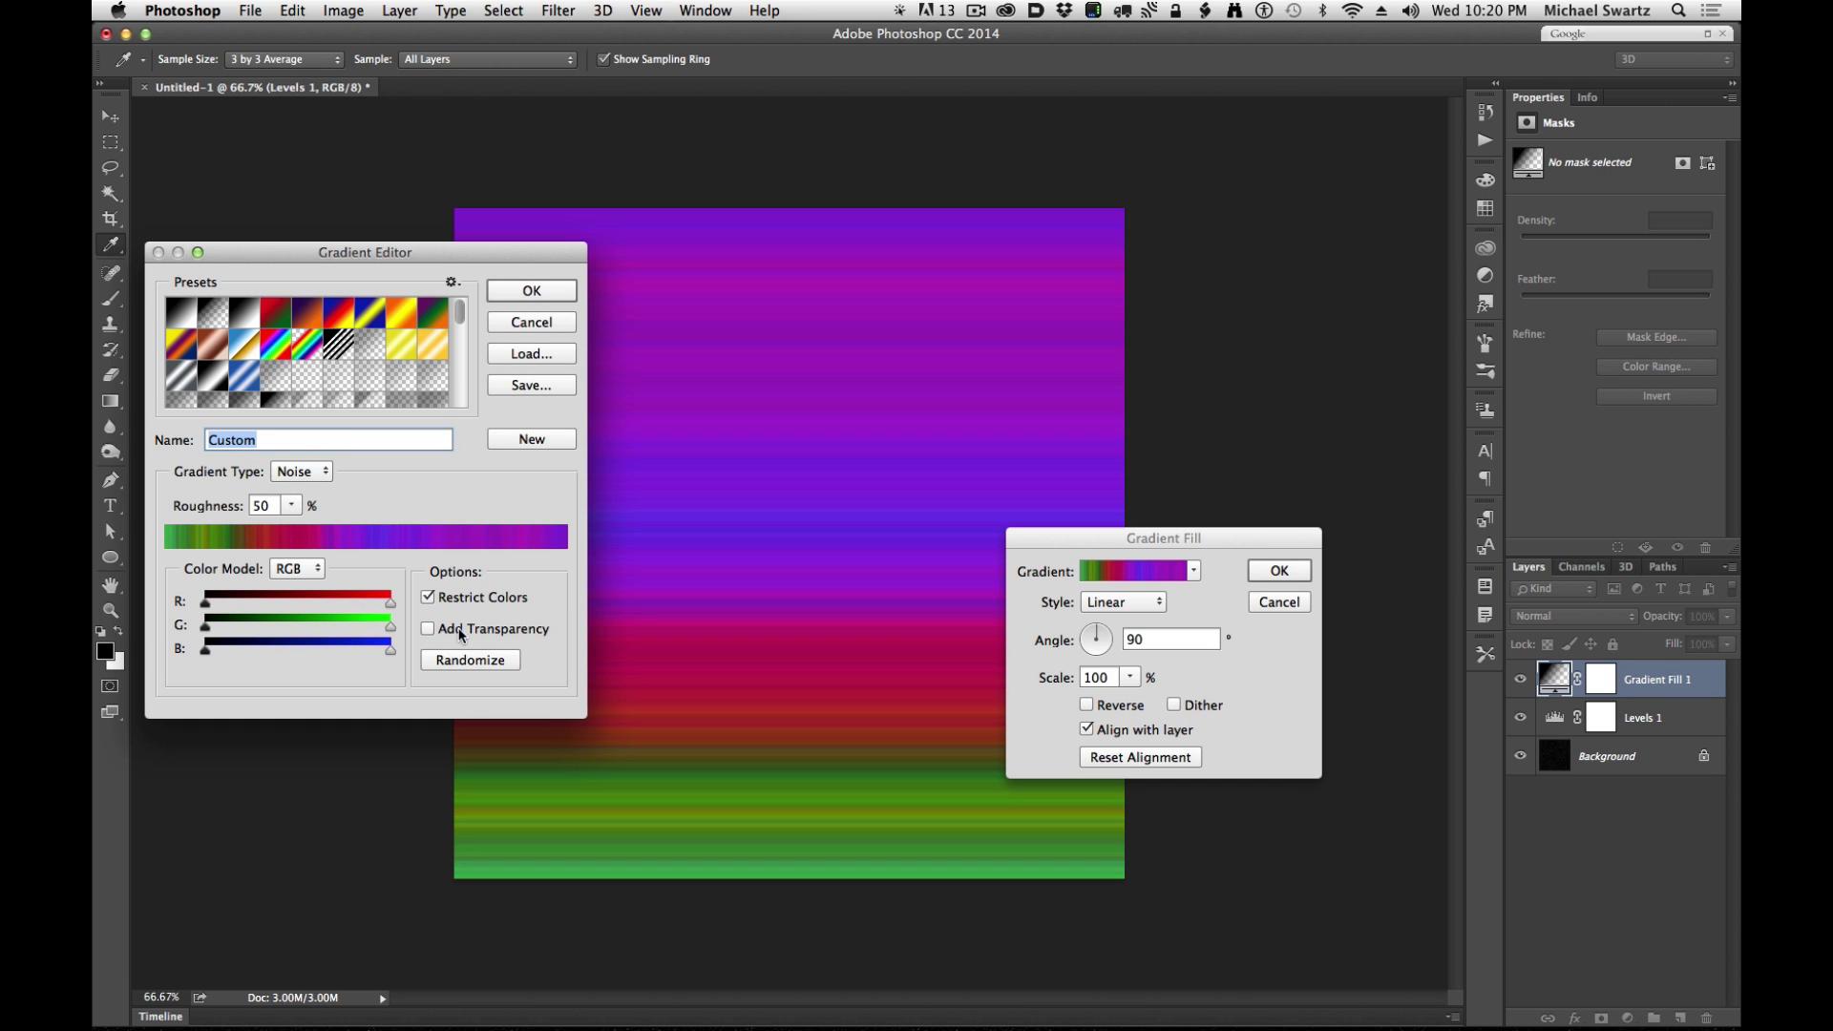
click(484, 666)
click(484, 667)
click(484, 667)
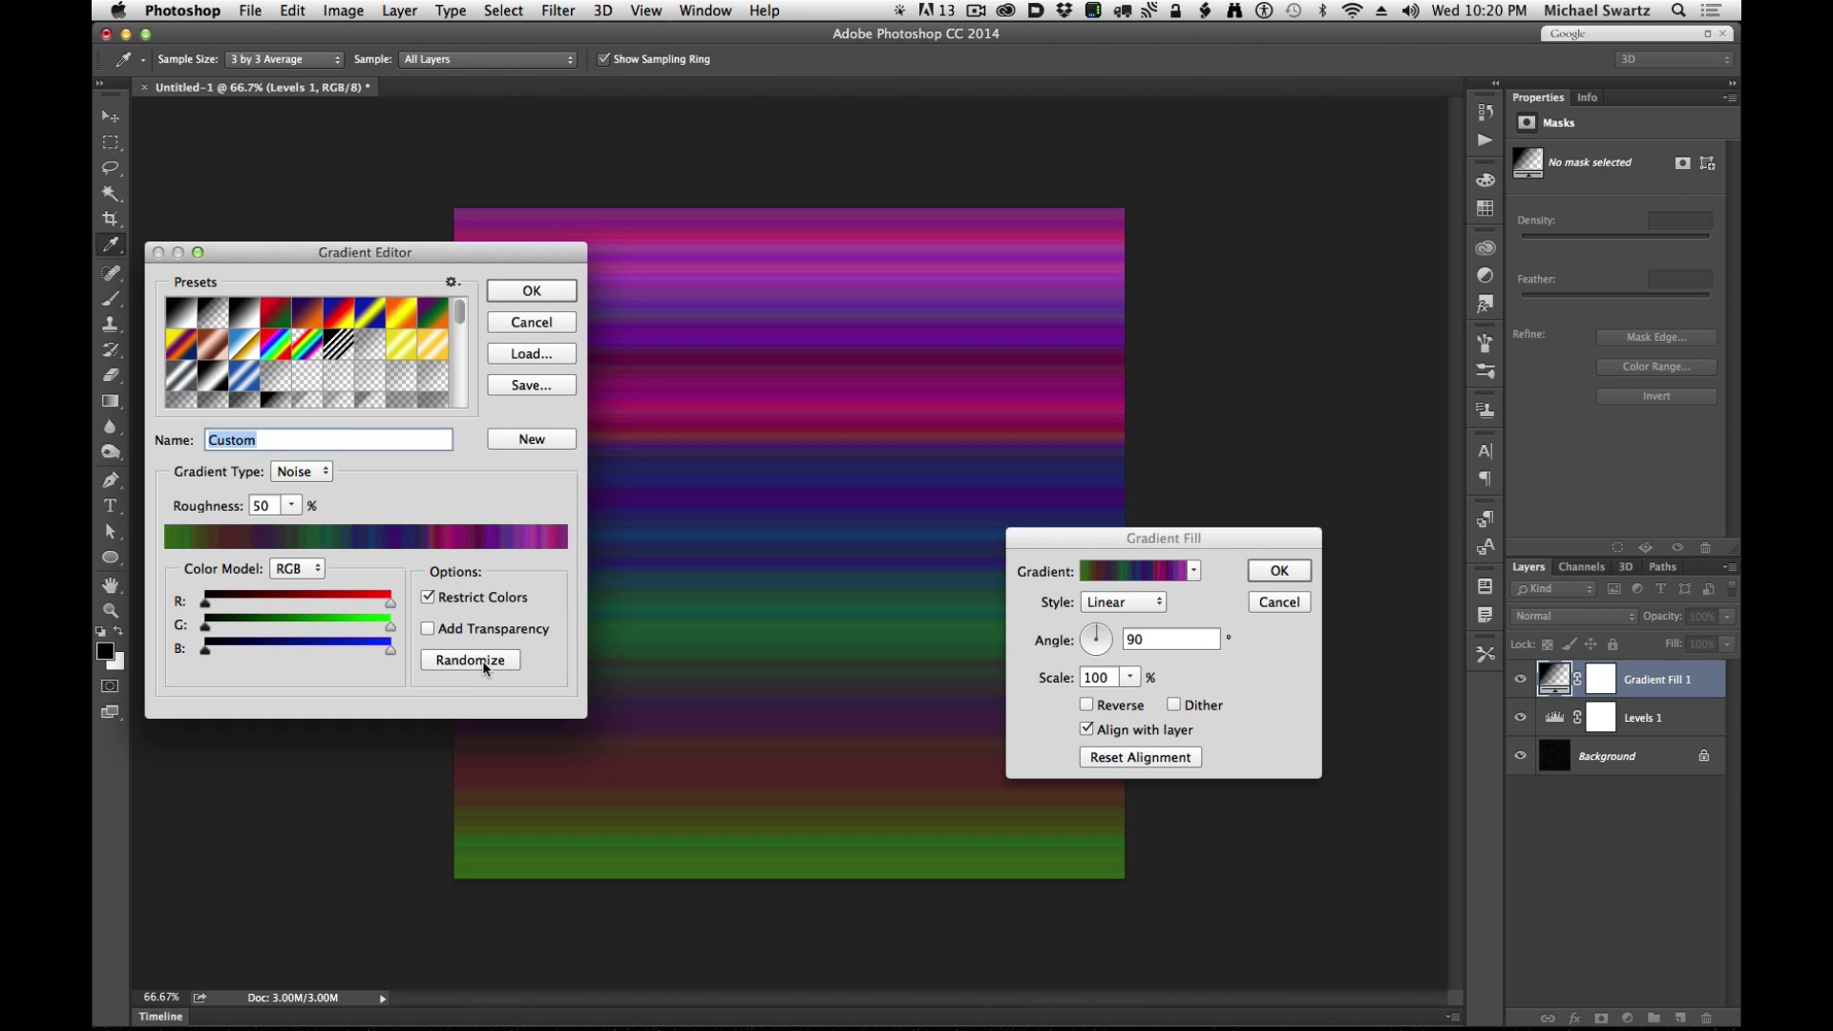
click(484, 666)
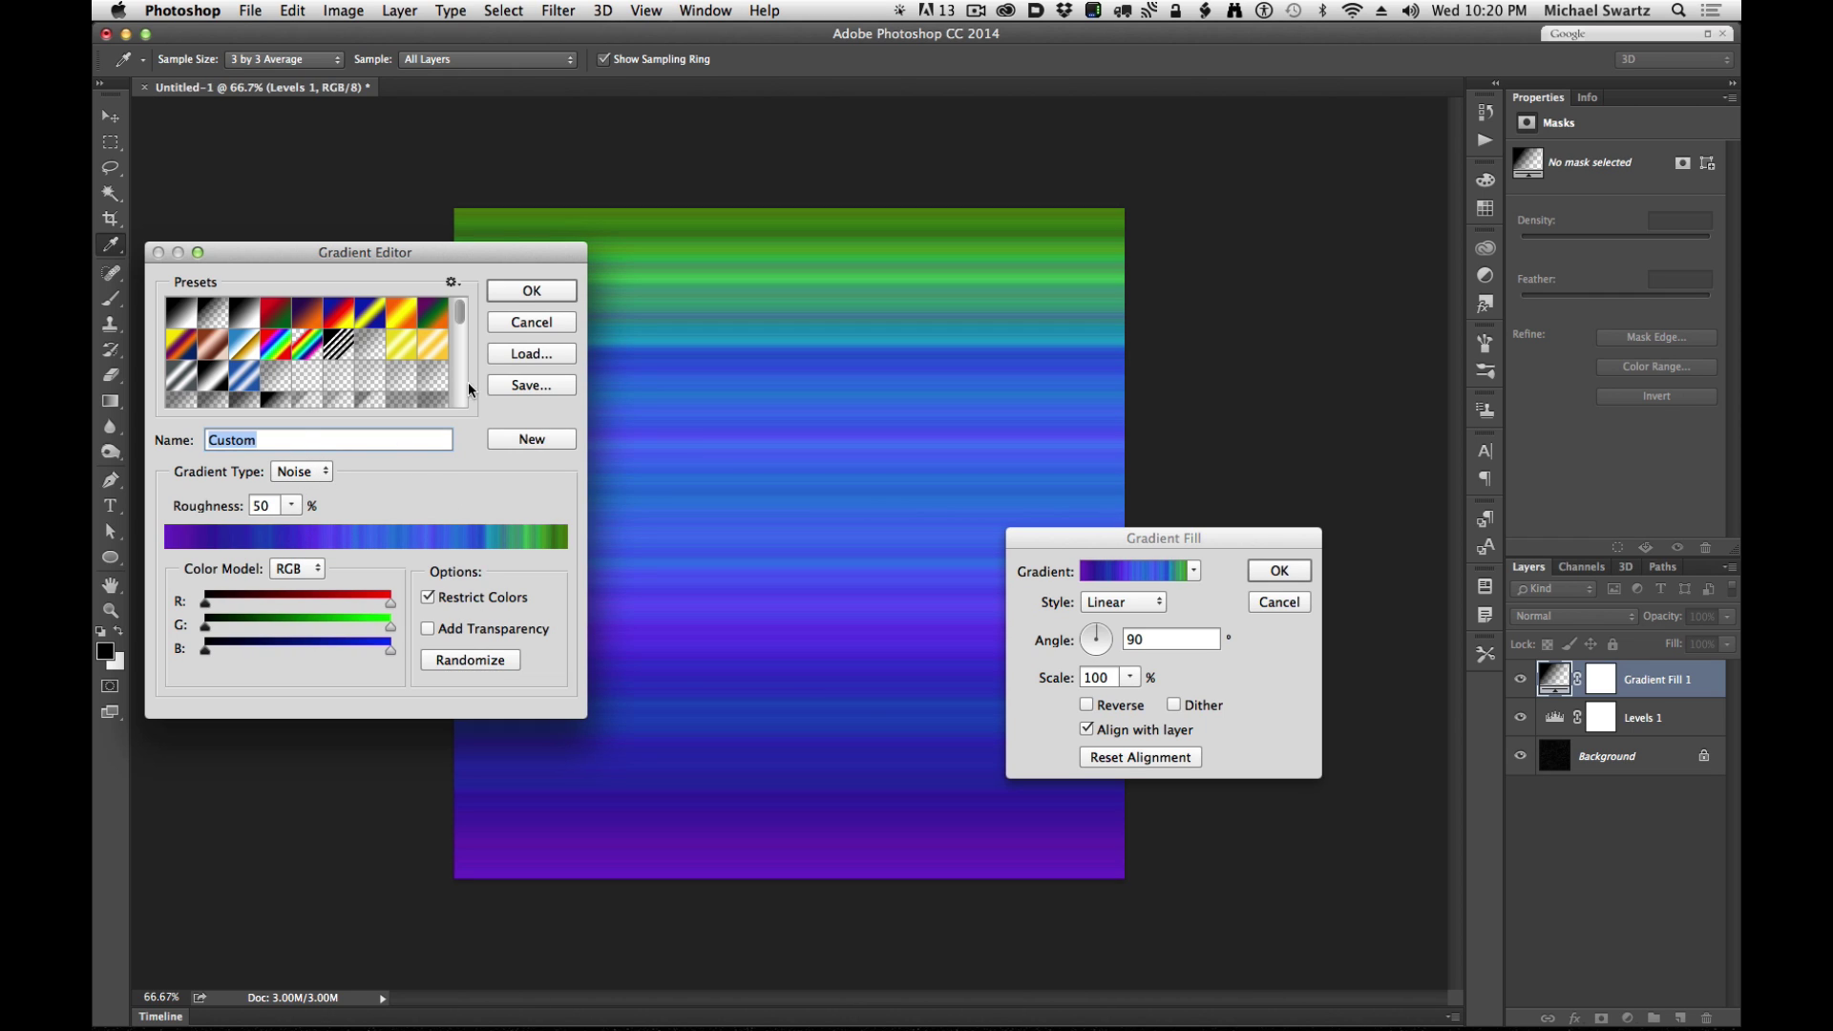
click(532, 290)
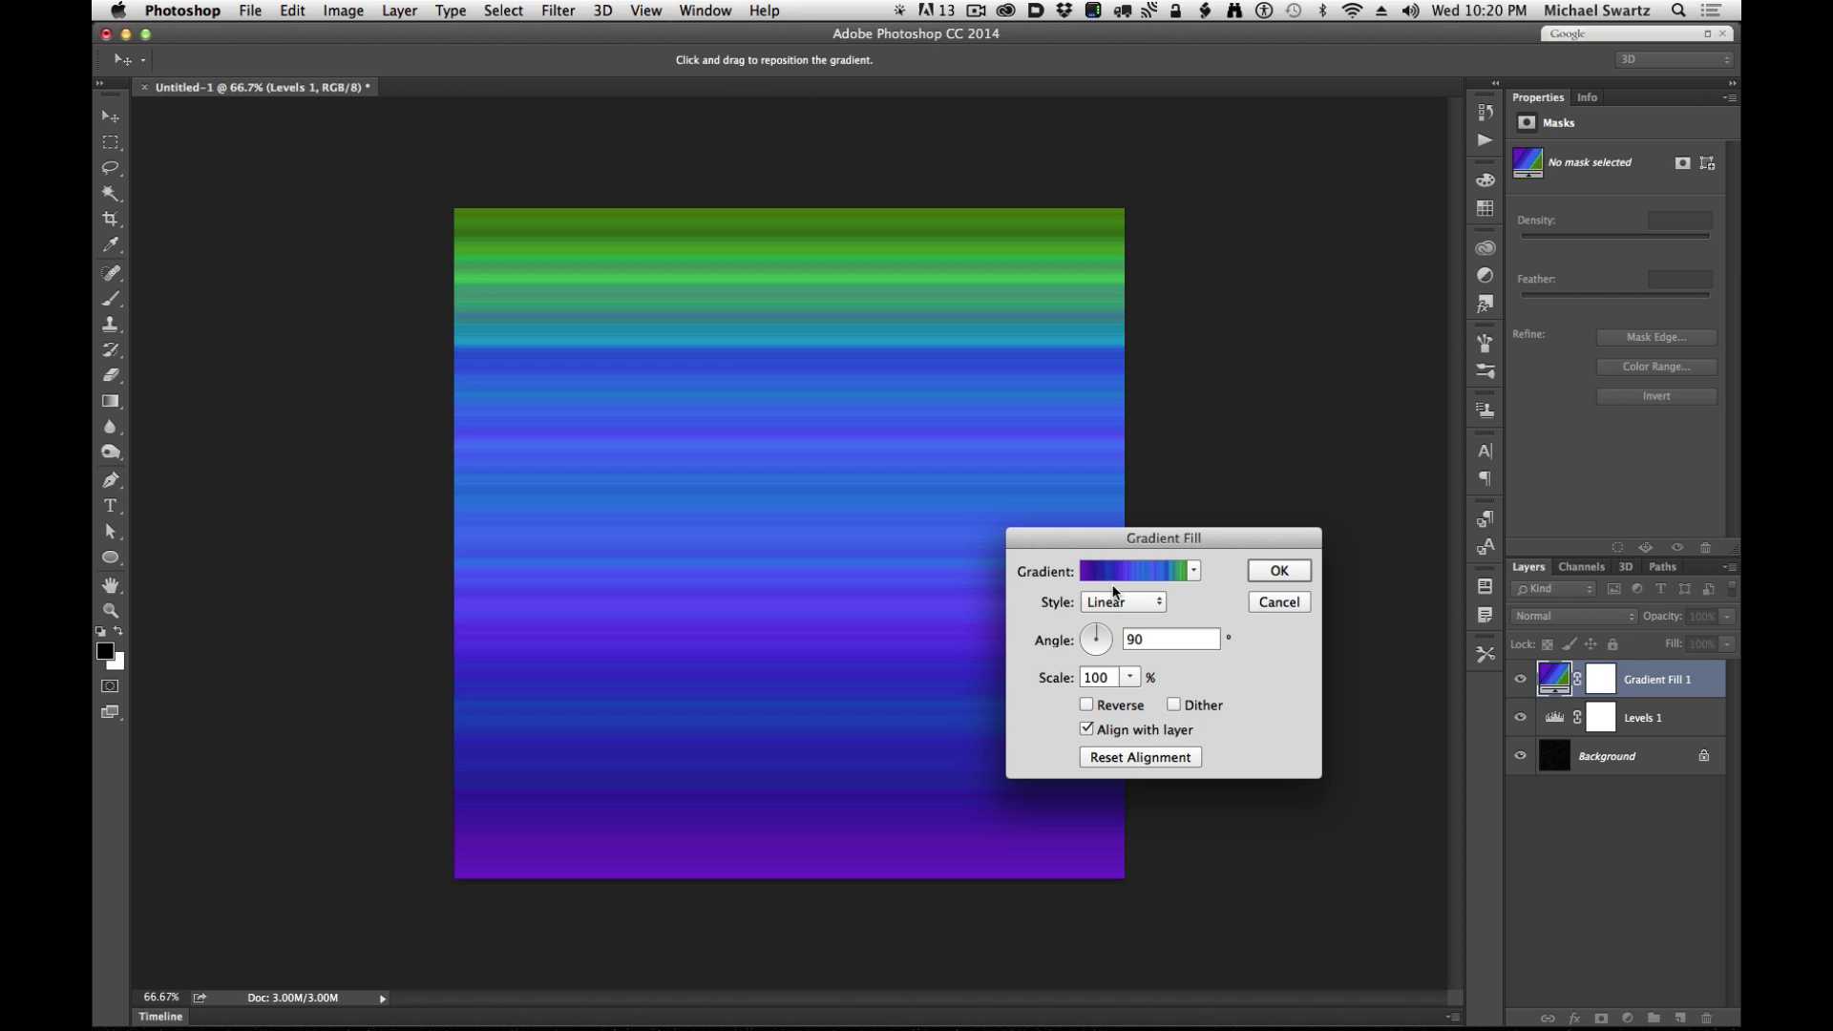
- Try Radial, Diamond and Reflected styles, then set the gradient style to Angle
click(1115, 601)
click(1138, 625)
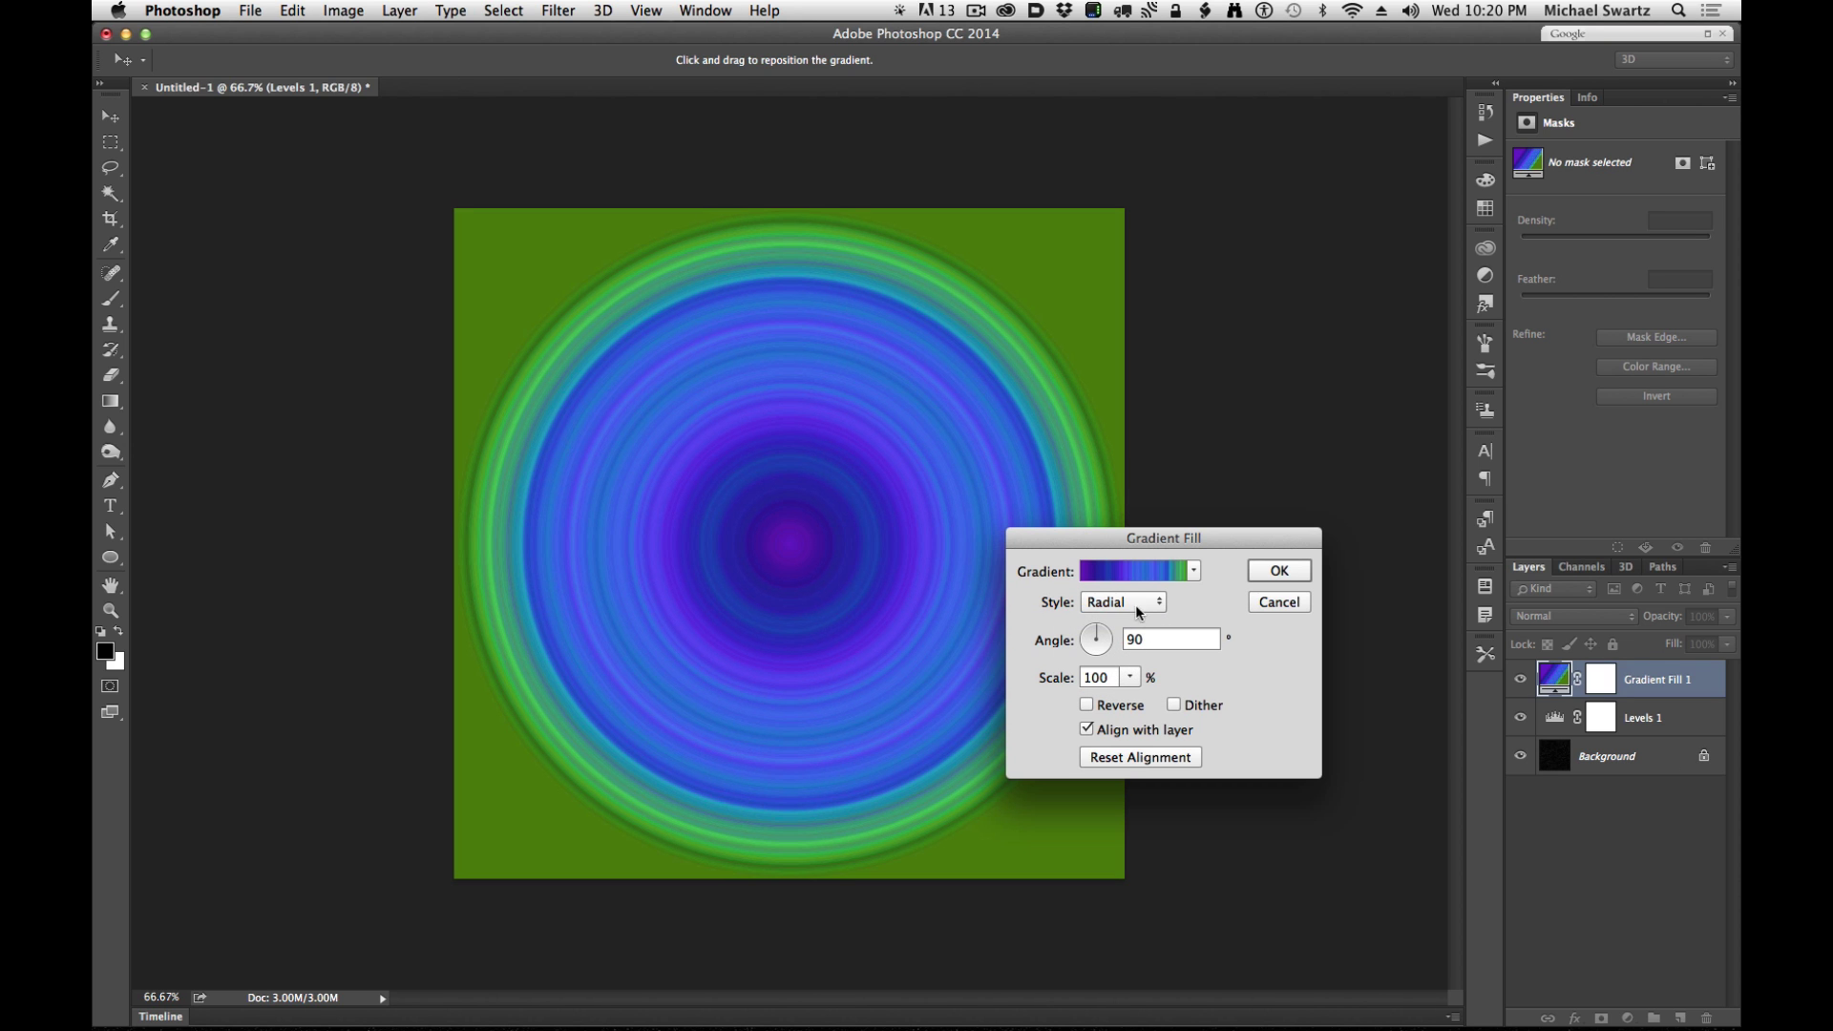
click(1122, 602)
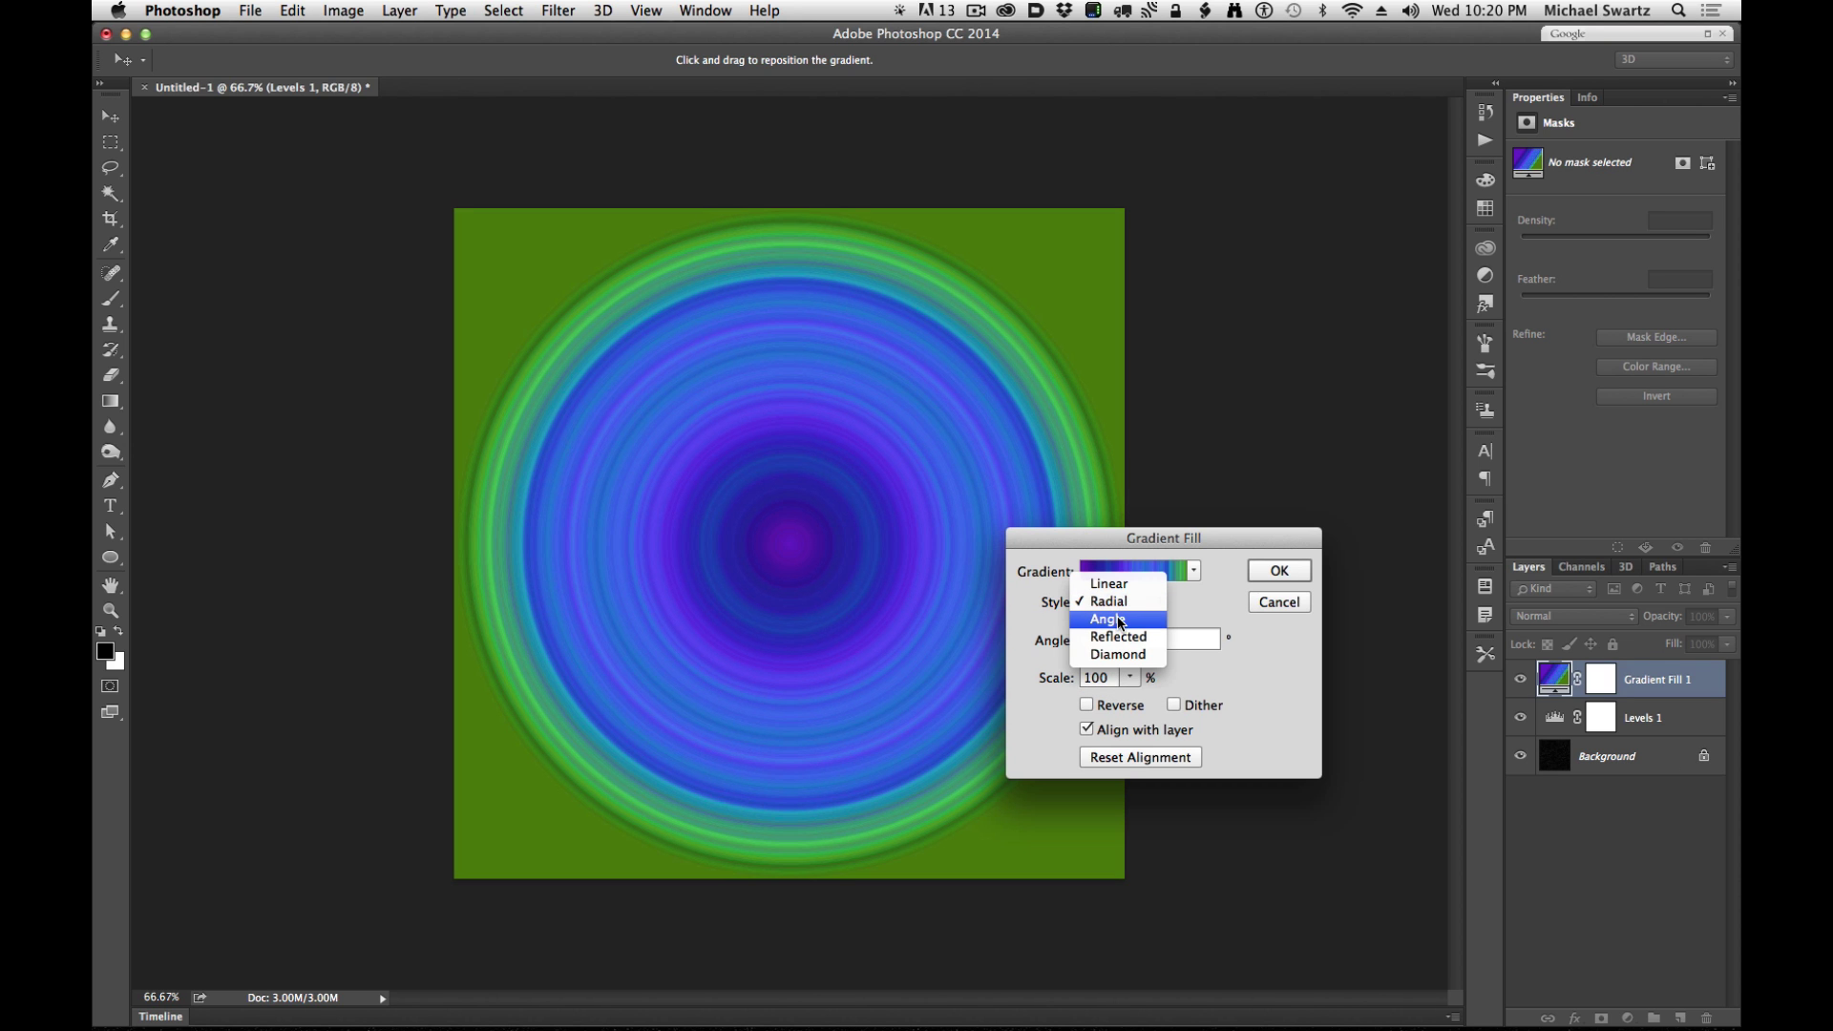
click(1113, 655)
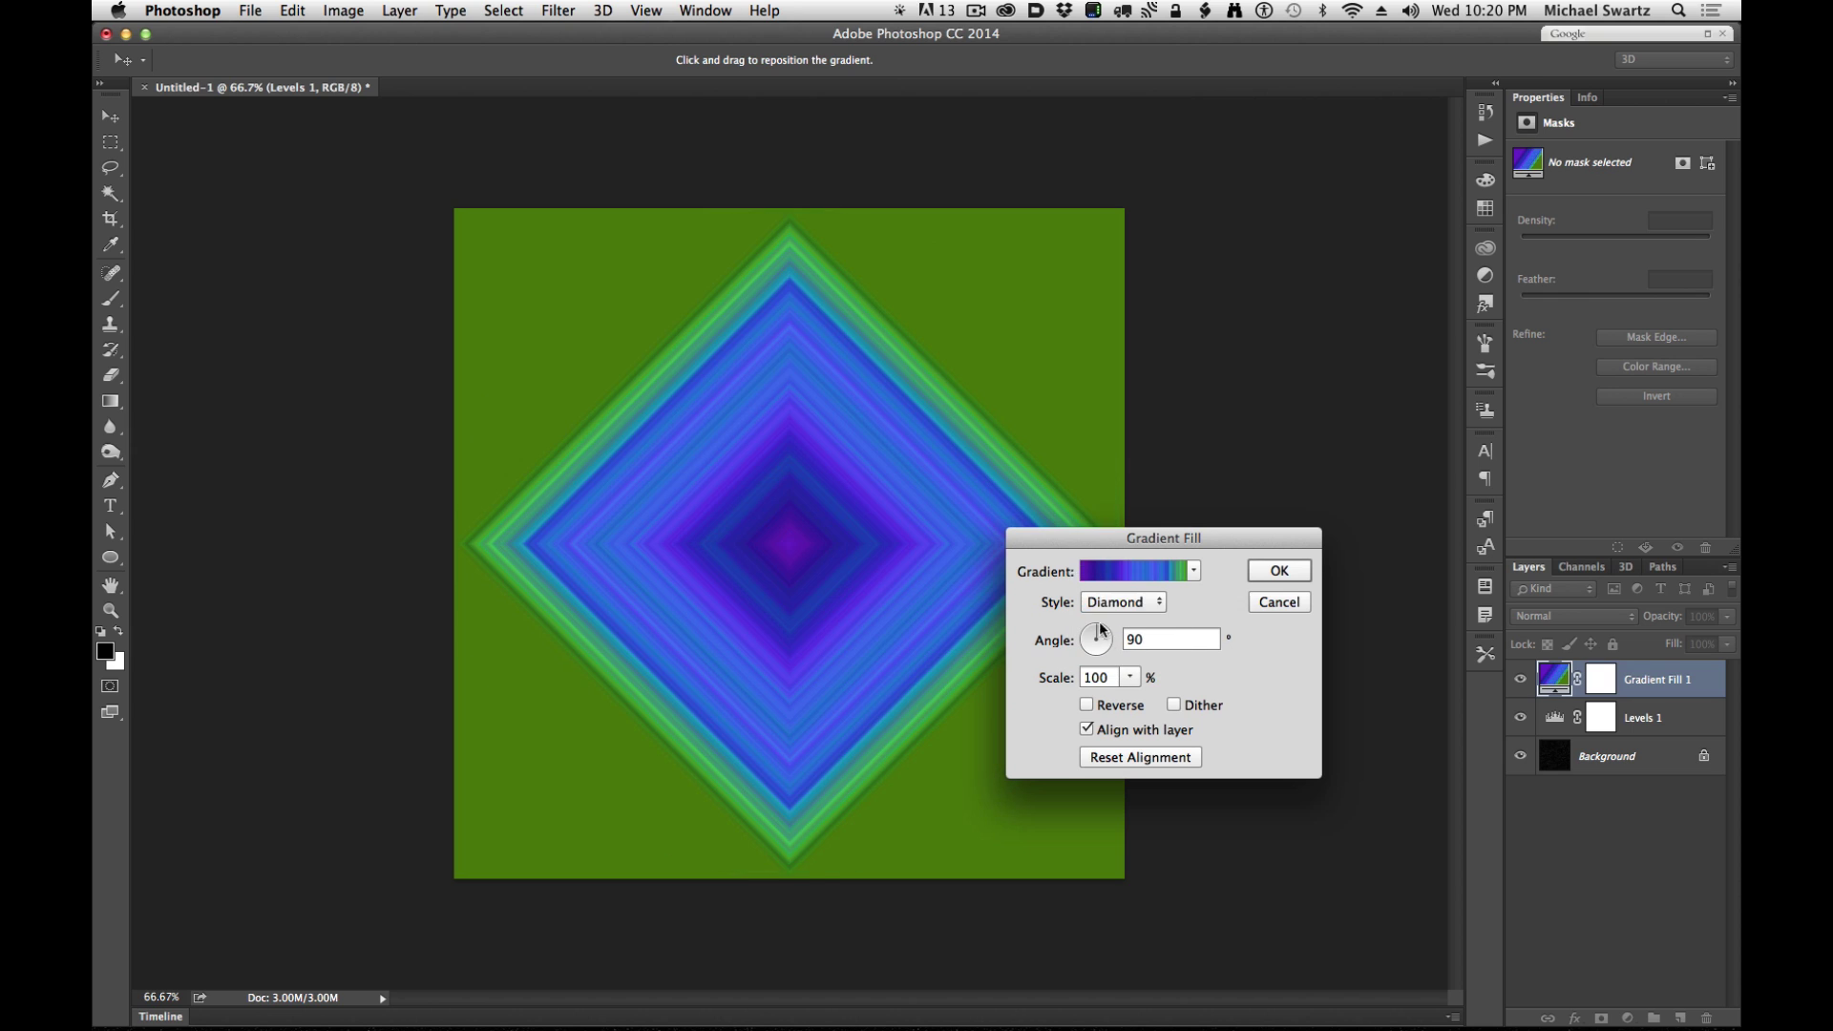
click(1101, 601)
click(1117, 586)
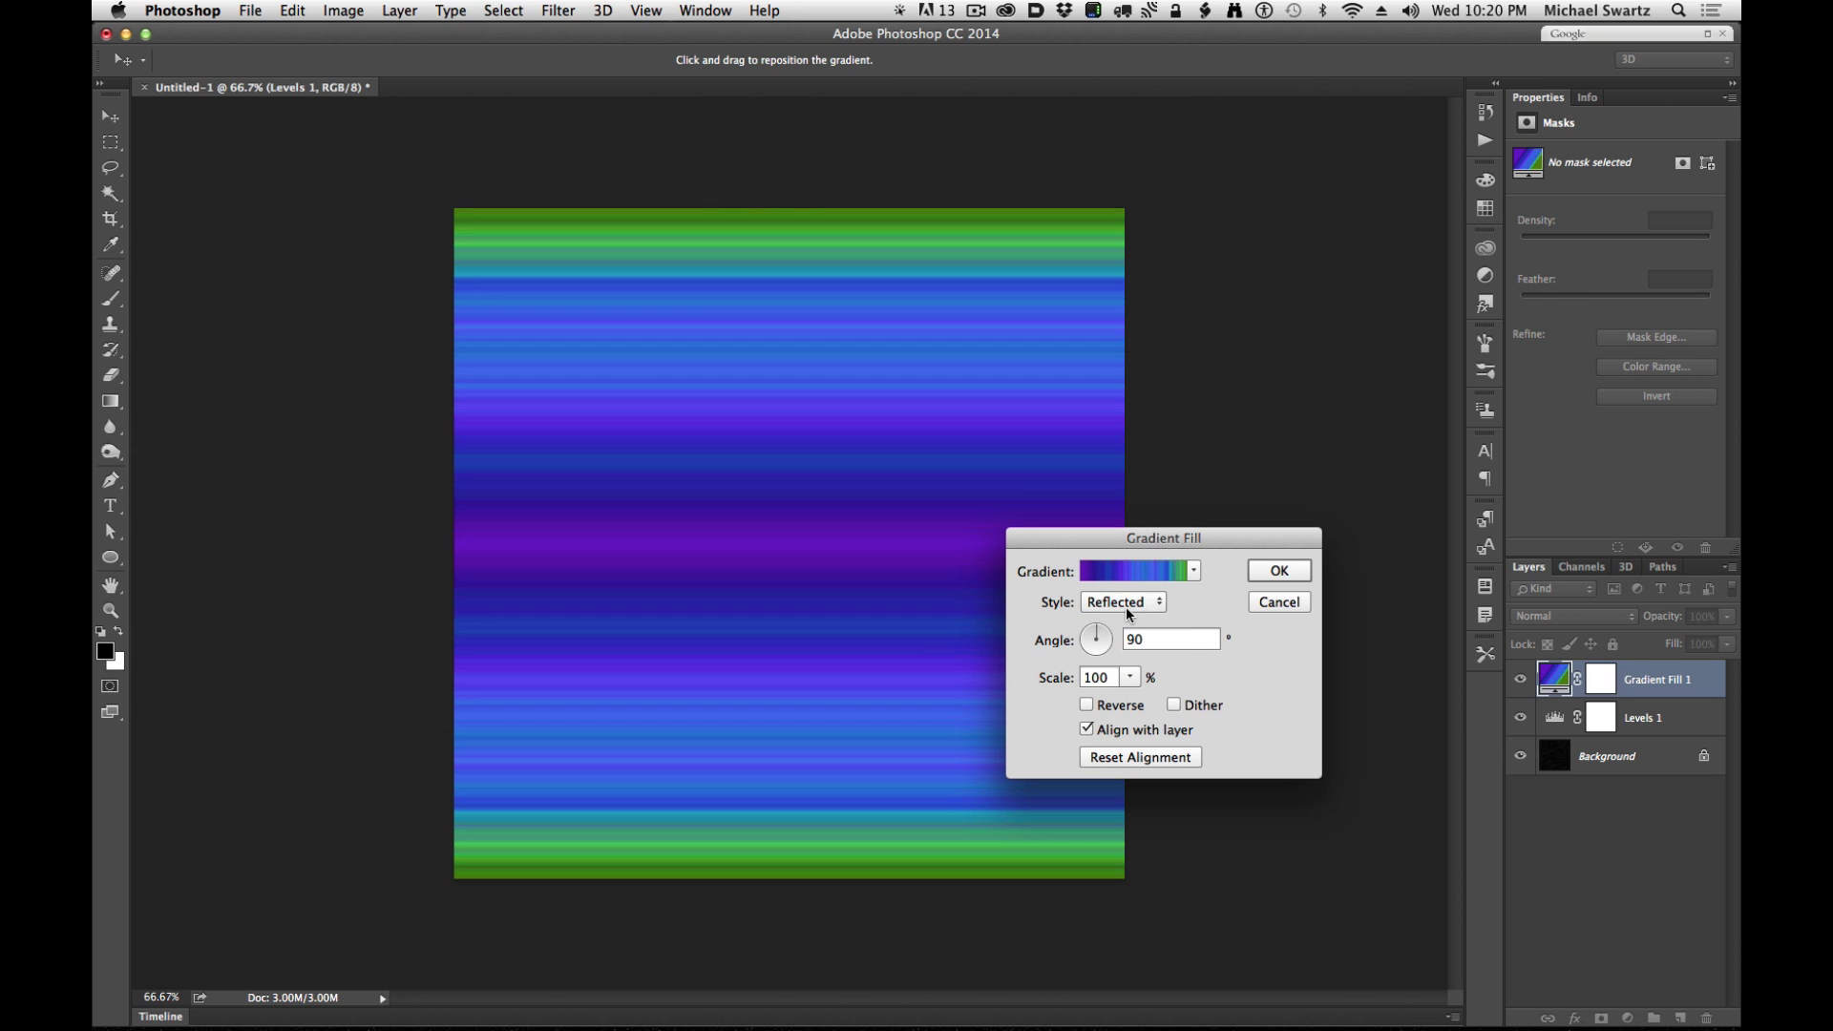
click(1126, 608)
click(1115, 577)
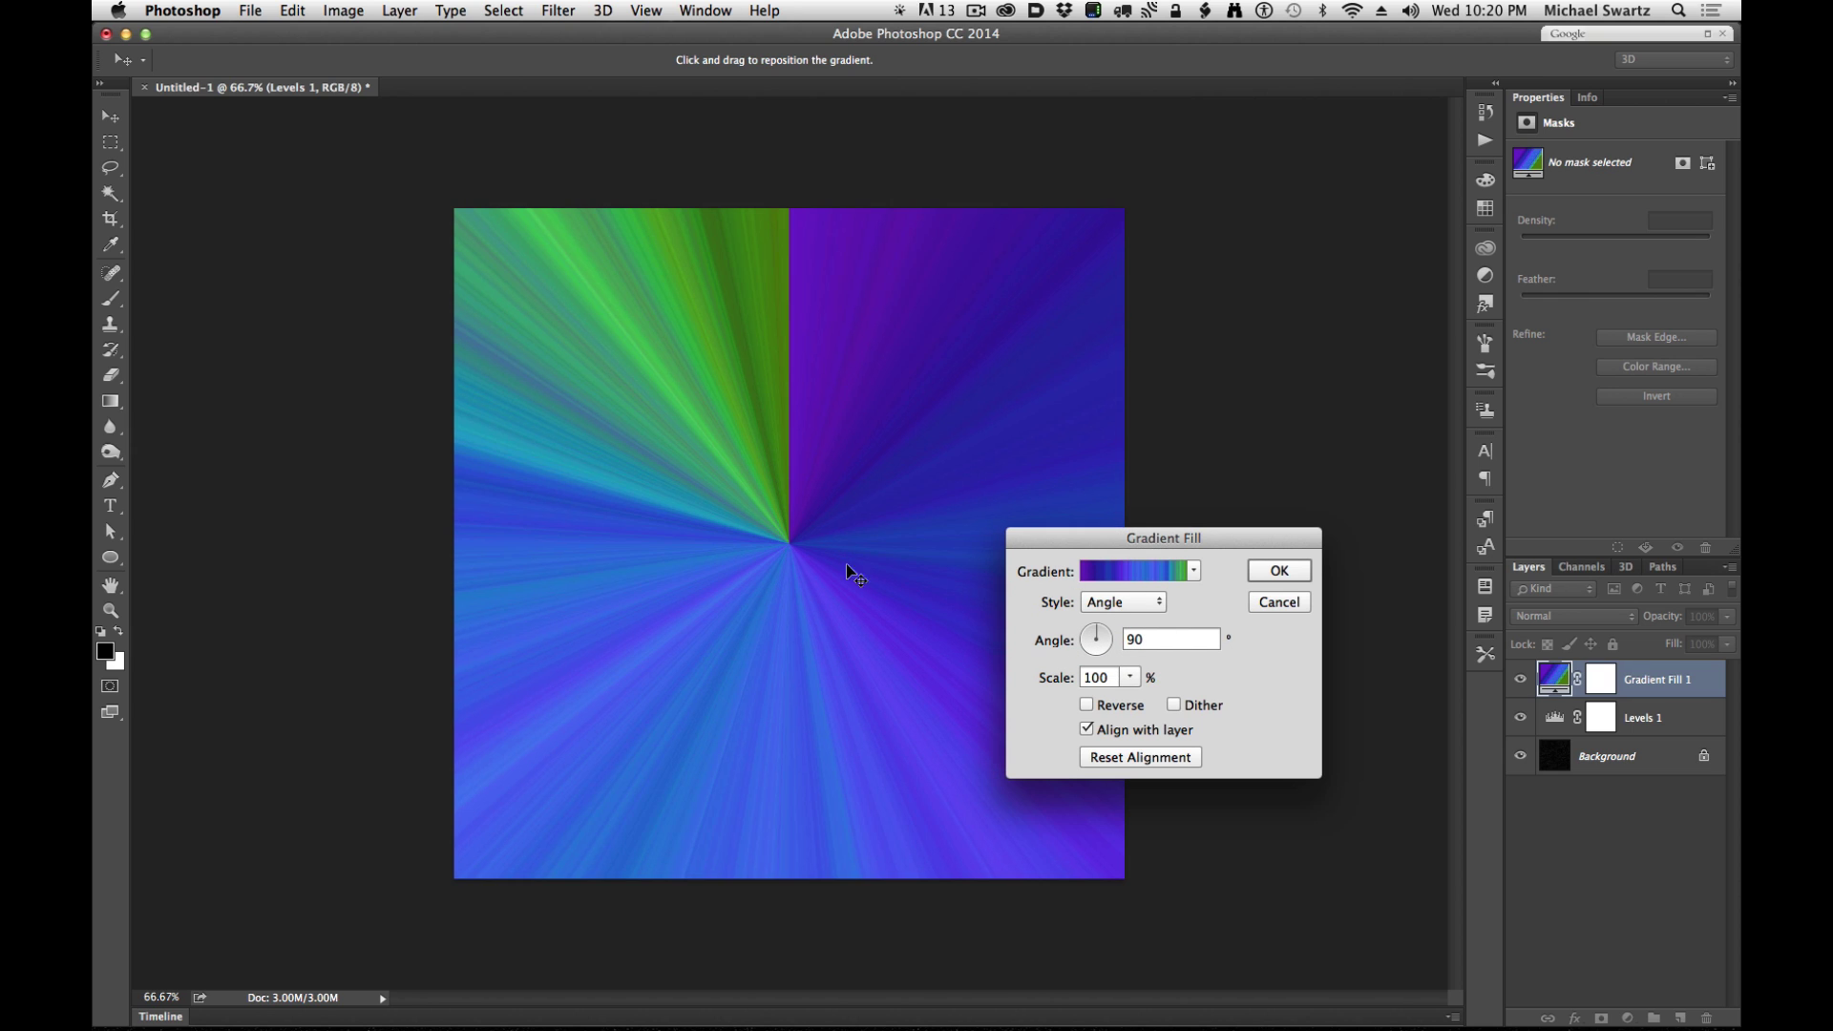
- Confirm the gradient fill and rasterize the Gradient Fill 1 layer
click(1281, 572)
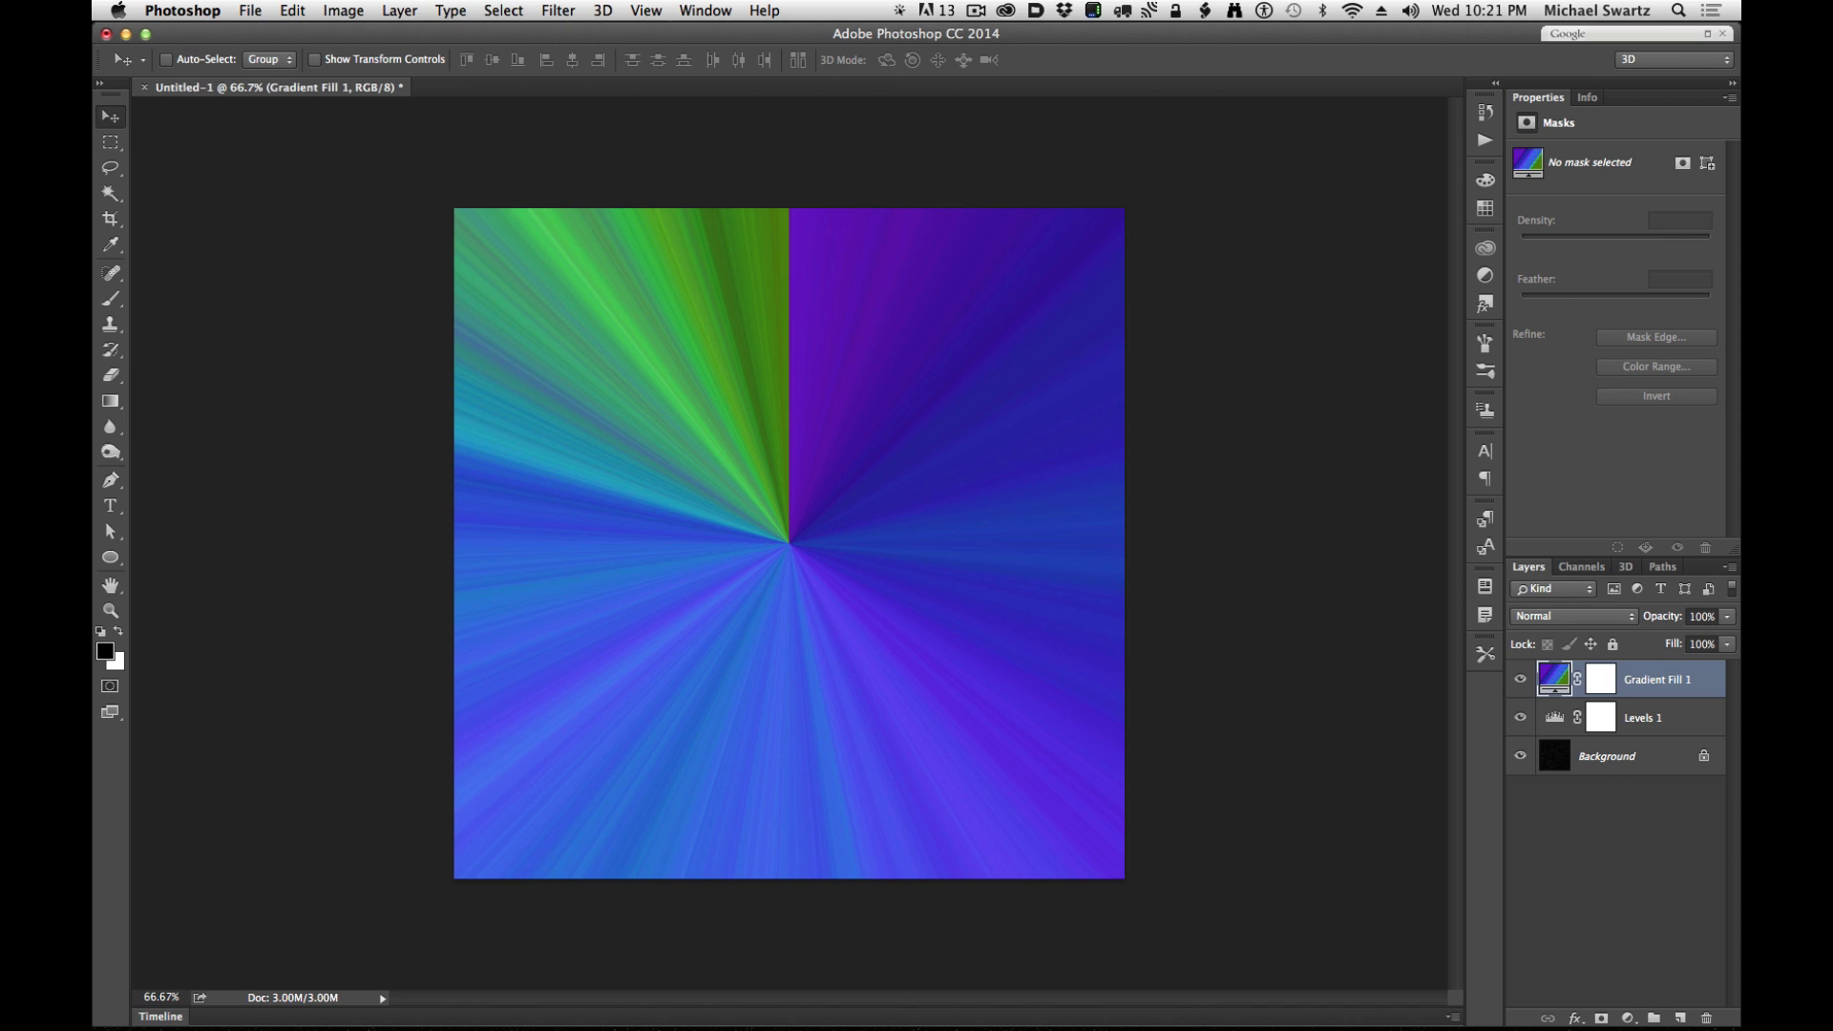
right_click(1639, 678)
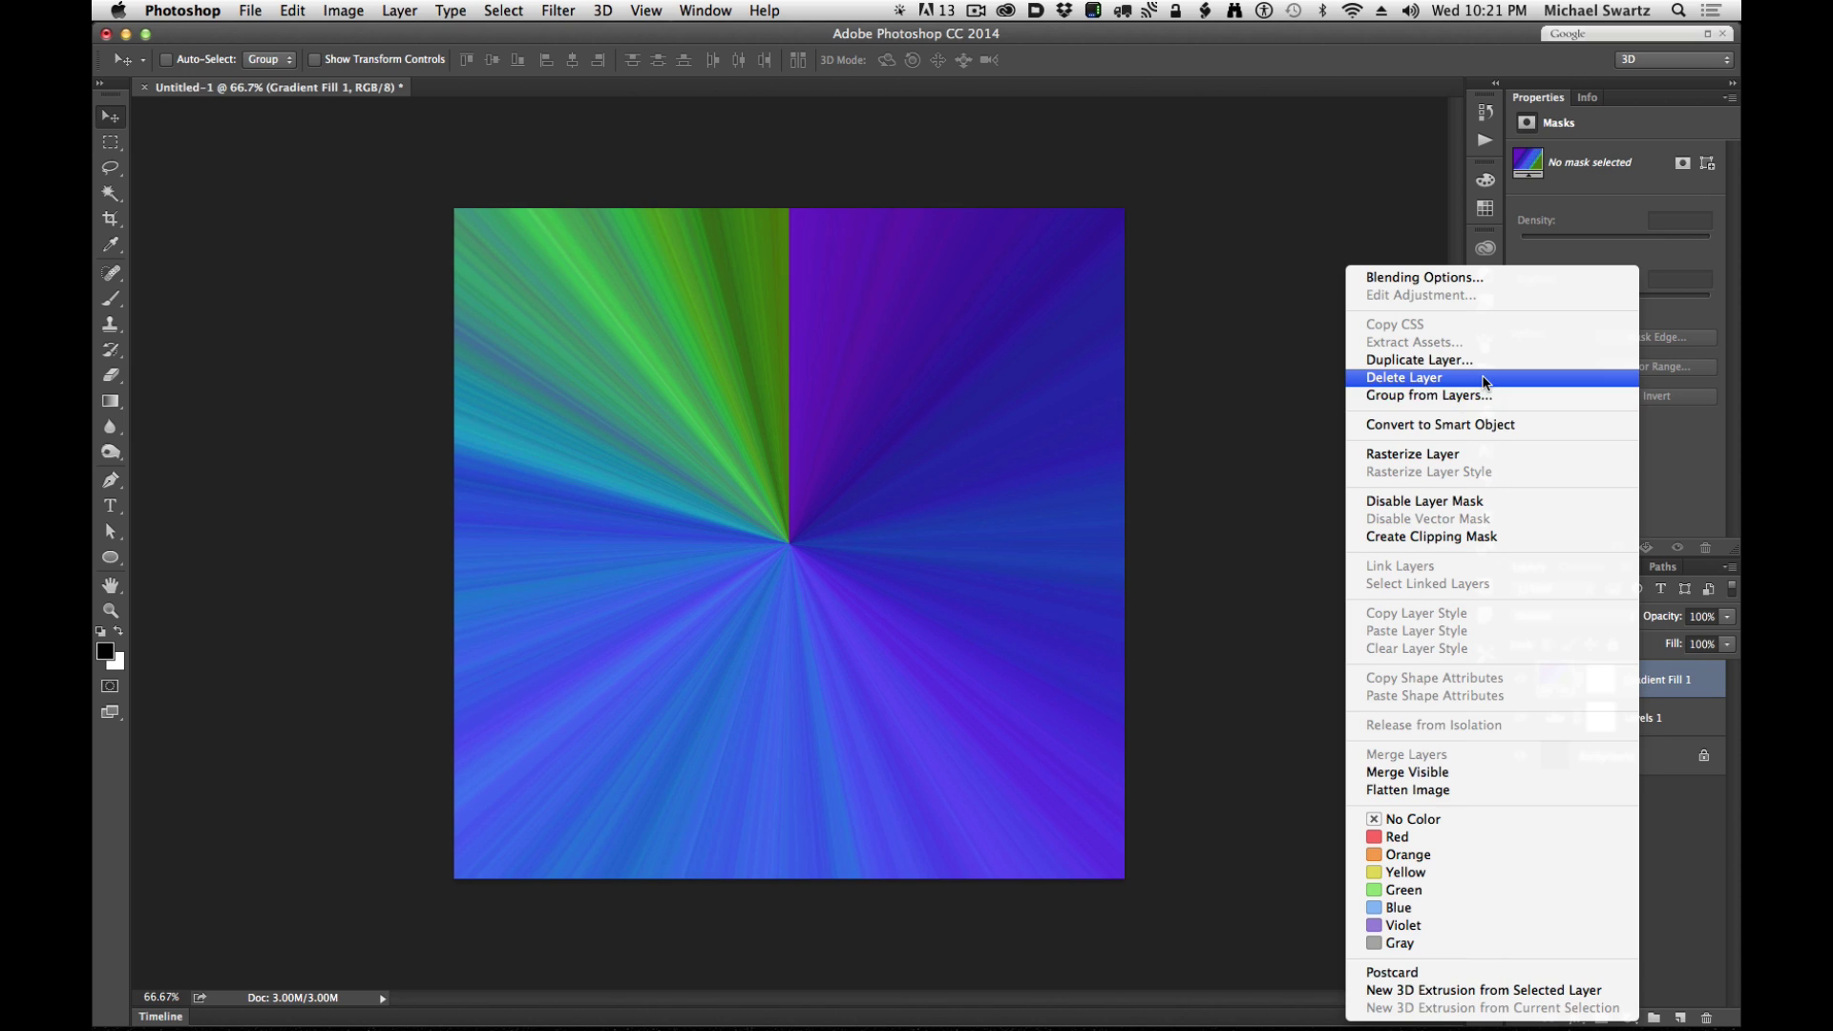
click(1700, 685)
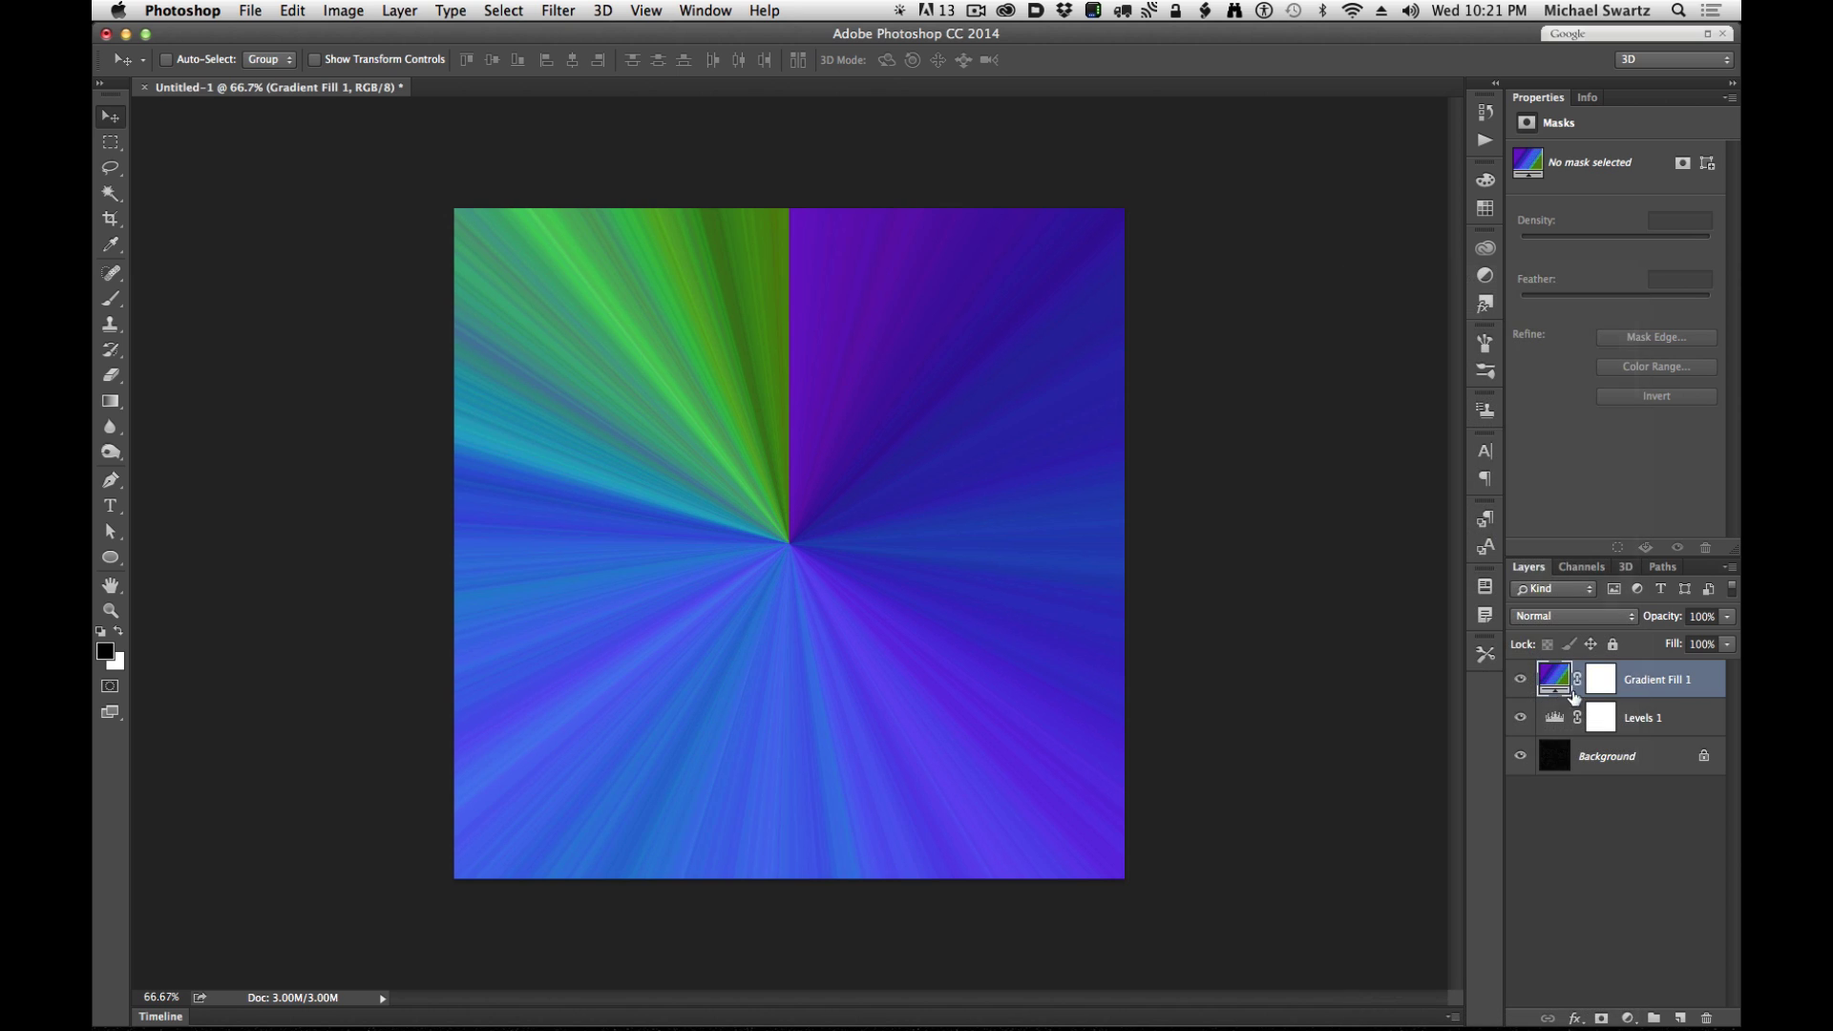
right_click(1667, 682)
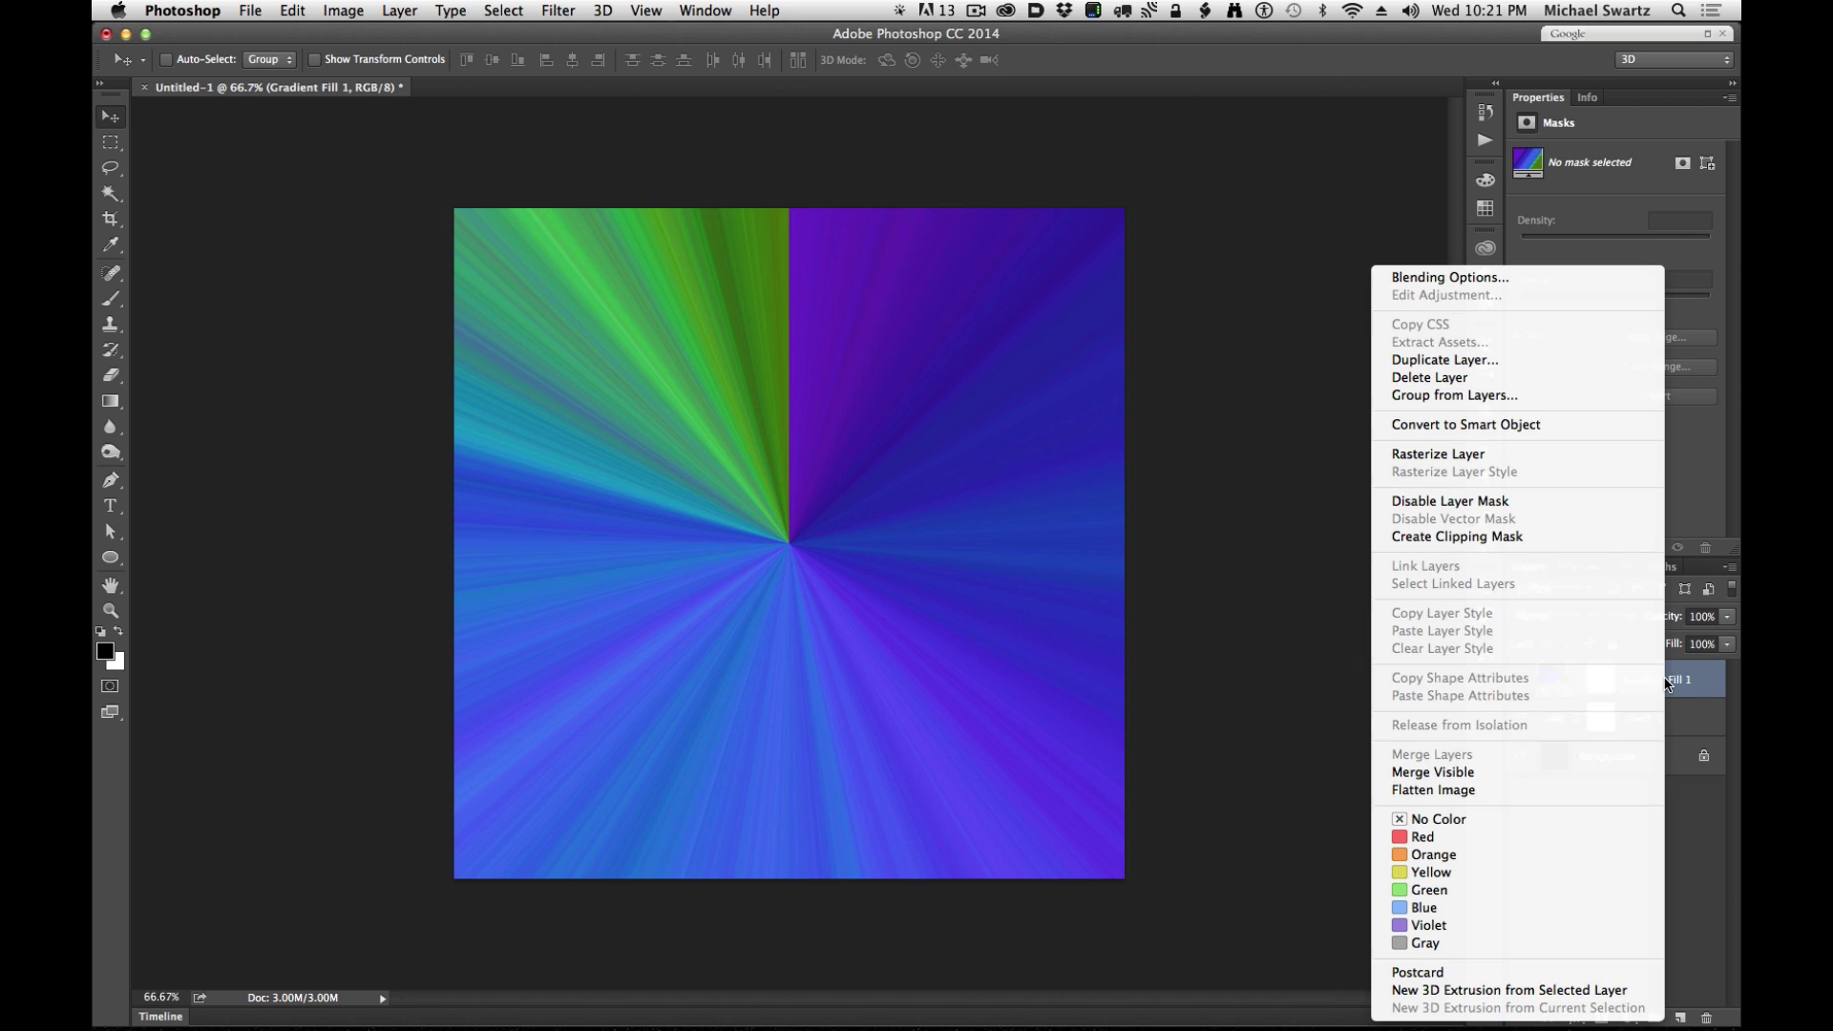
click(1441, 454)
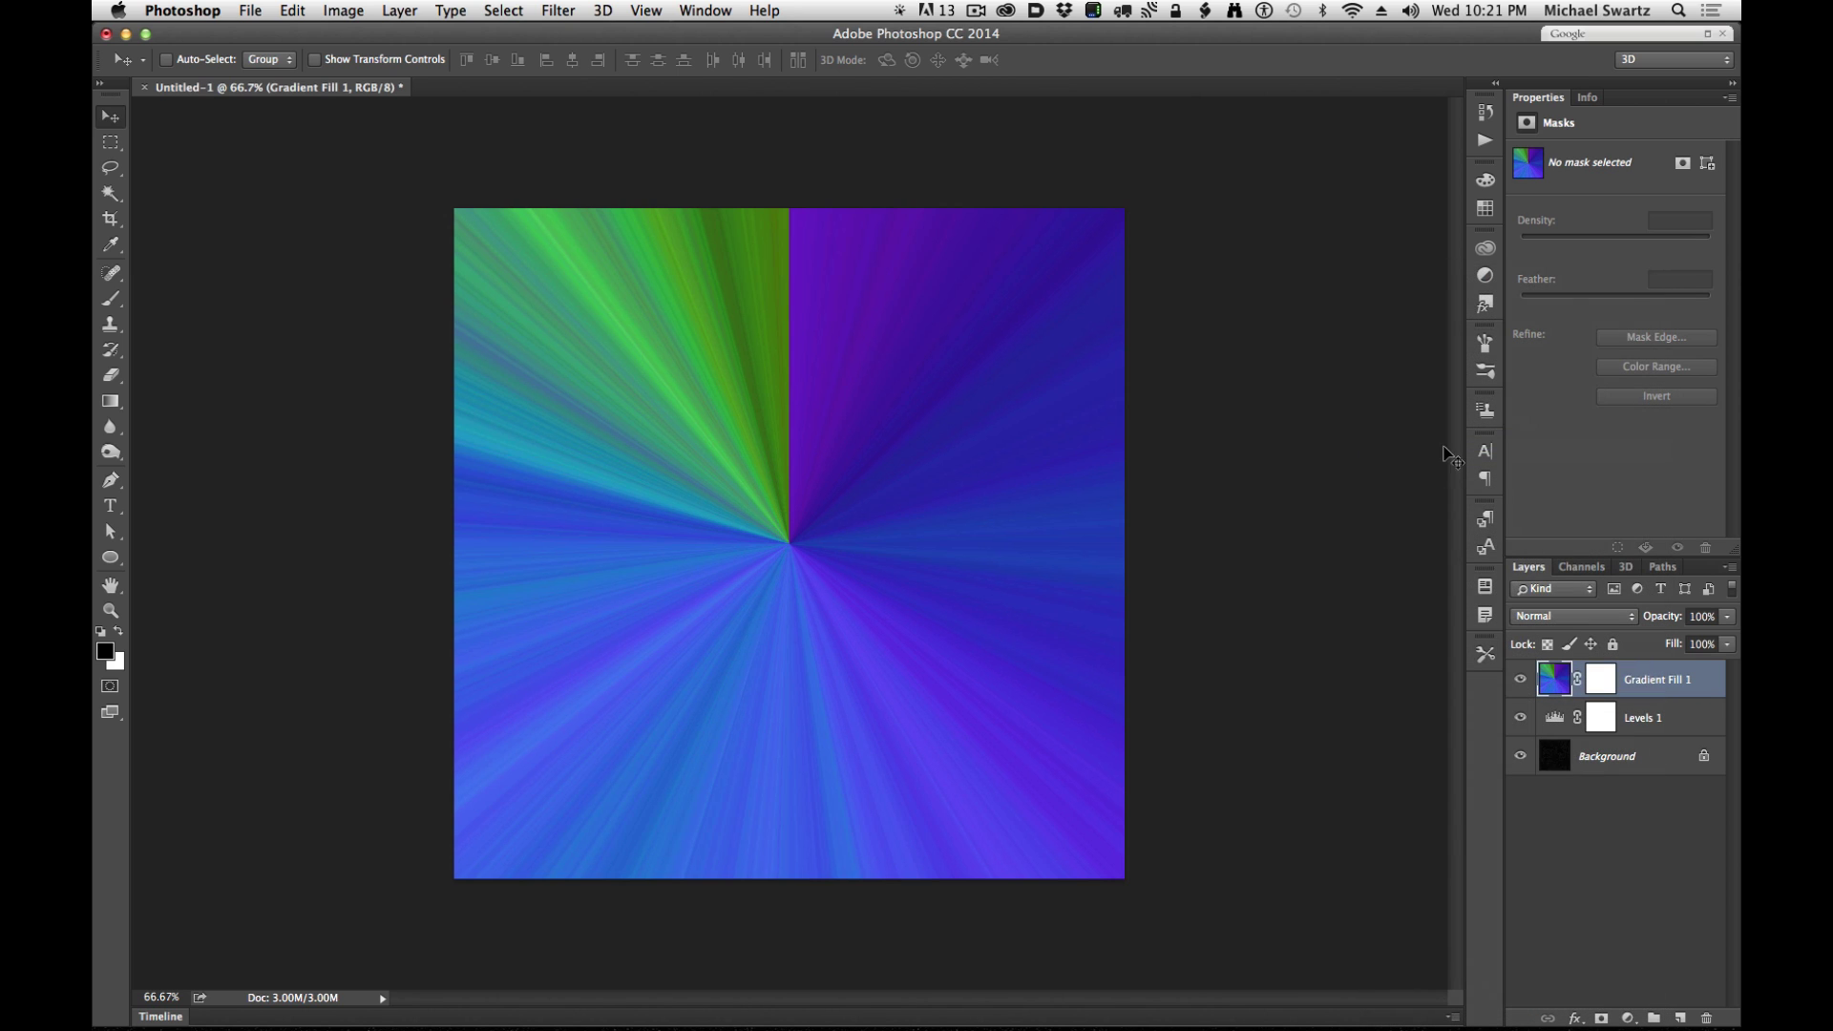
- Blur the rasterized gradient with a 67.8-pixel Gaussian Blur
click(573, 8)
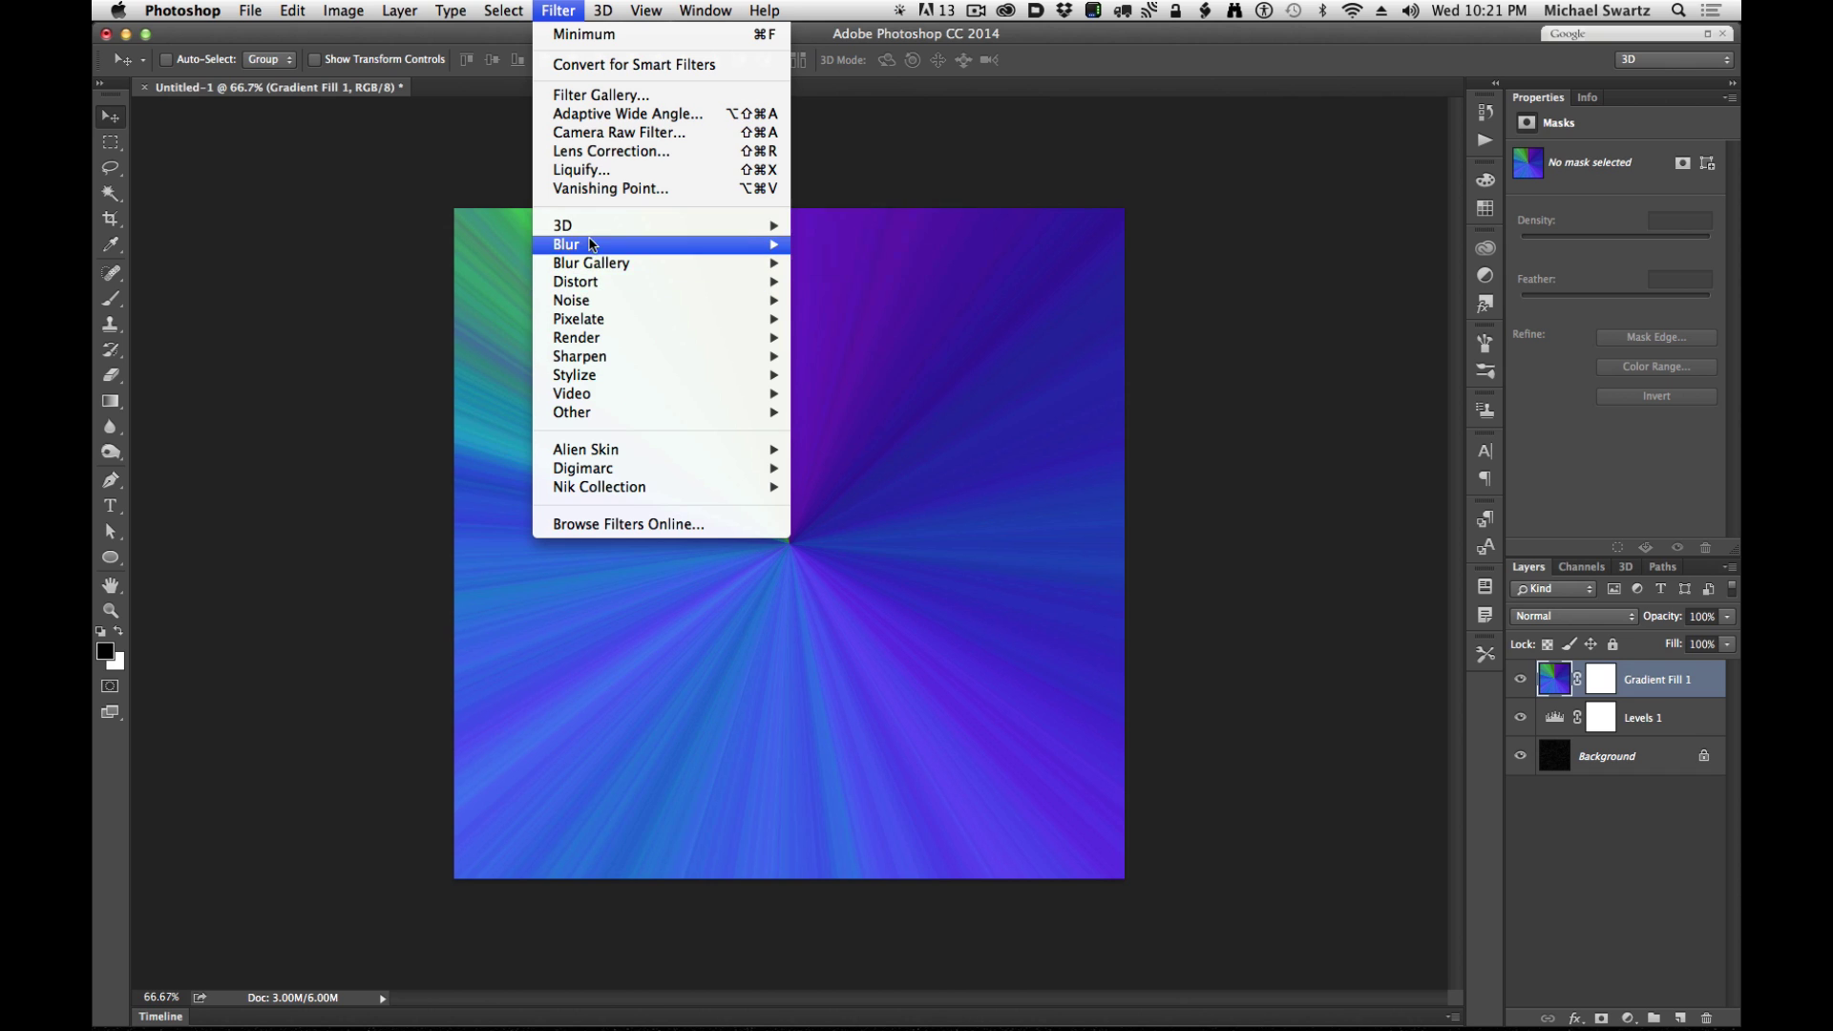
mouse_move(726, 245)
click(859, 319)
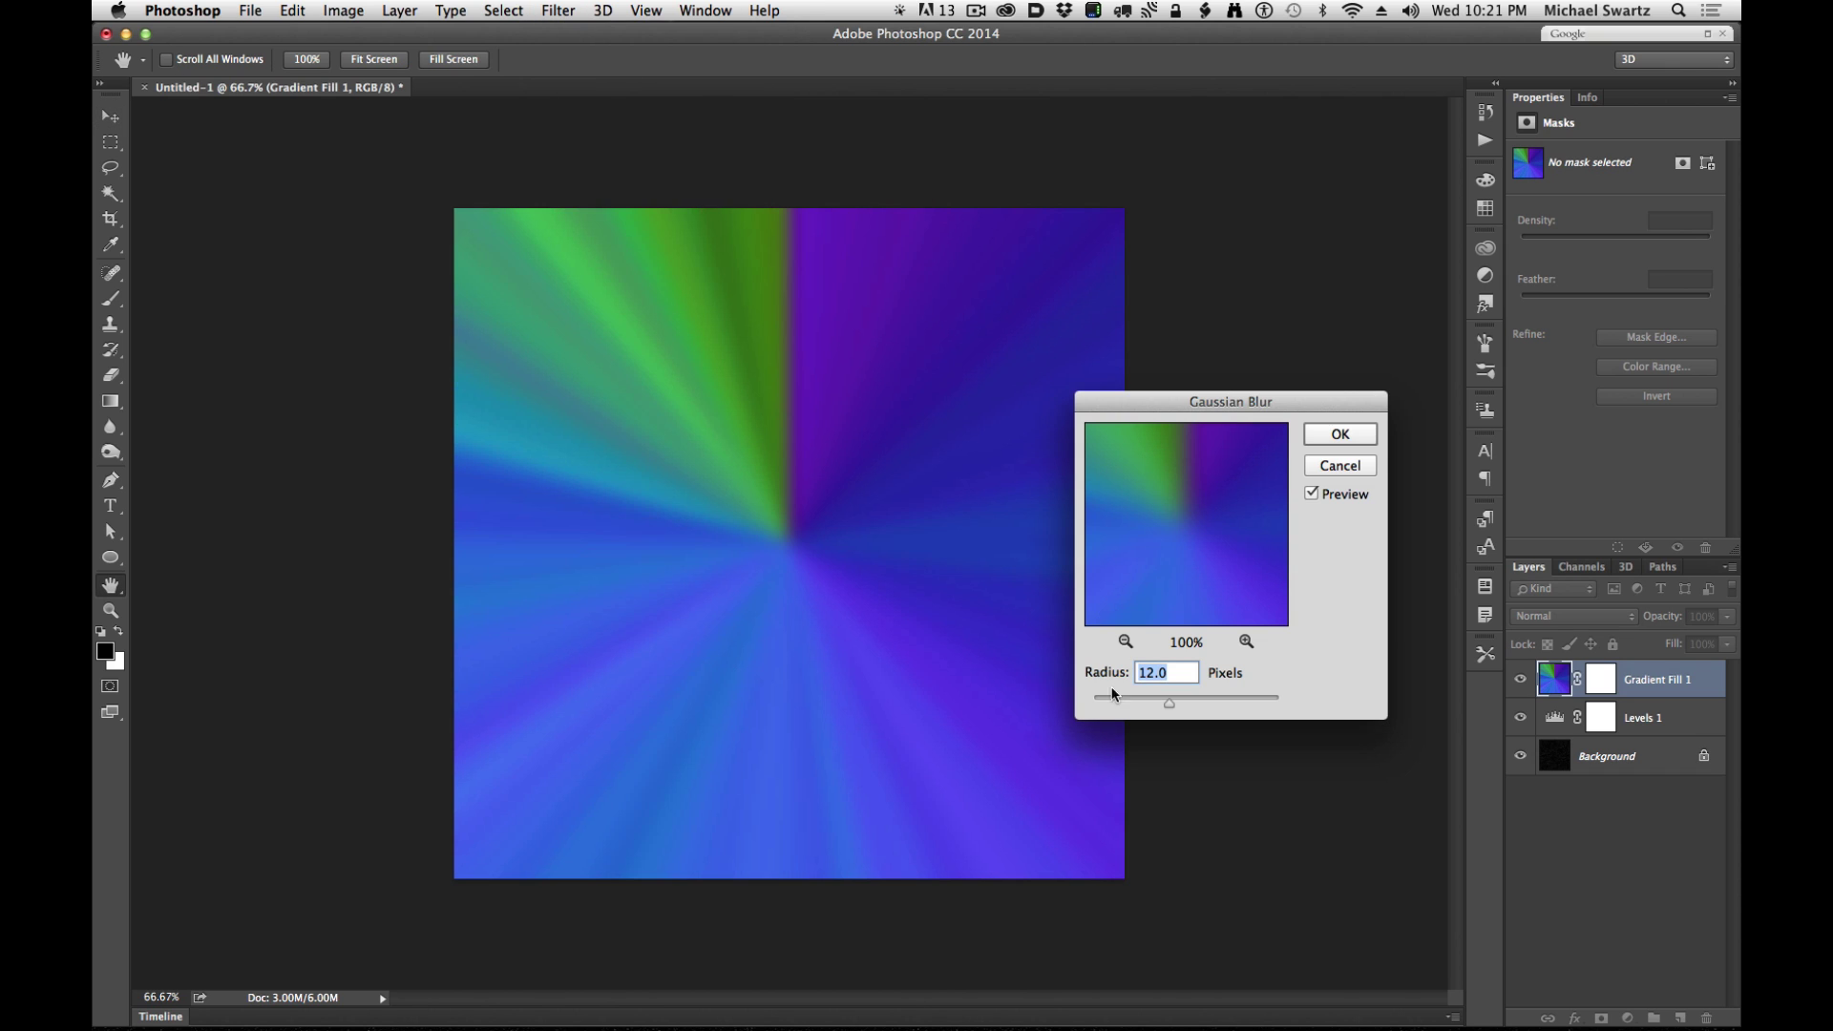
drag(1168, 703, 1199, 697)
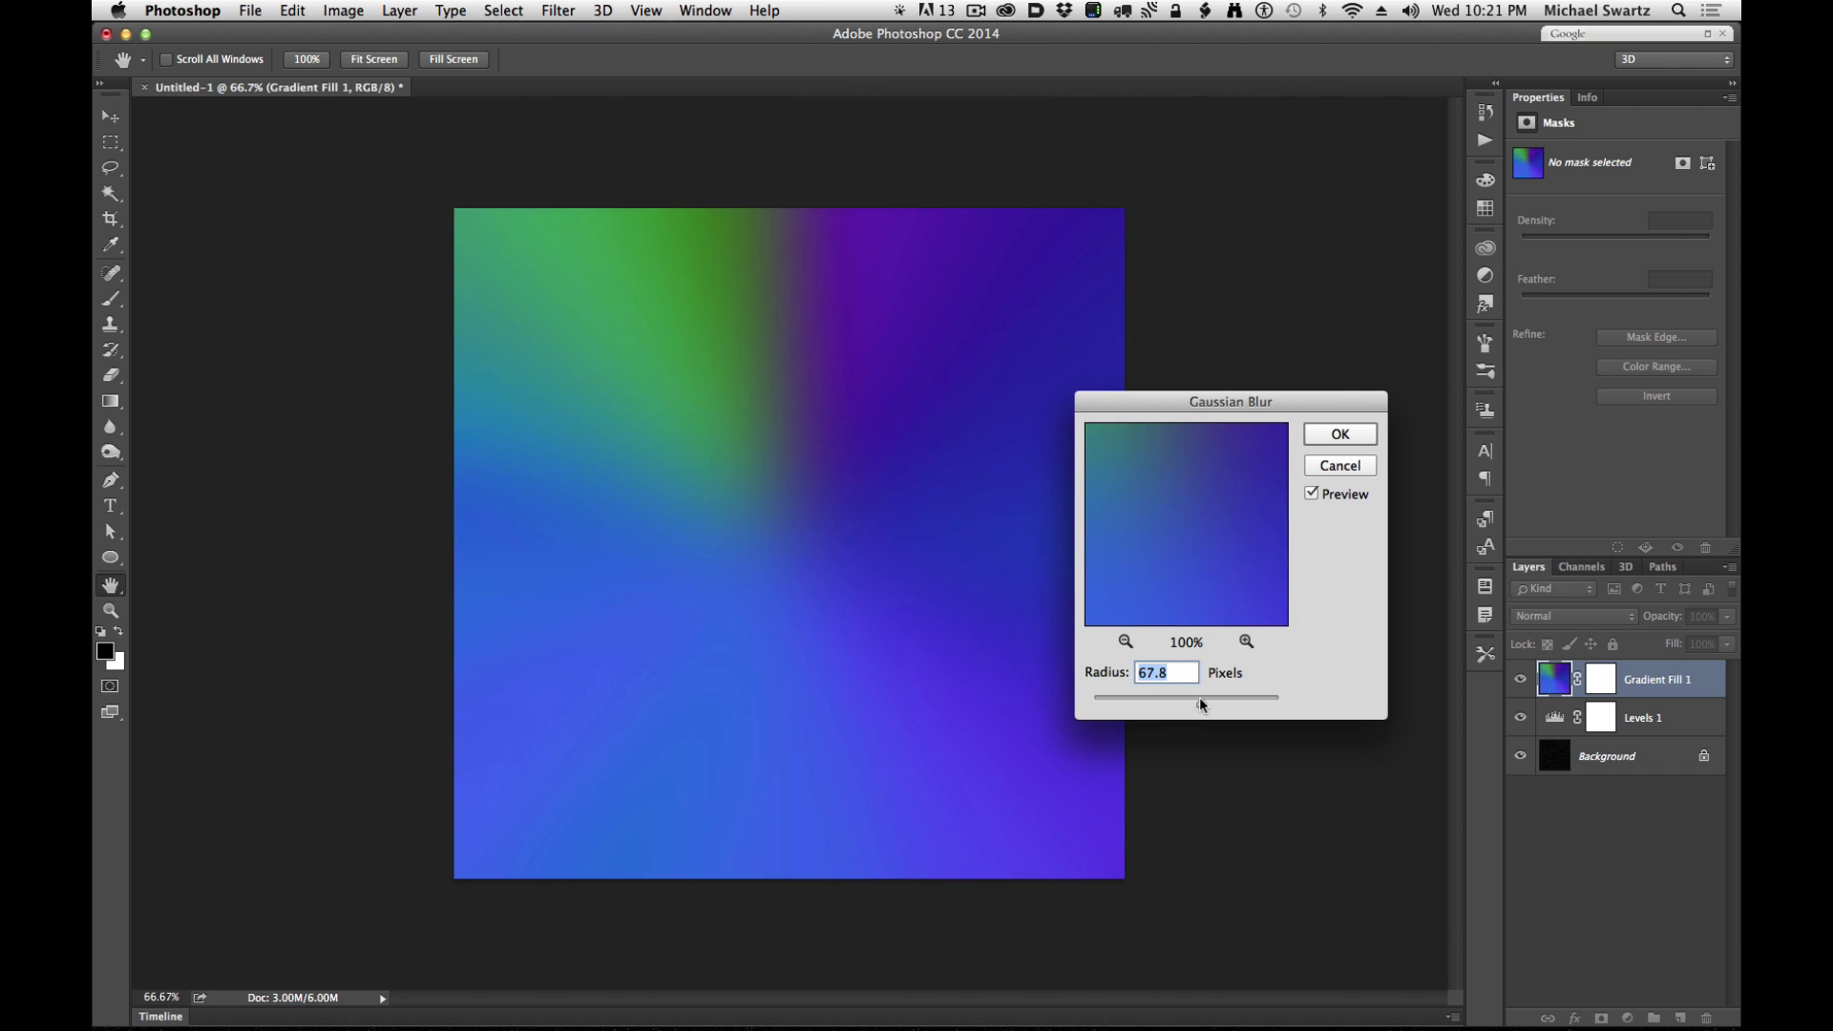
click(1341, 434)
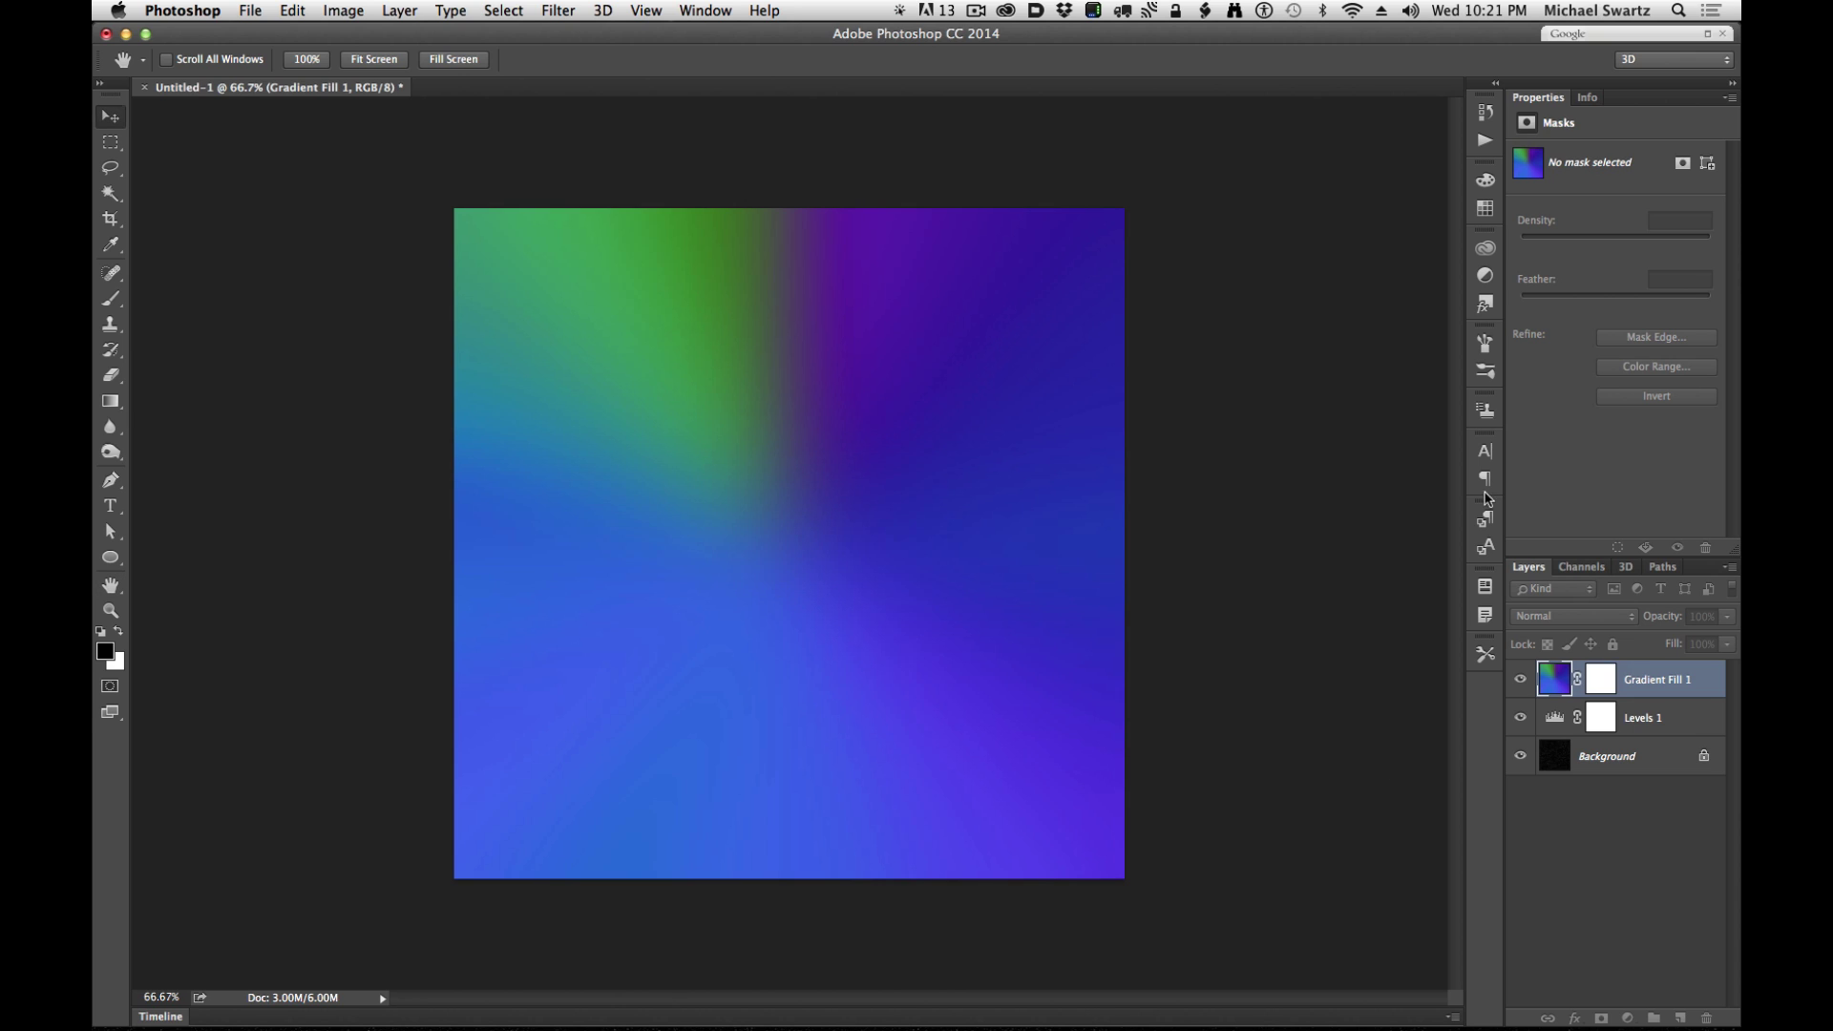
- Set Gradient Fill 1 to Color Burn blend mode at 40% opacity
click(1558, 623)
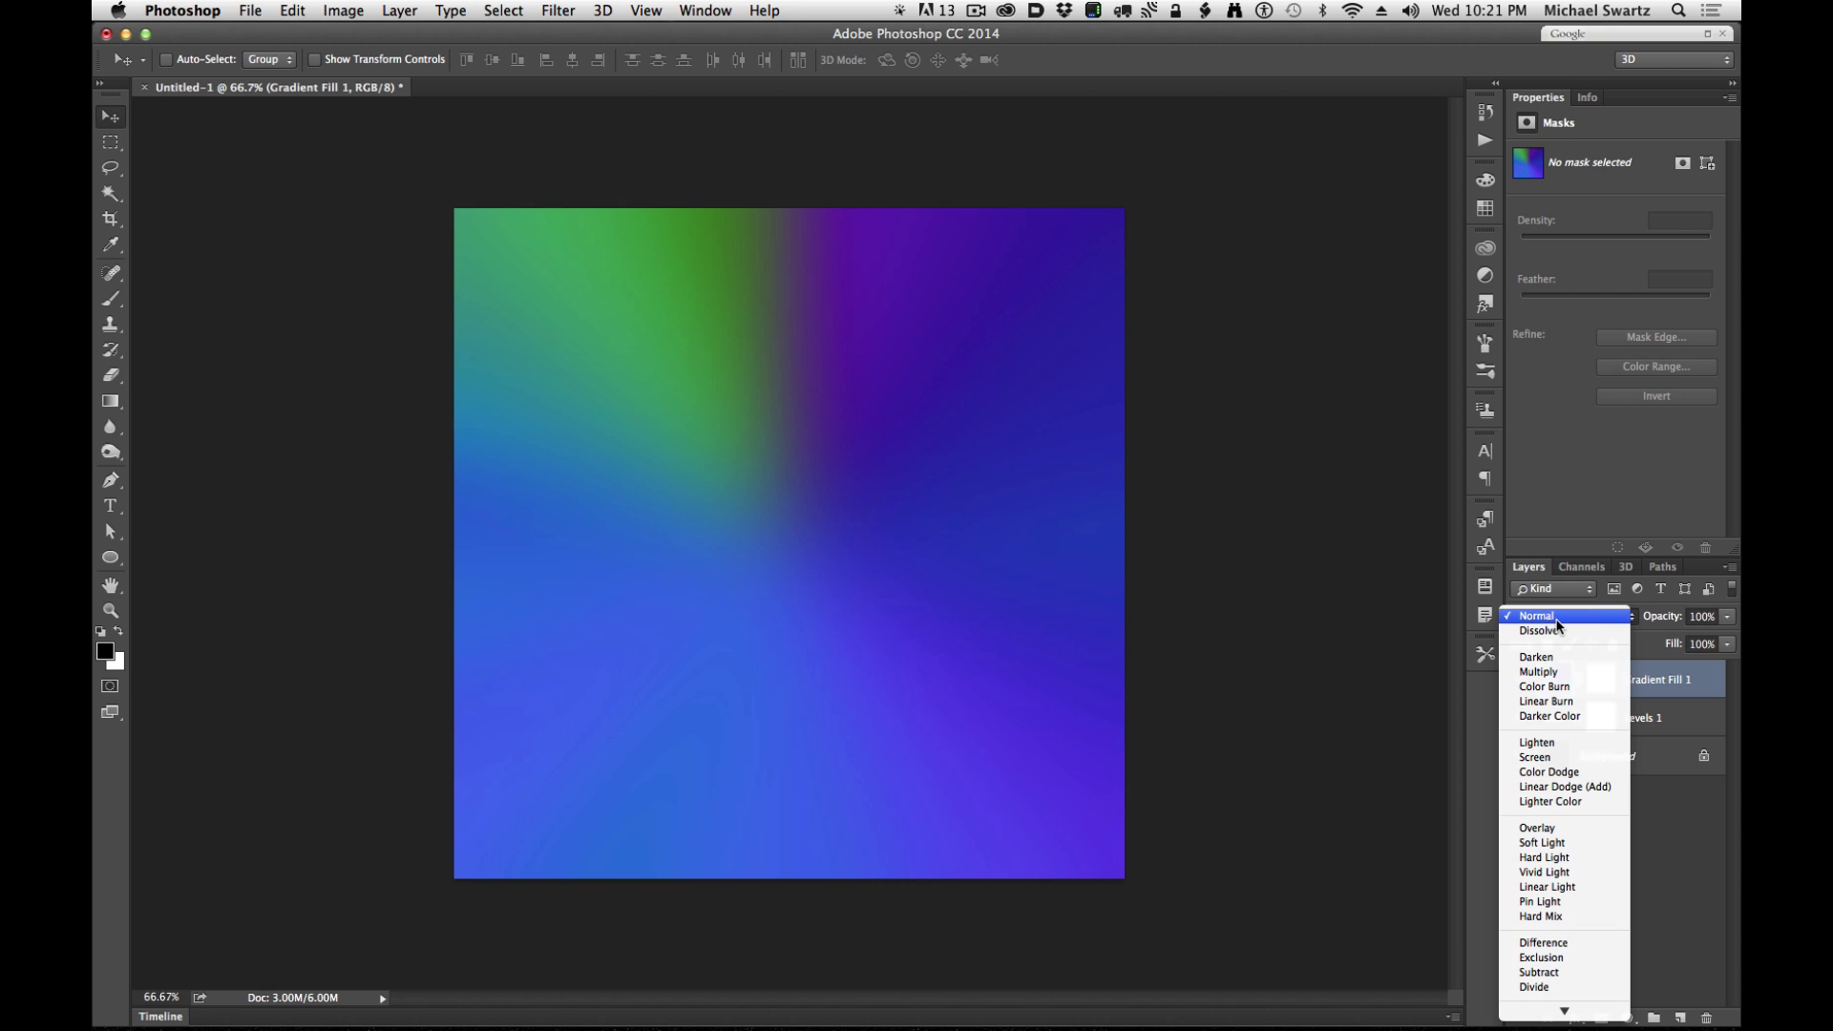
click(1547, 687)
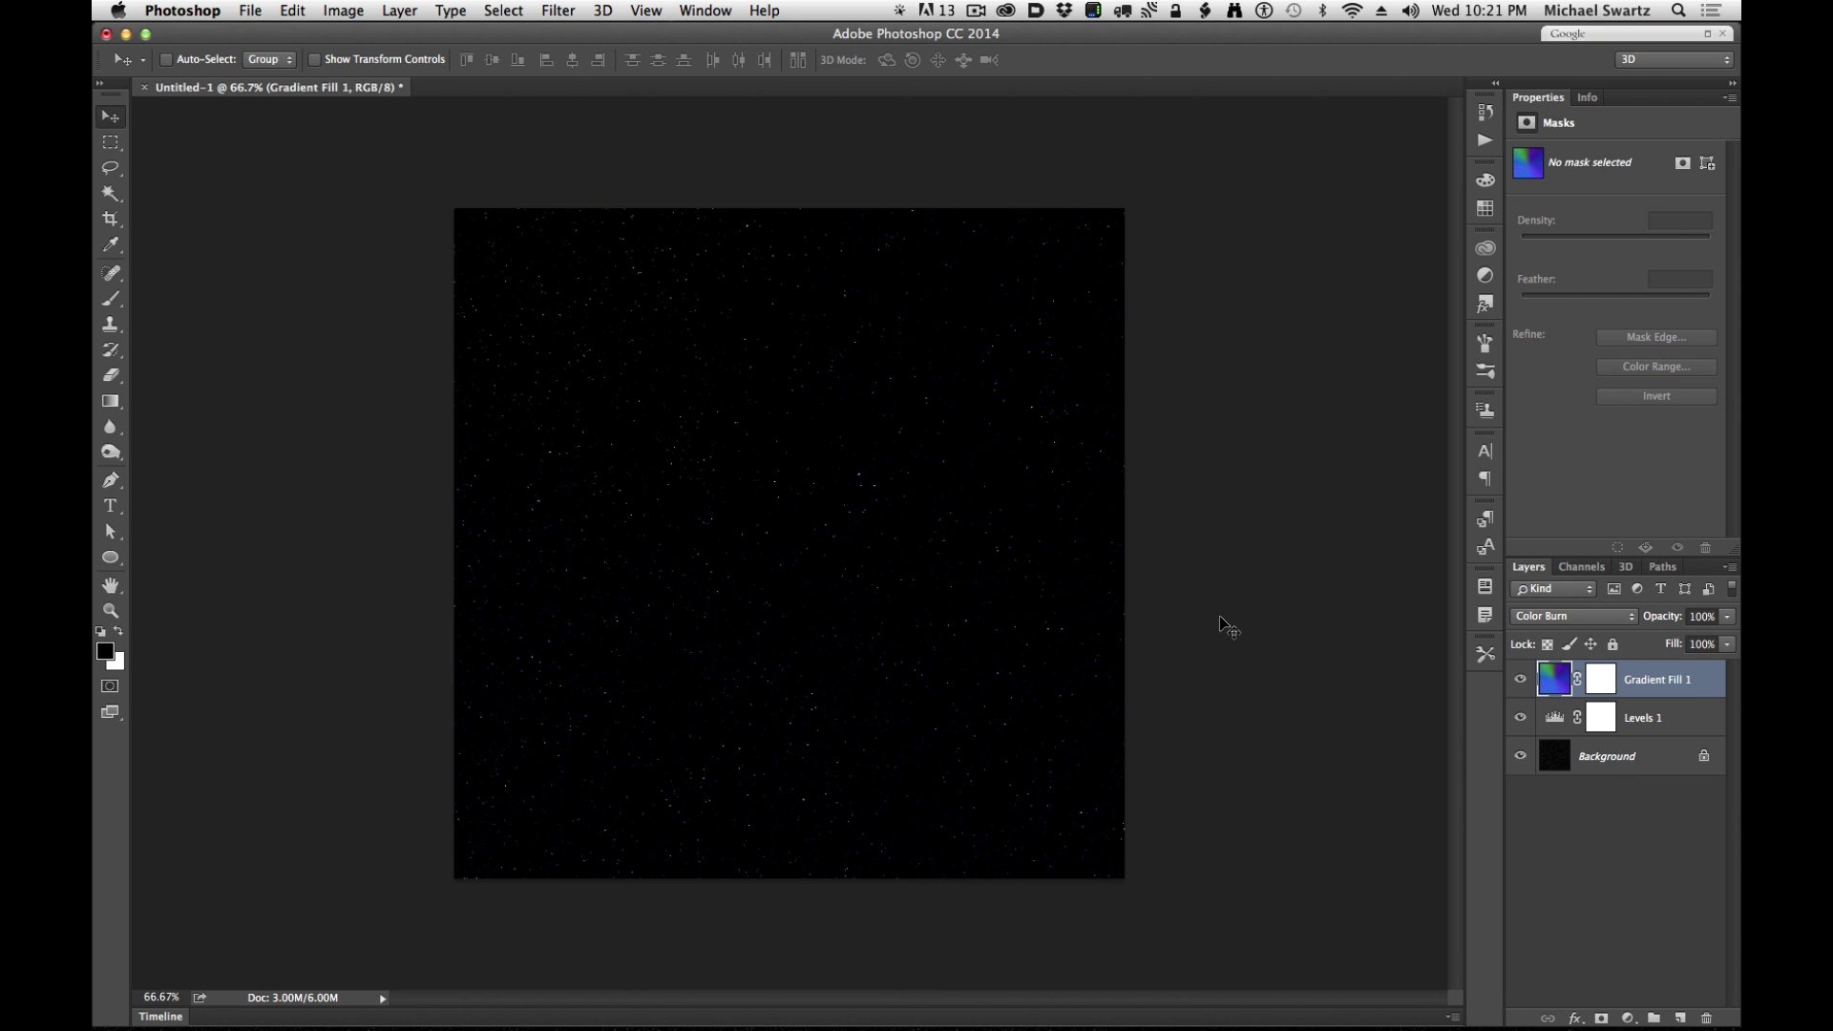
key(super+plus)
key(super+plus)
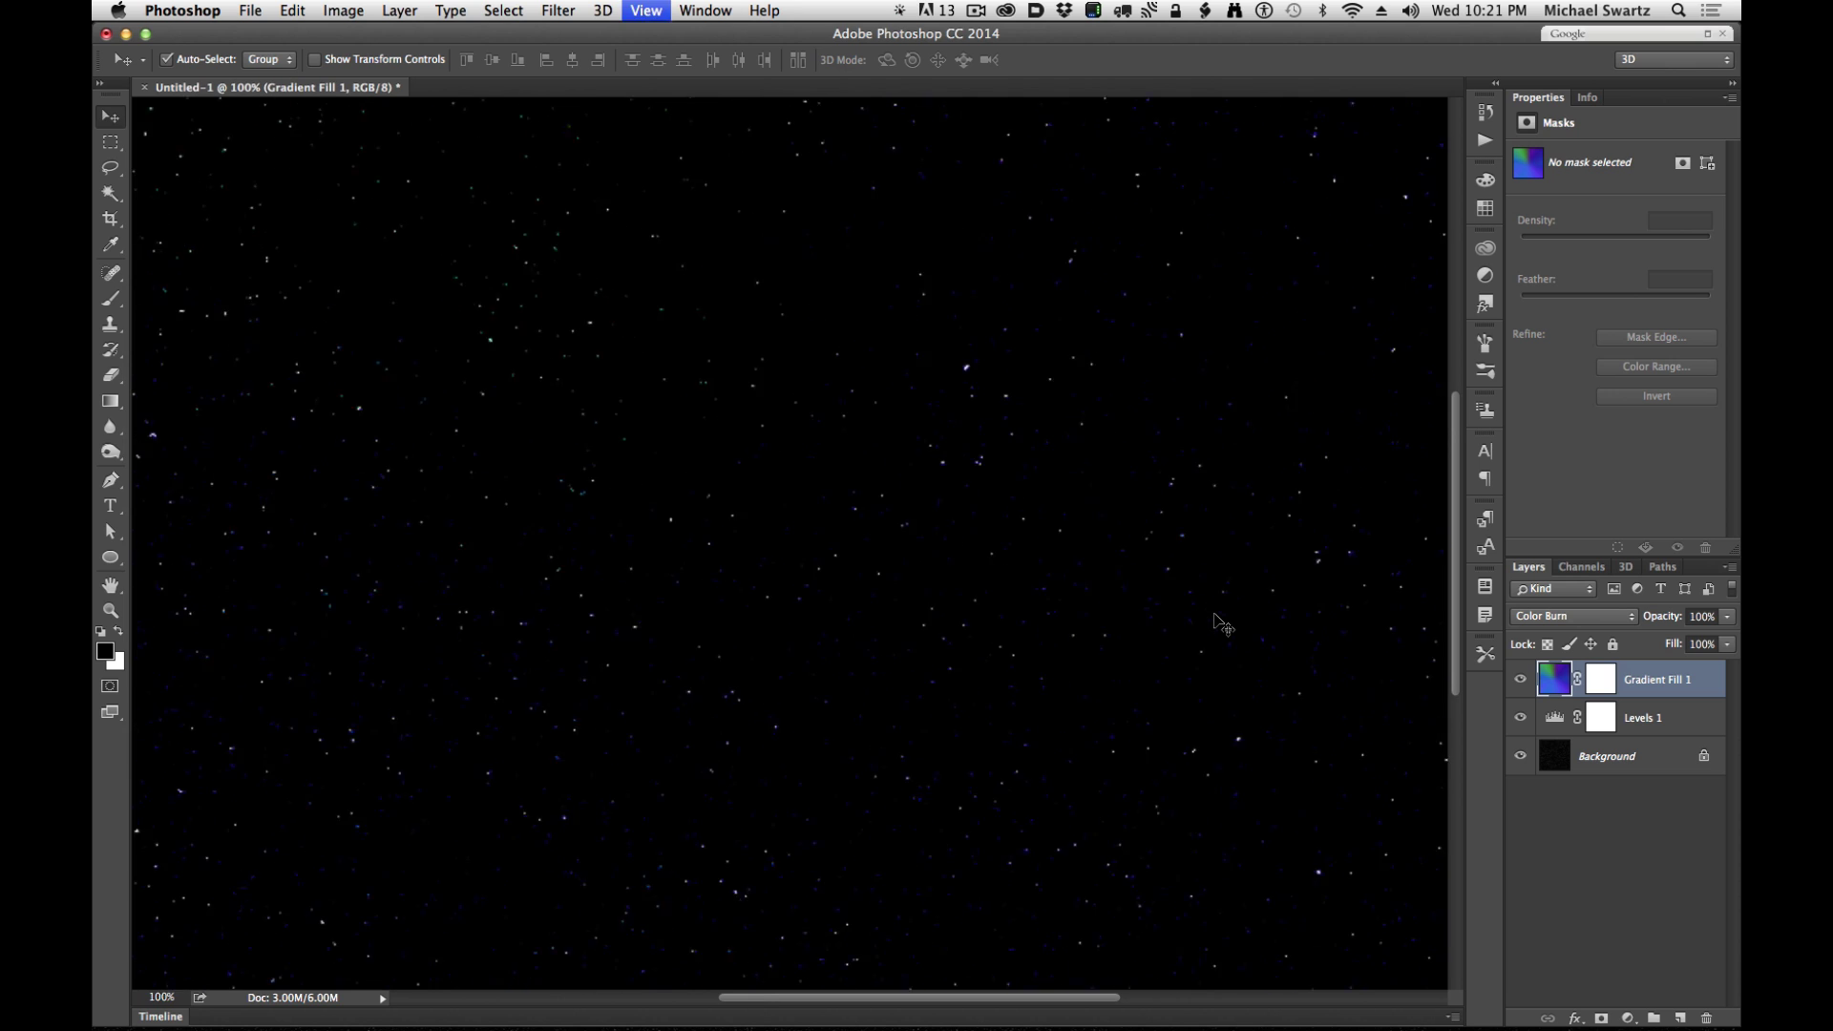
key(super+minus)
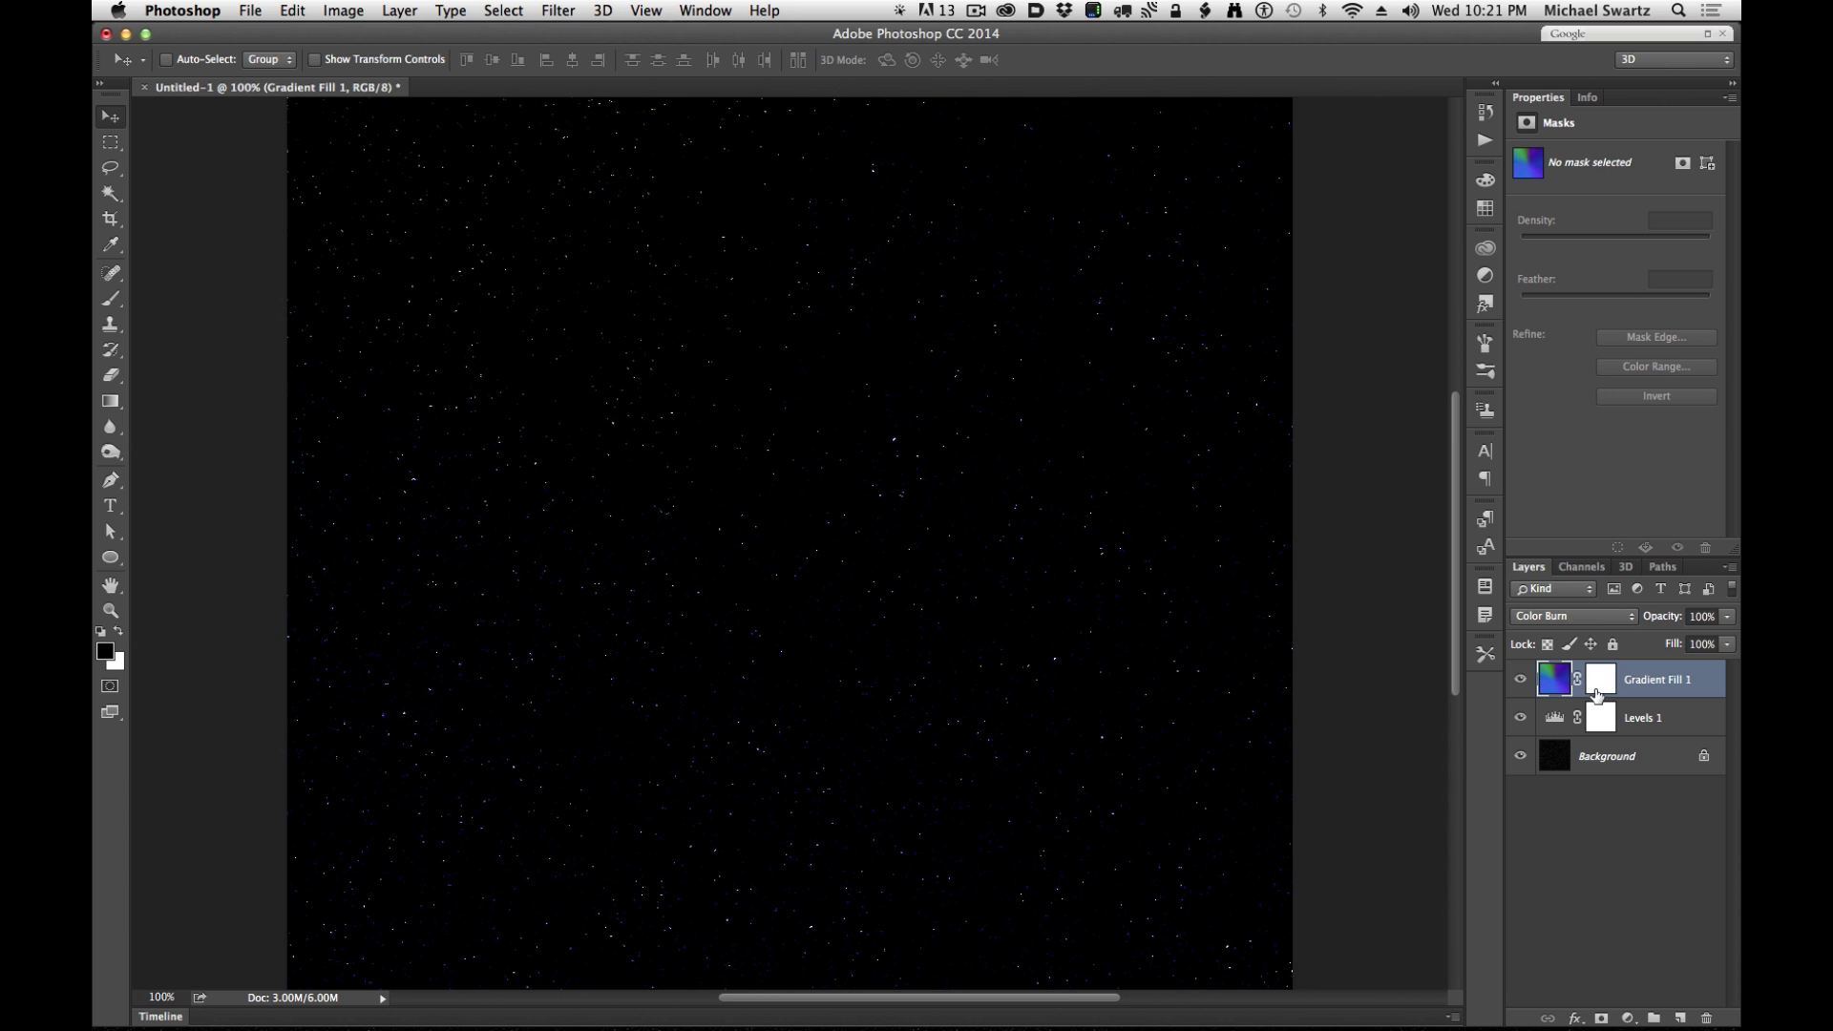
drag(1730, 626, 1678, 647)
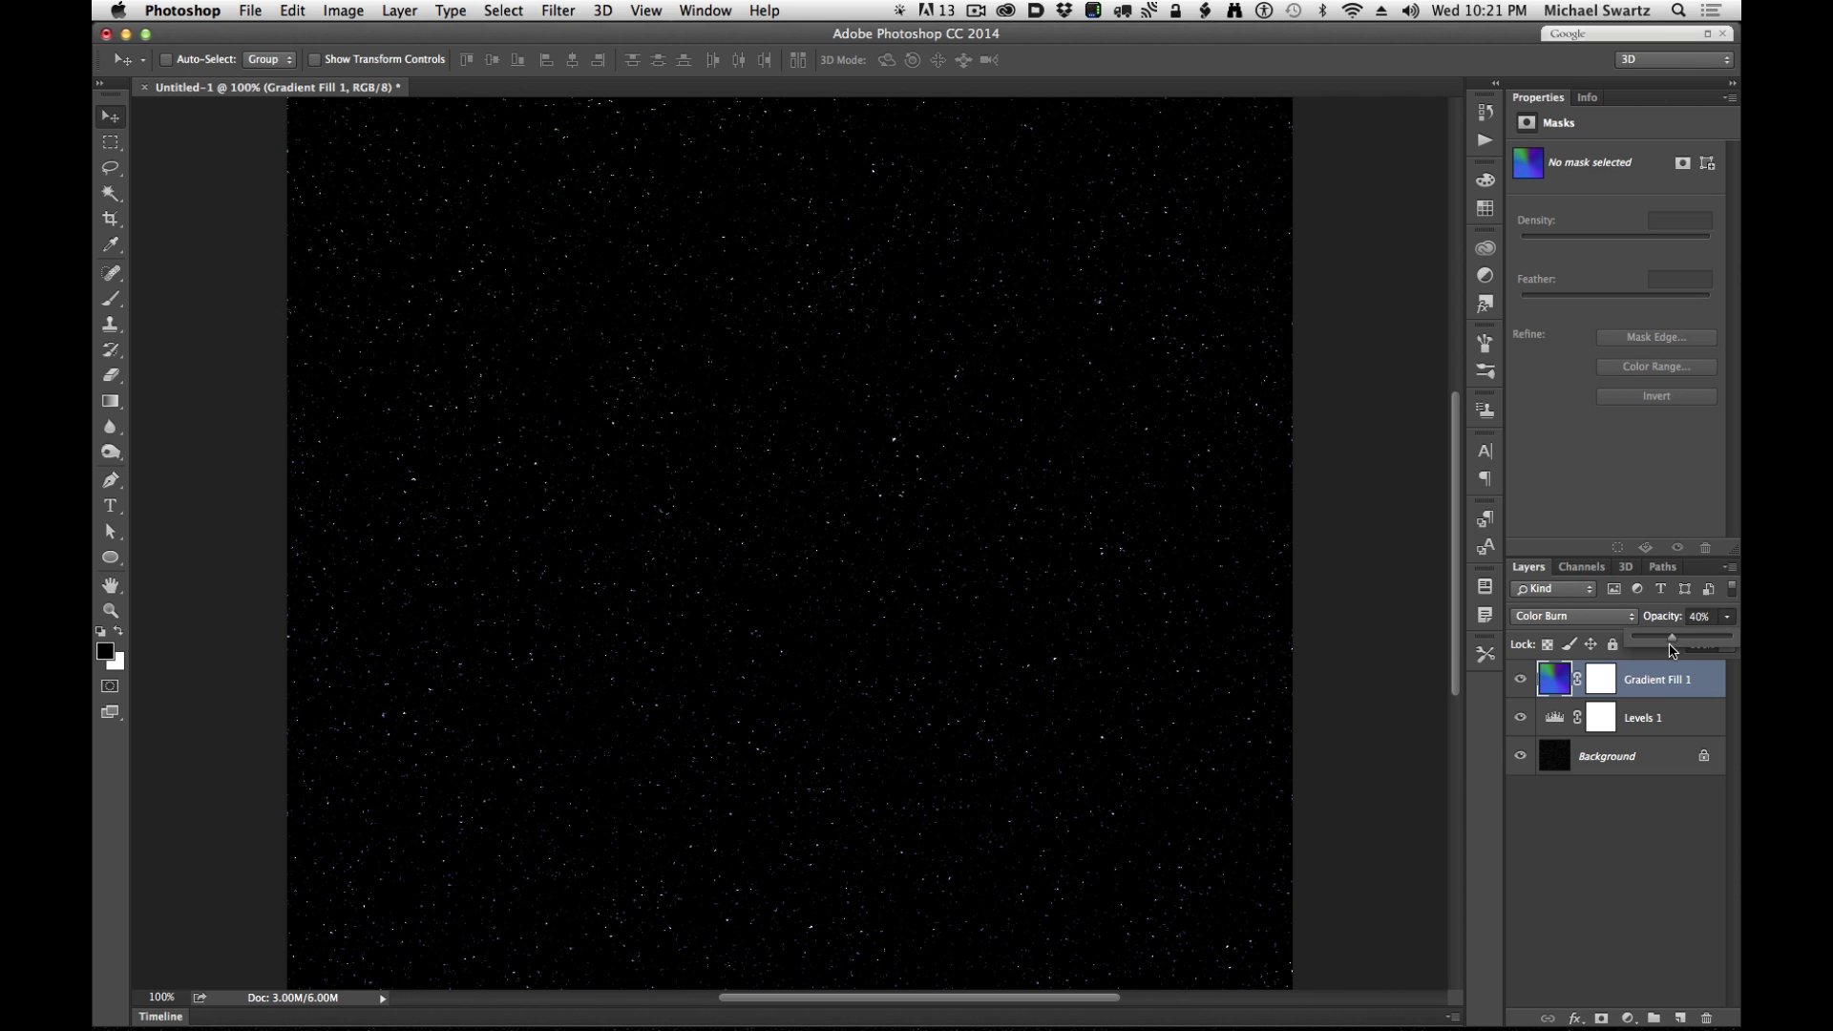
click(1651, 912)
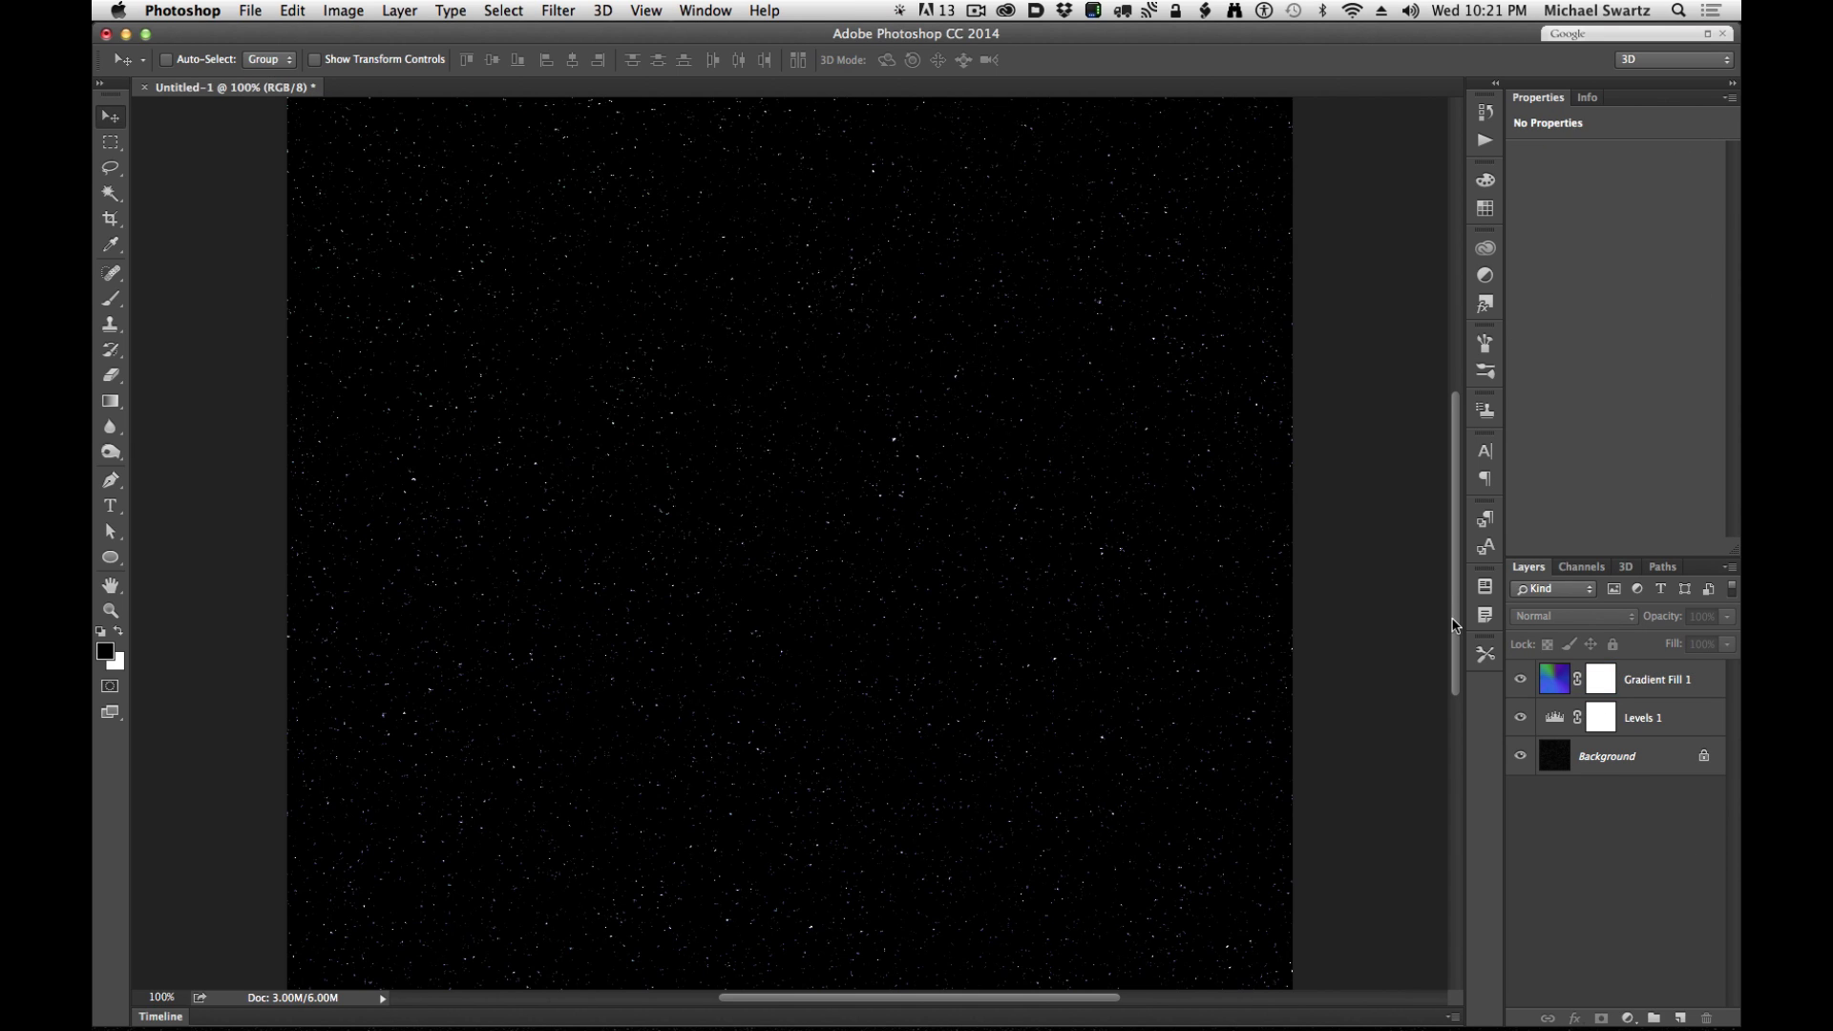
- Add Layer 1 above Gradient Fill 1 and fill it with solid white
click(1551, 682)
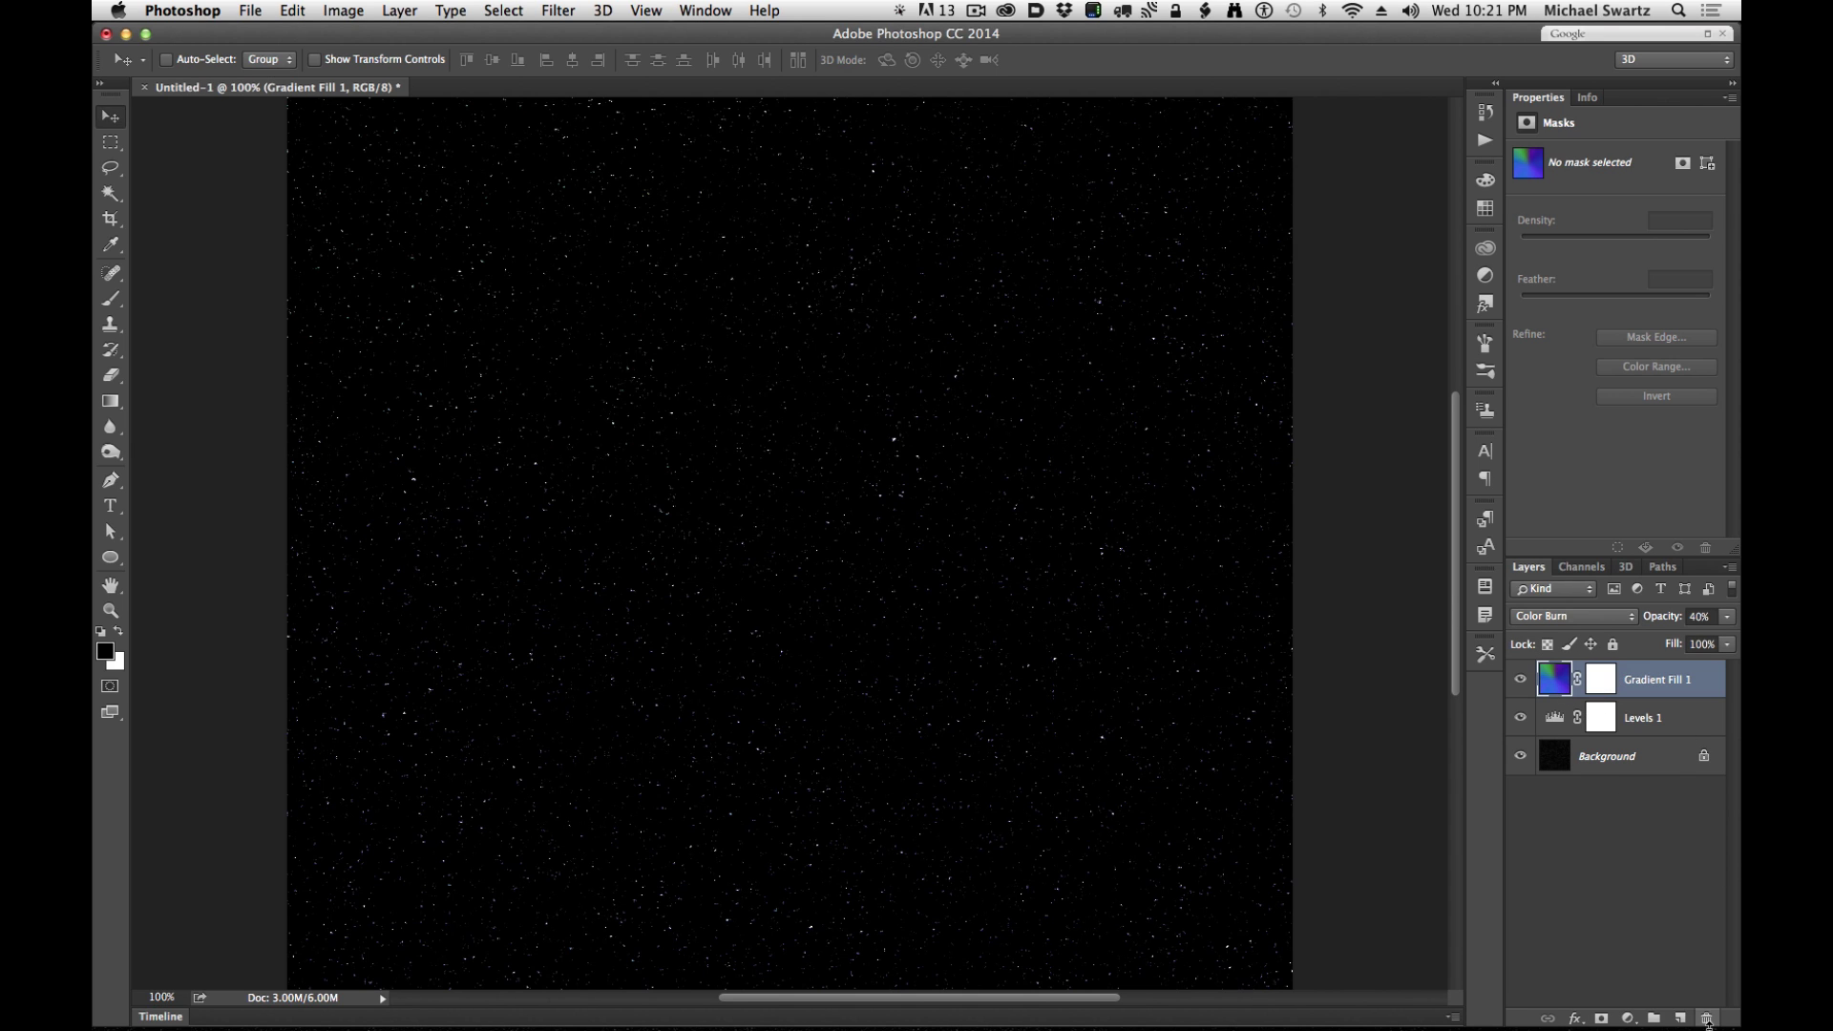
click(1681, 1017)
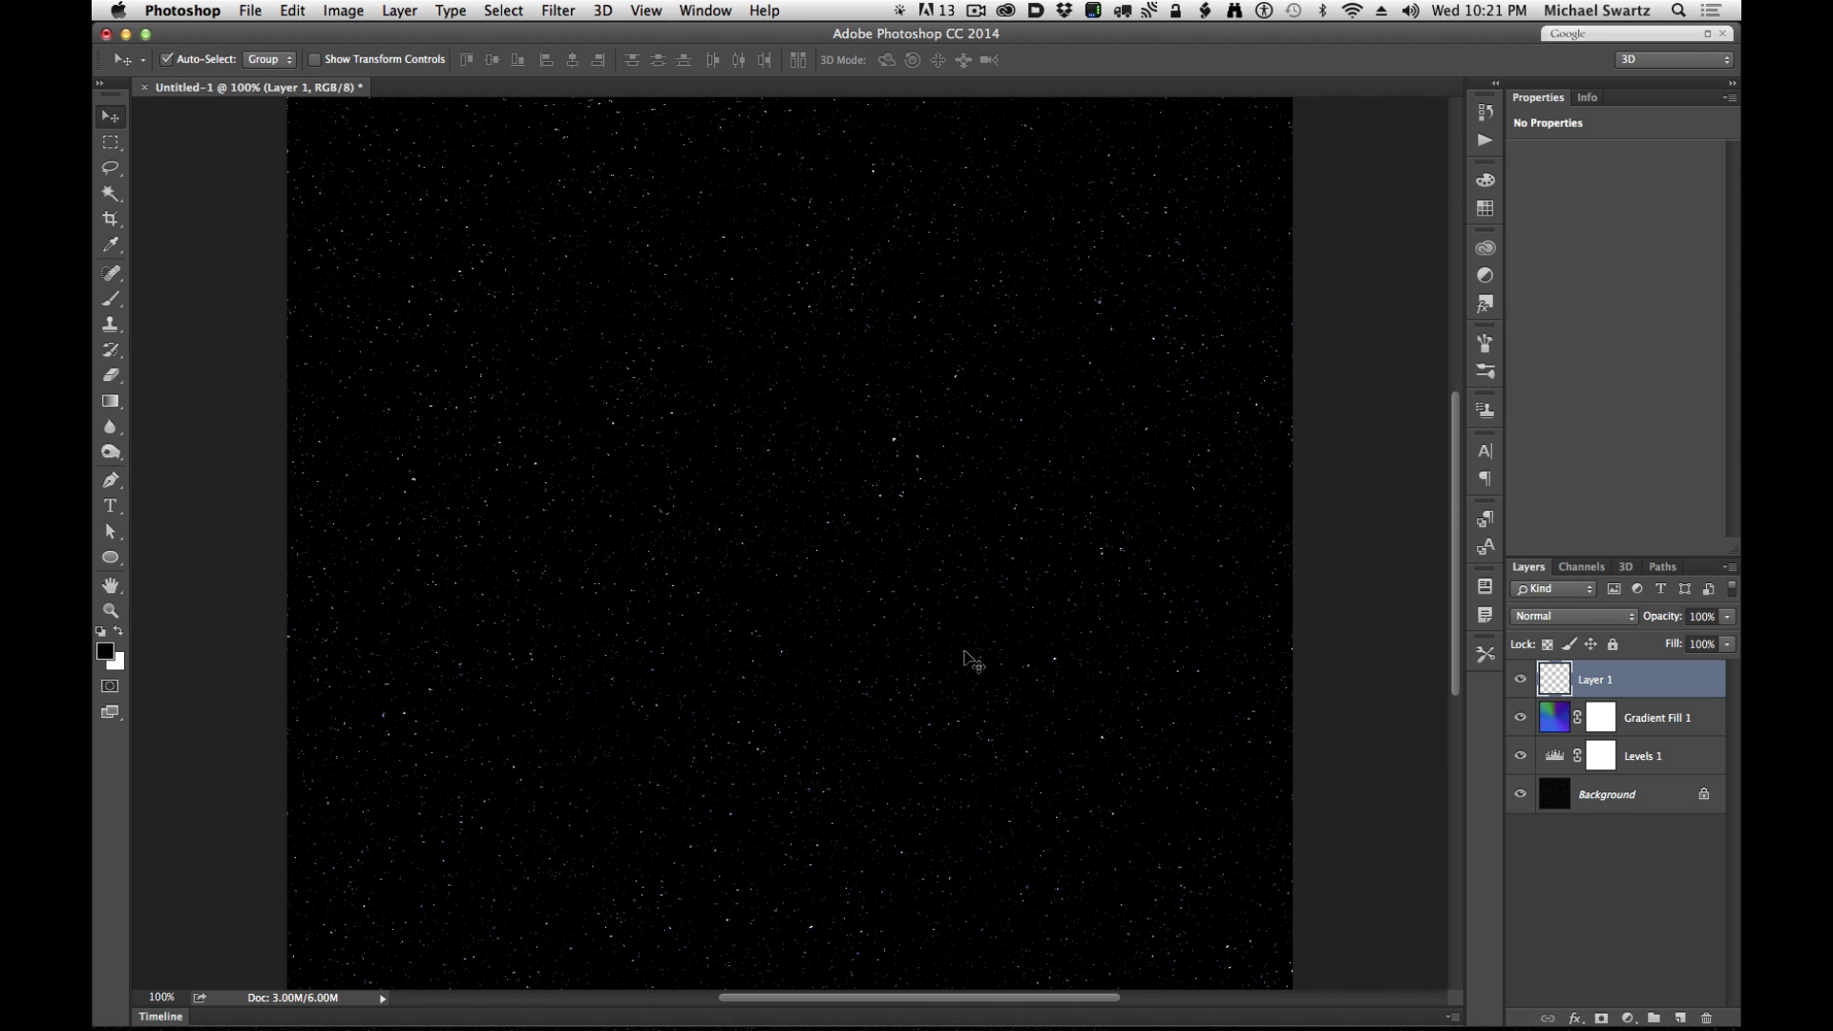
key(super+BackSpace)
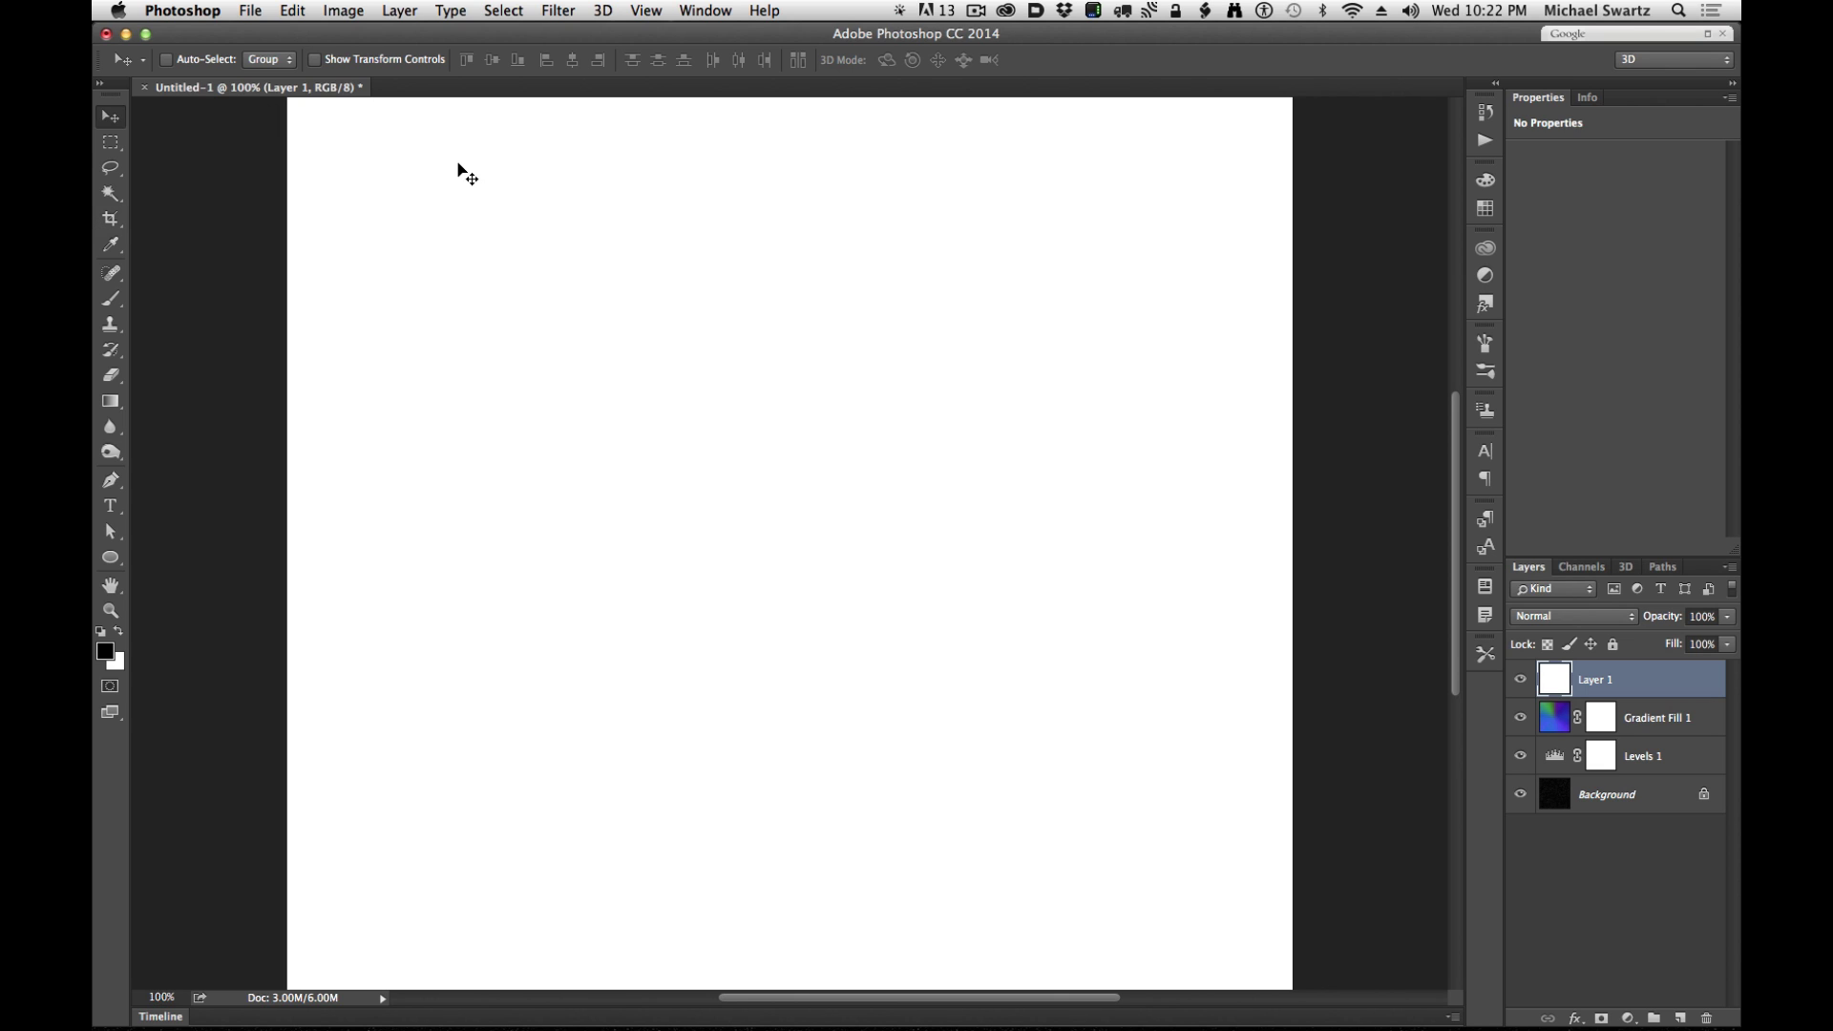
click(111, 298)
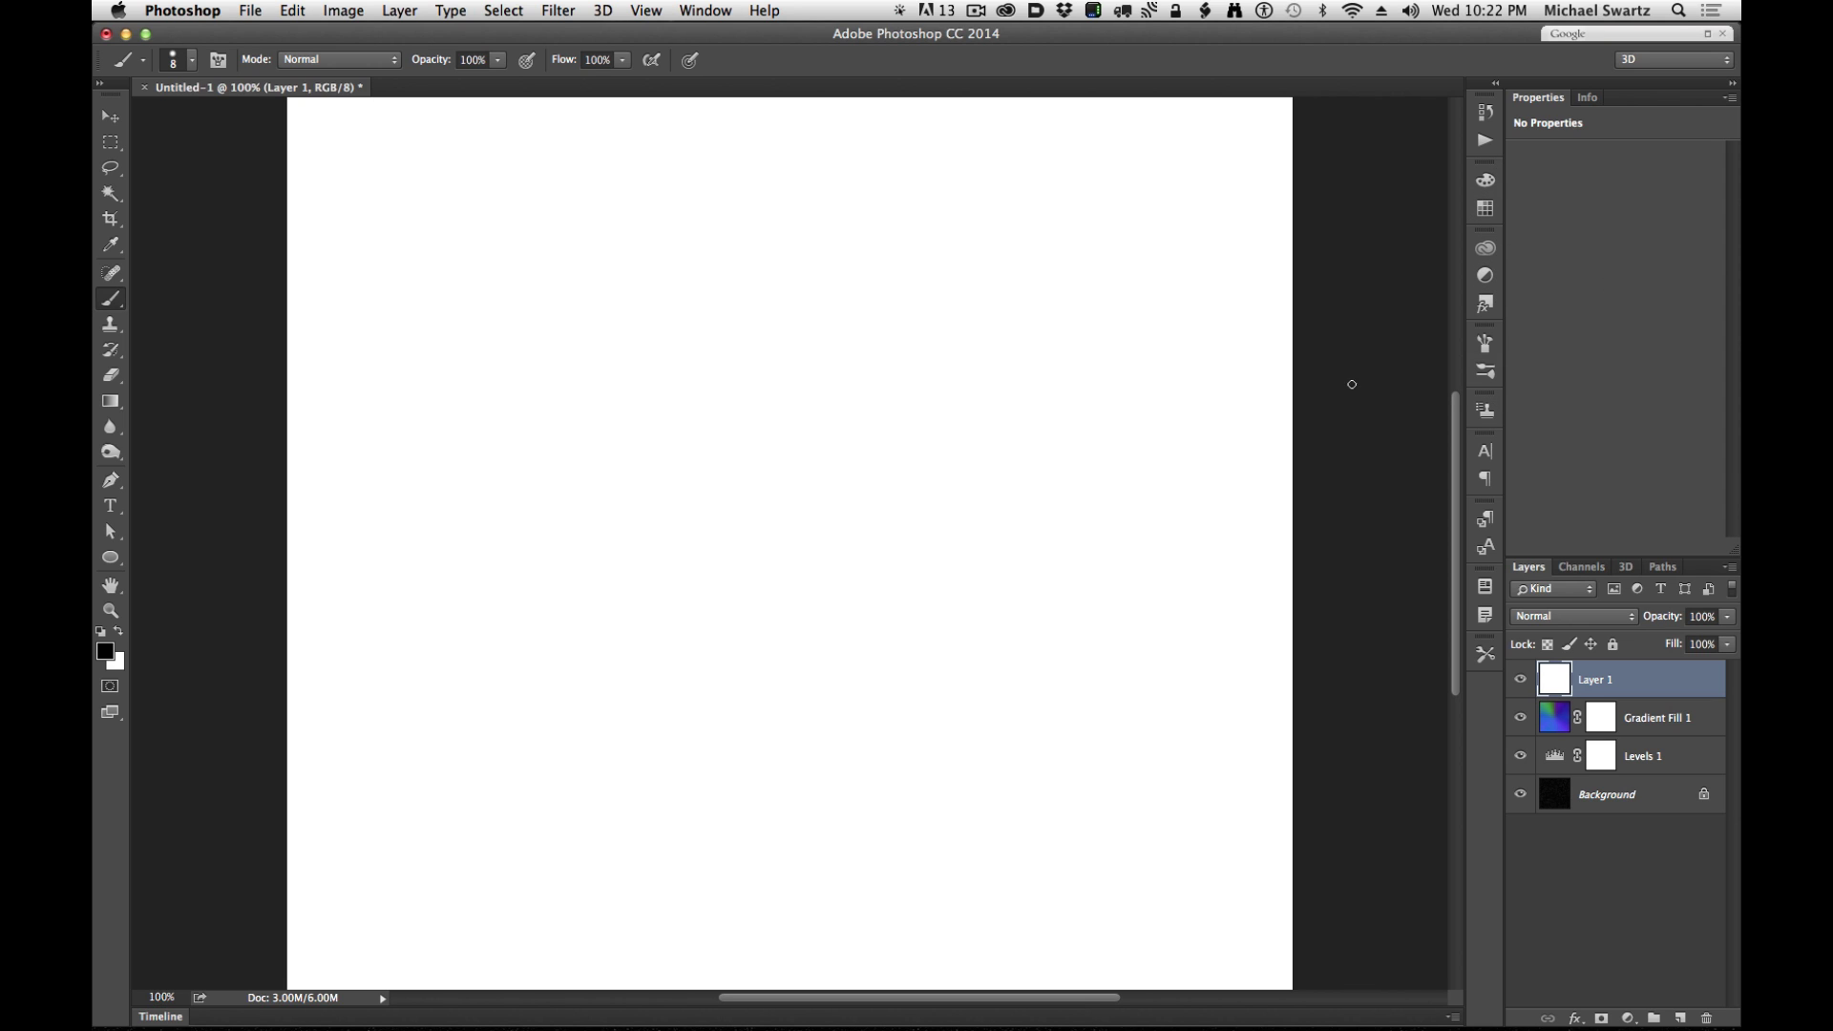
- Paint scattered black dots of varying sizes on Layer 1 with a small hard brush
right_click(624, 353)
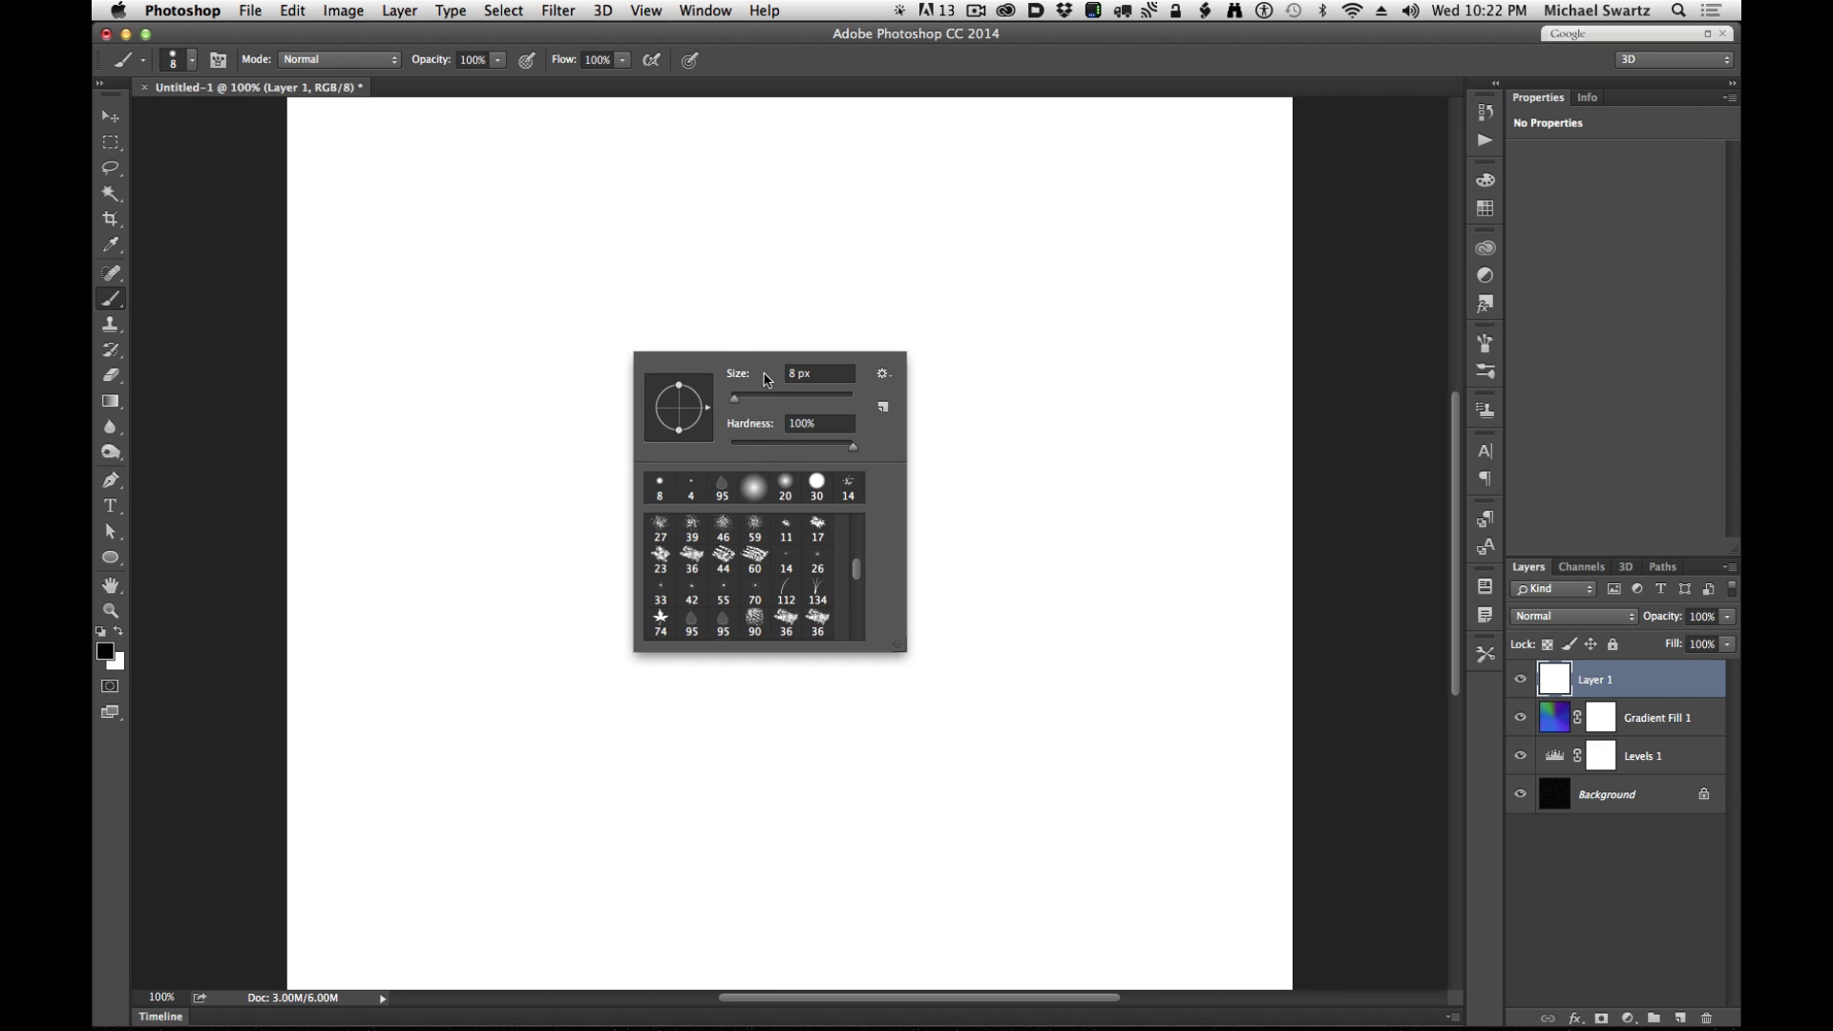
click(942, 295)
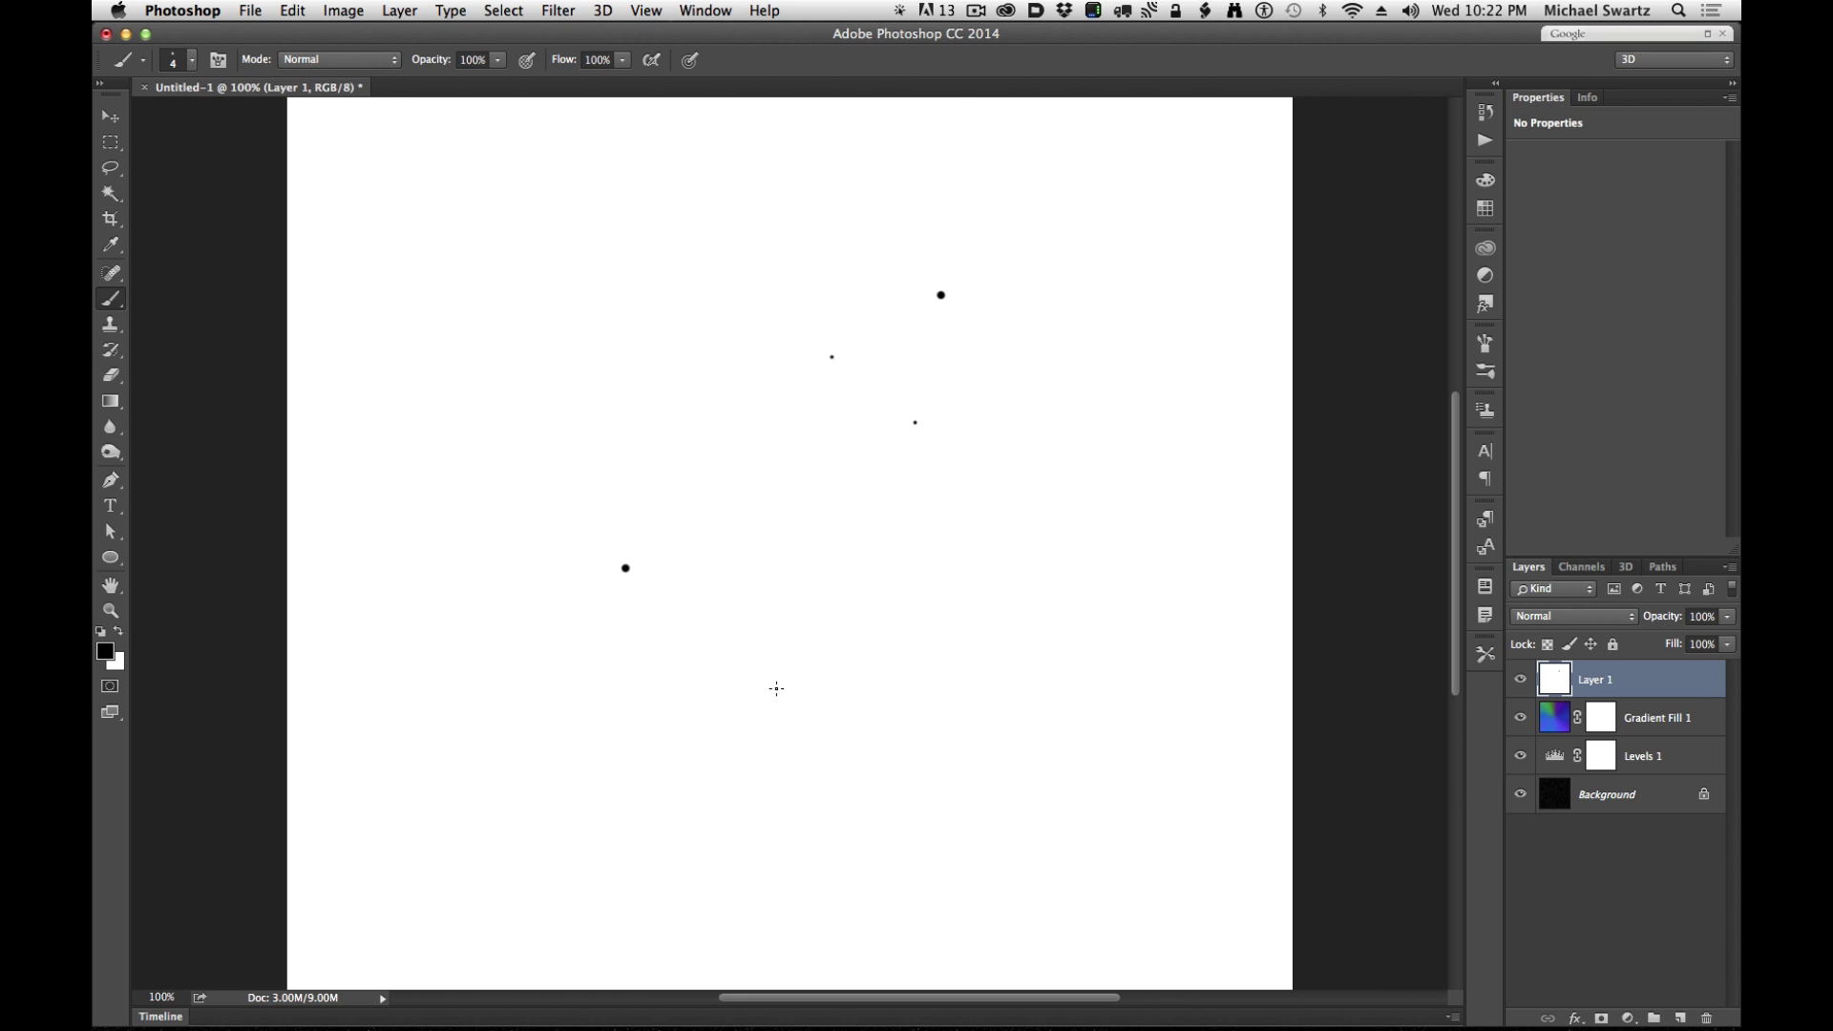
click(792, 535)
click(604, 372)
key(bracketright)
key(bracketright)
key(bracketright)
- Select the painted dots, save them as brush preset 'Stars 01', then deselect
key(m)
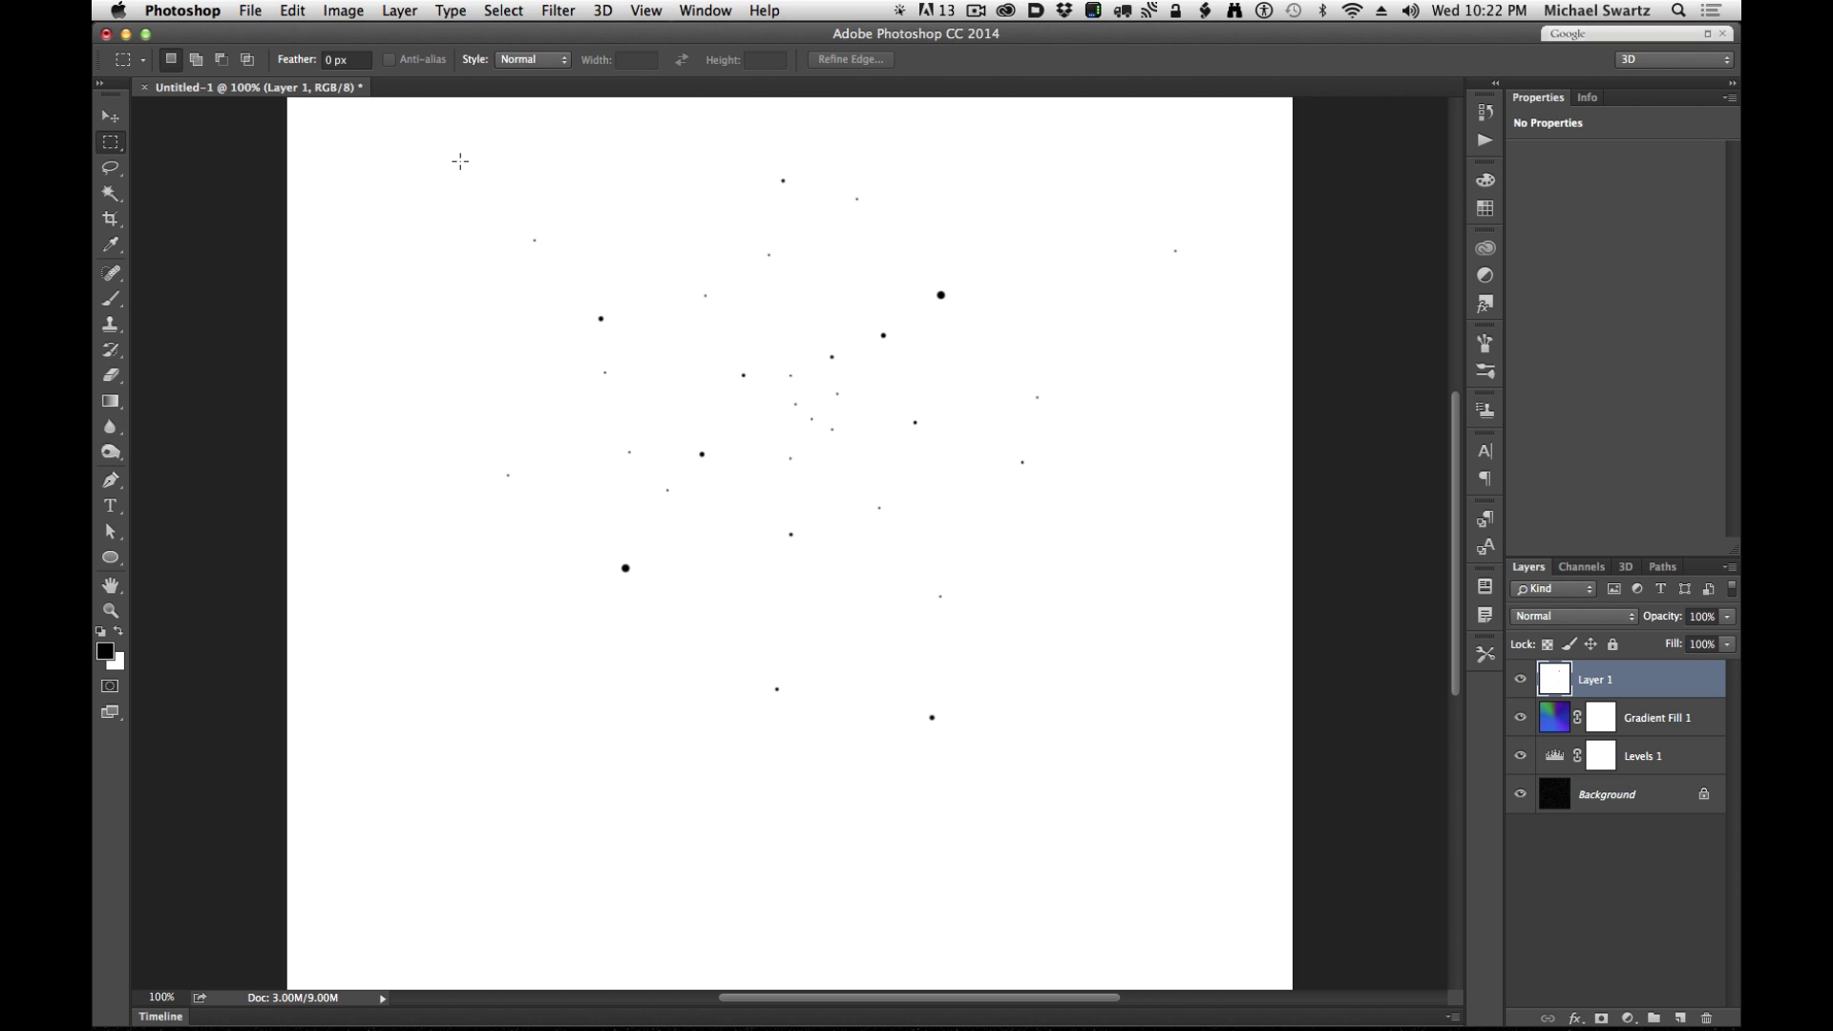
drag(480, 115, 1204, 781)
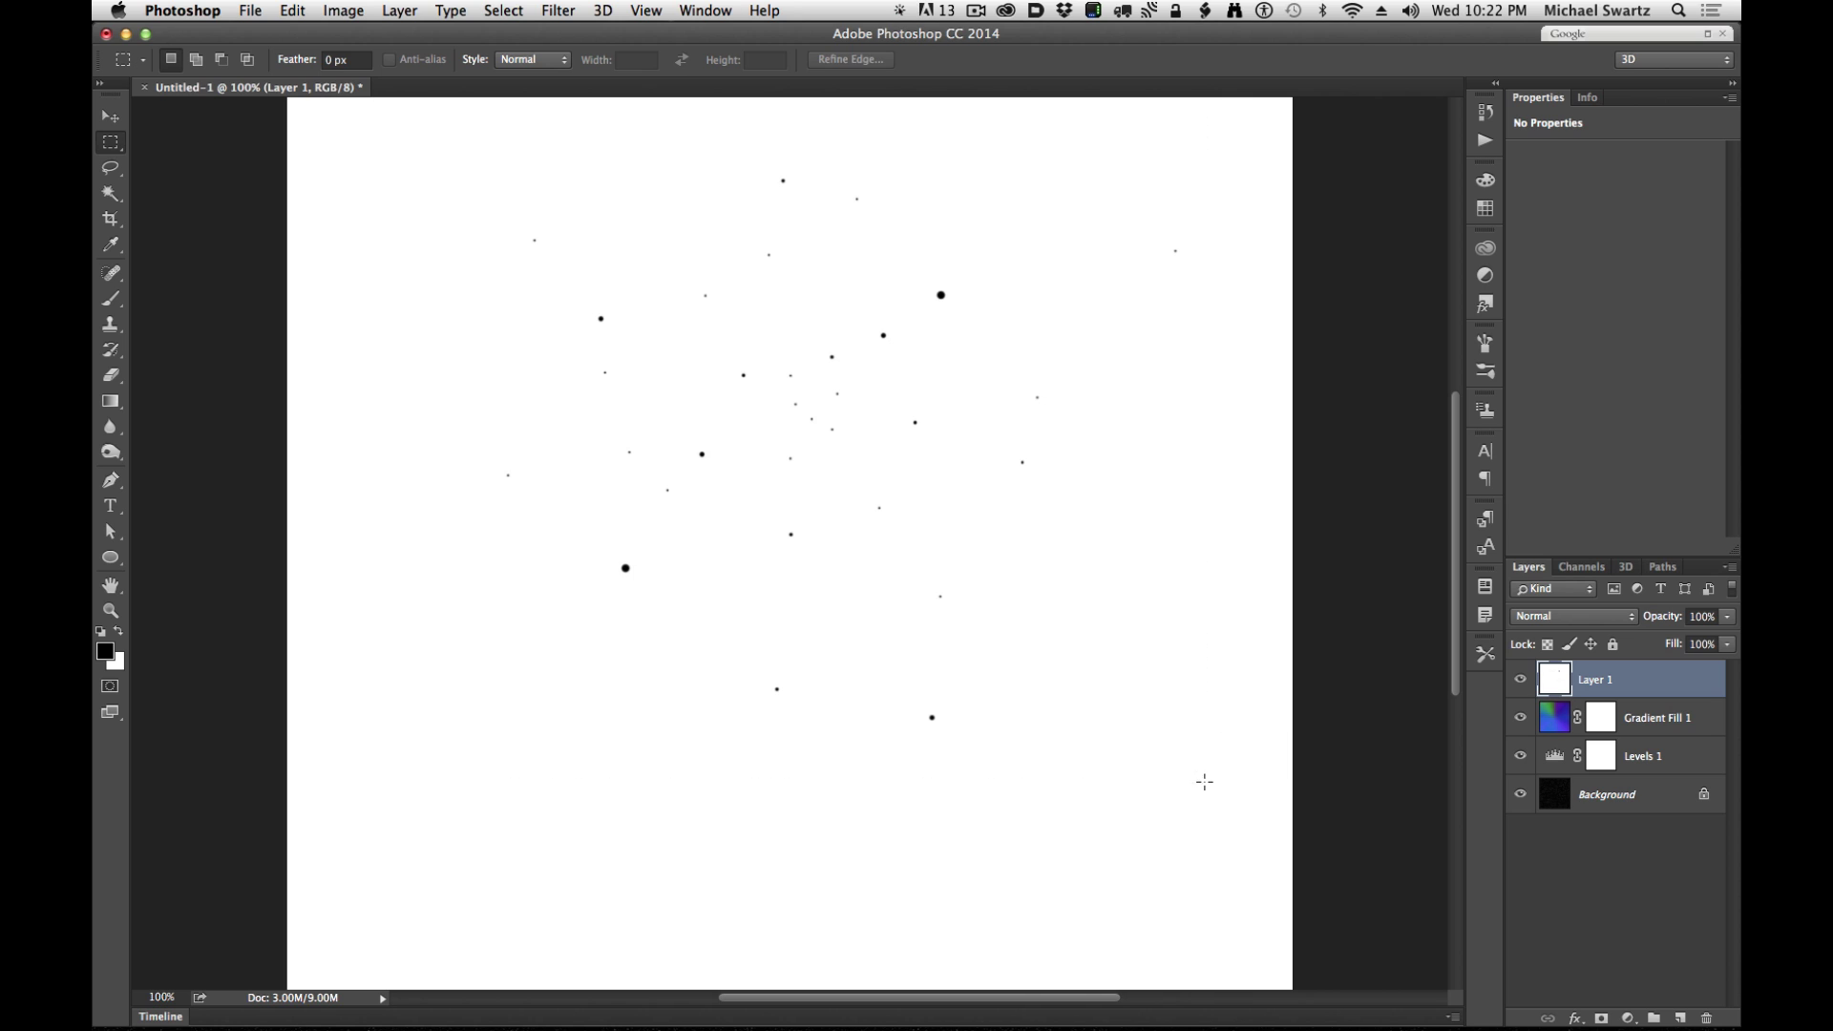
click(293, 10)
mouse_move(426, 435)
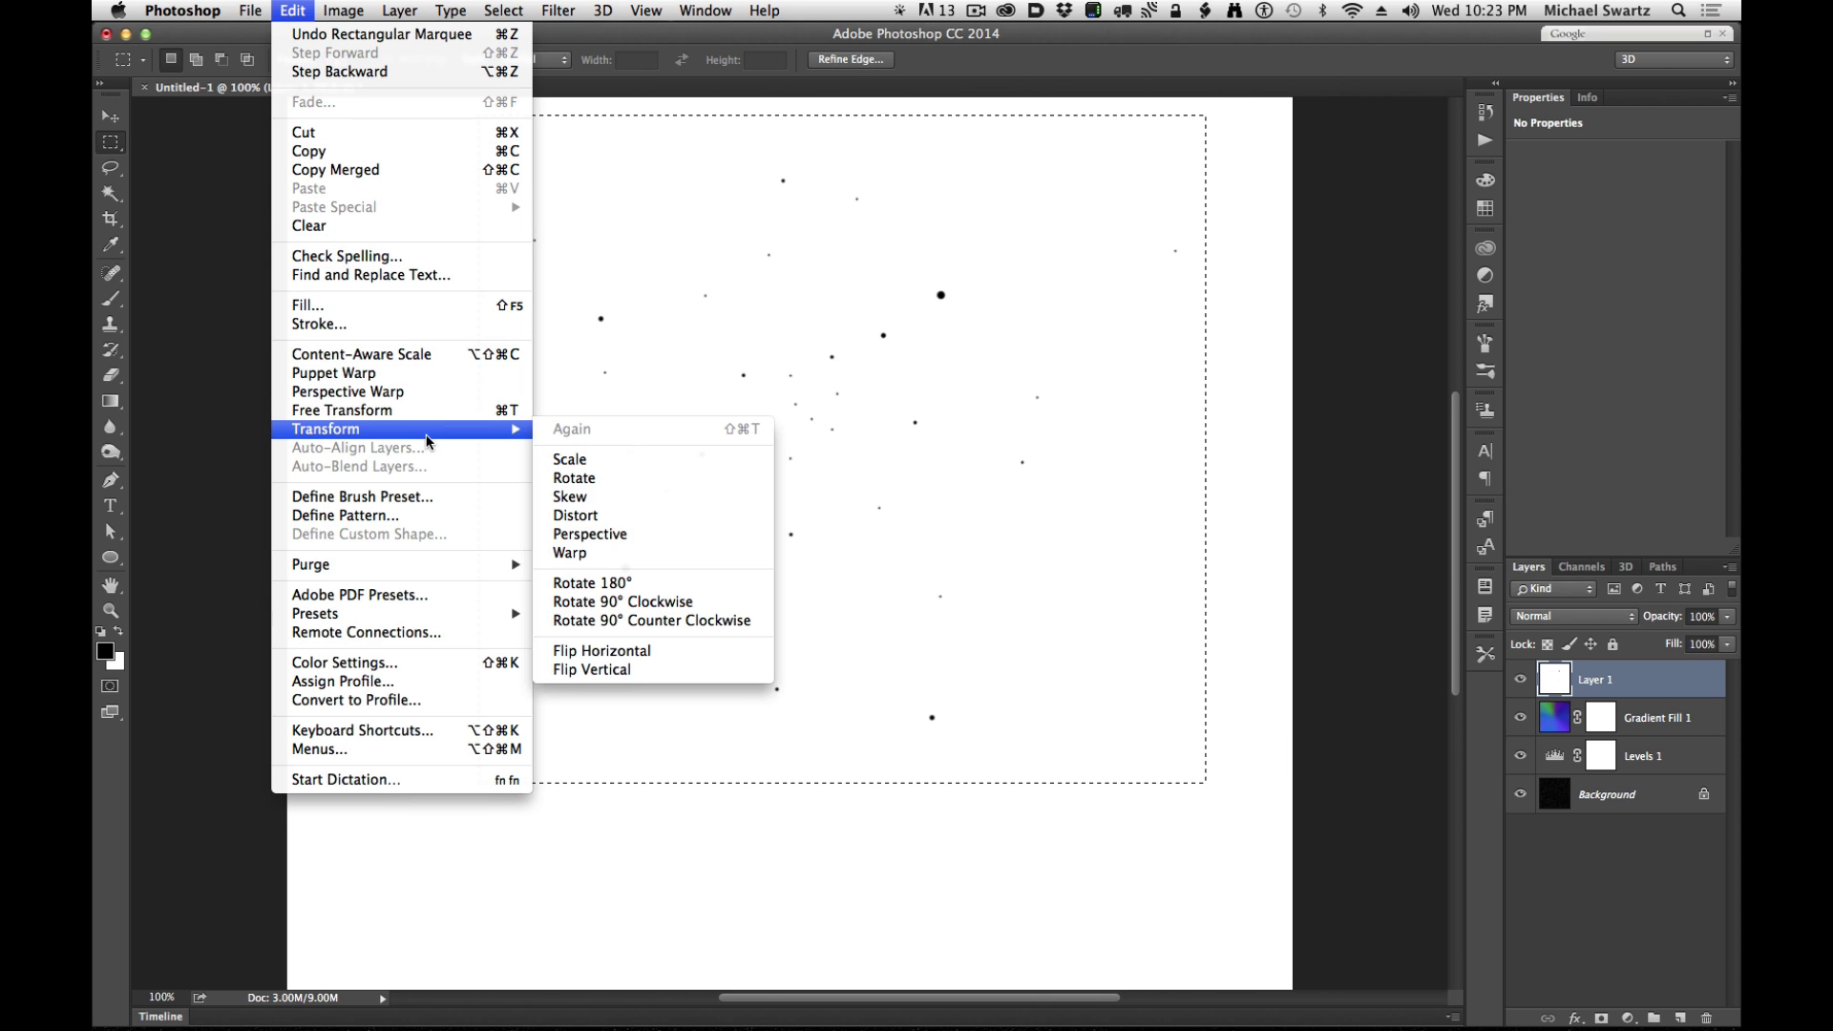
click(380, 497)
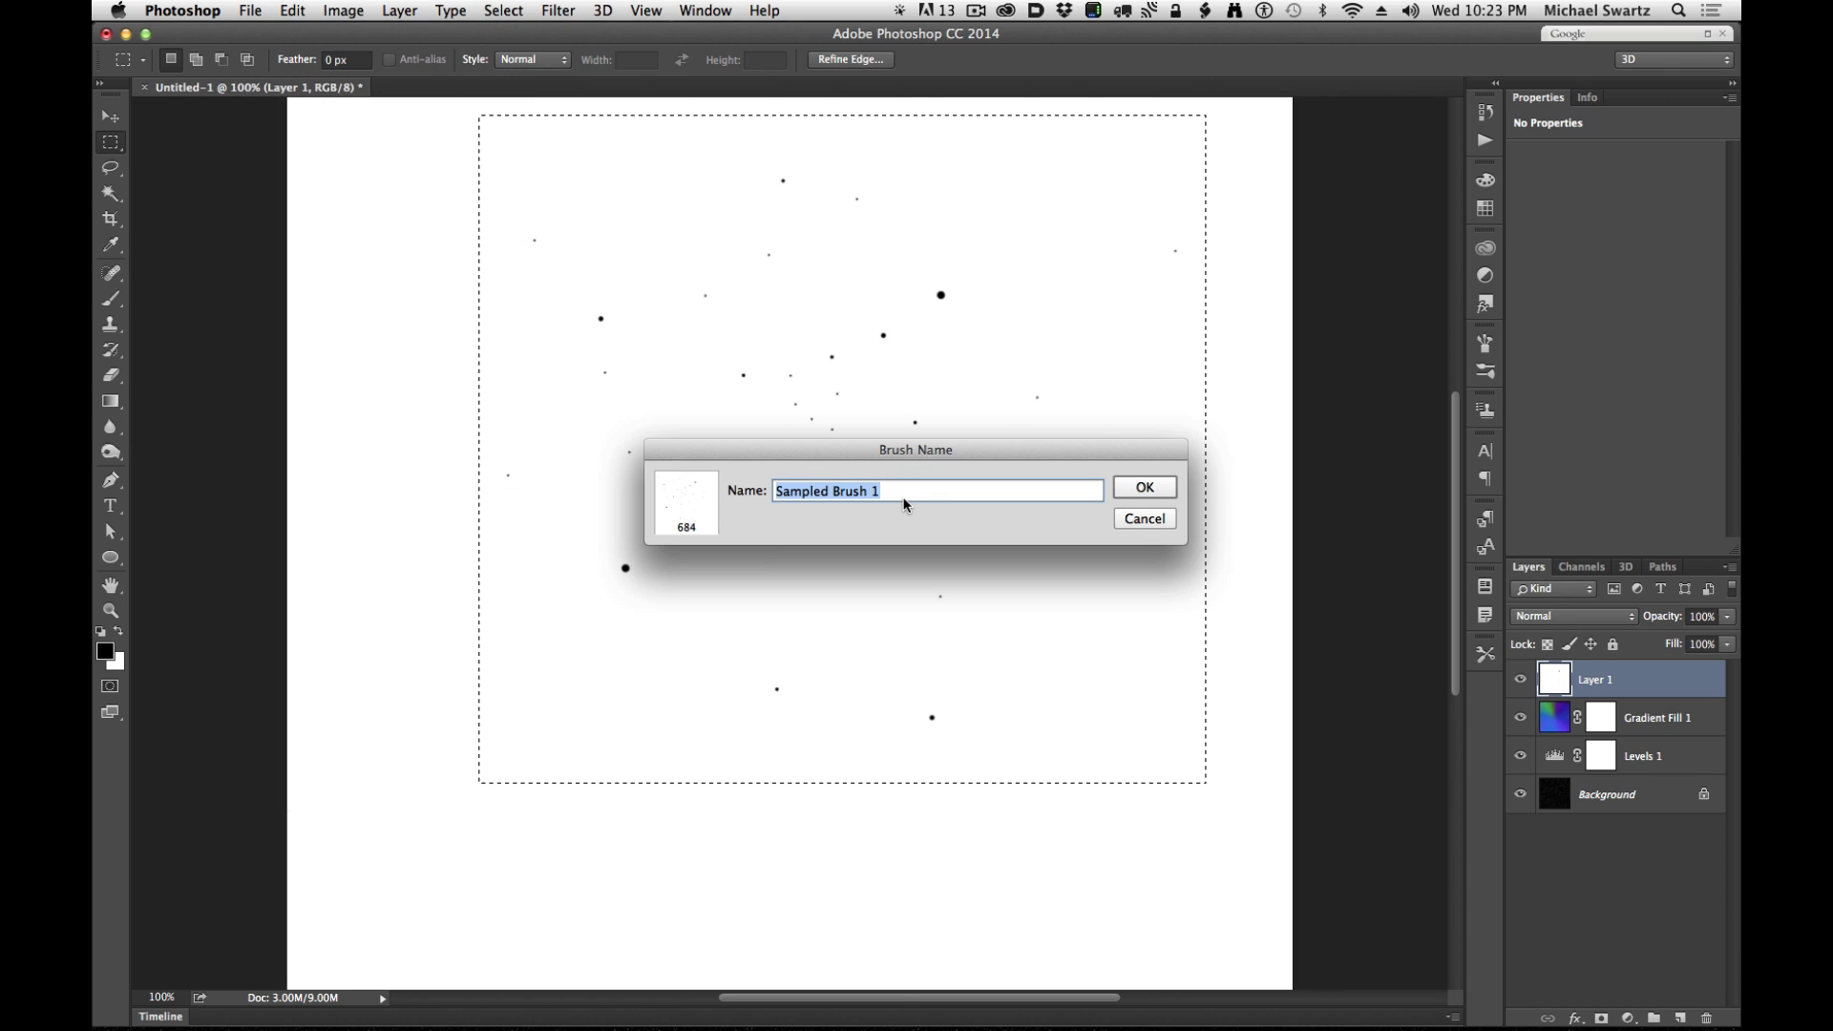
key(BackSpace)
text(Stars_)
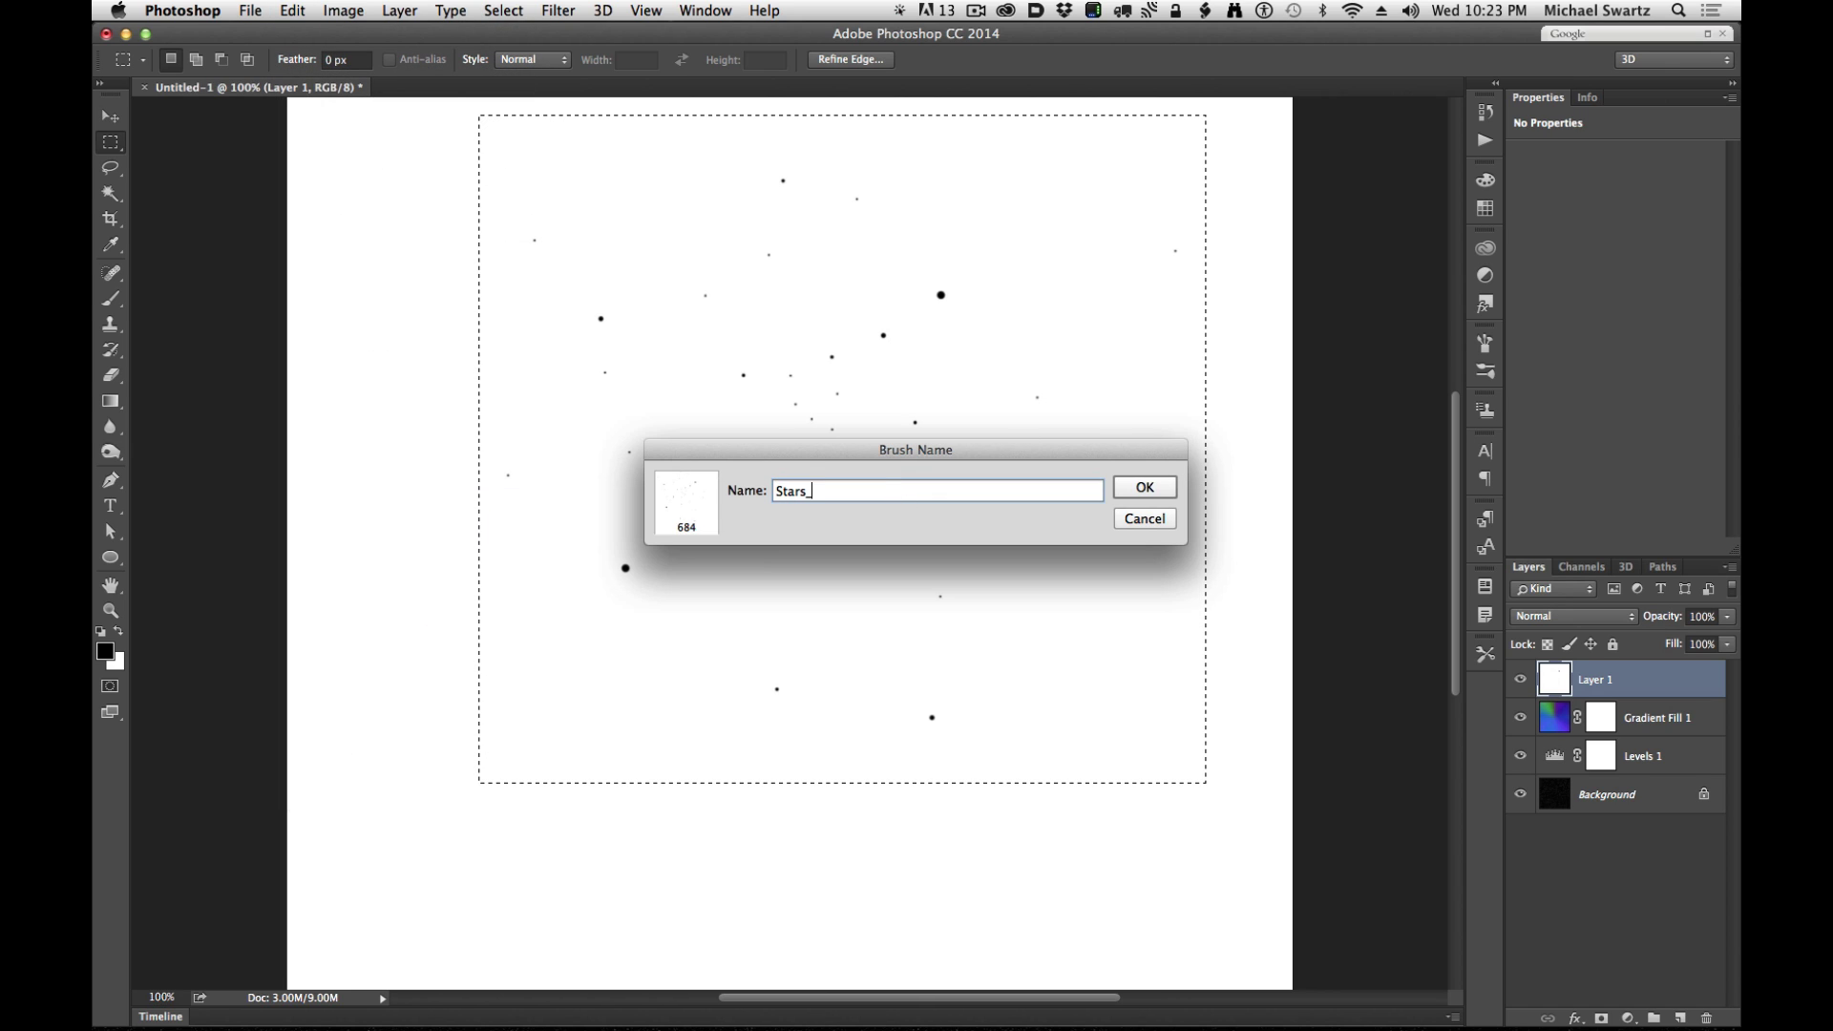
key(BackSpace)
text(01)
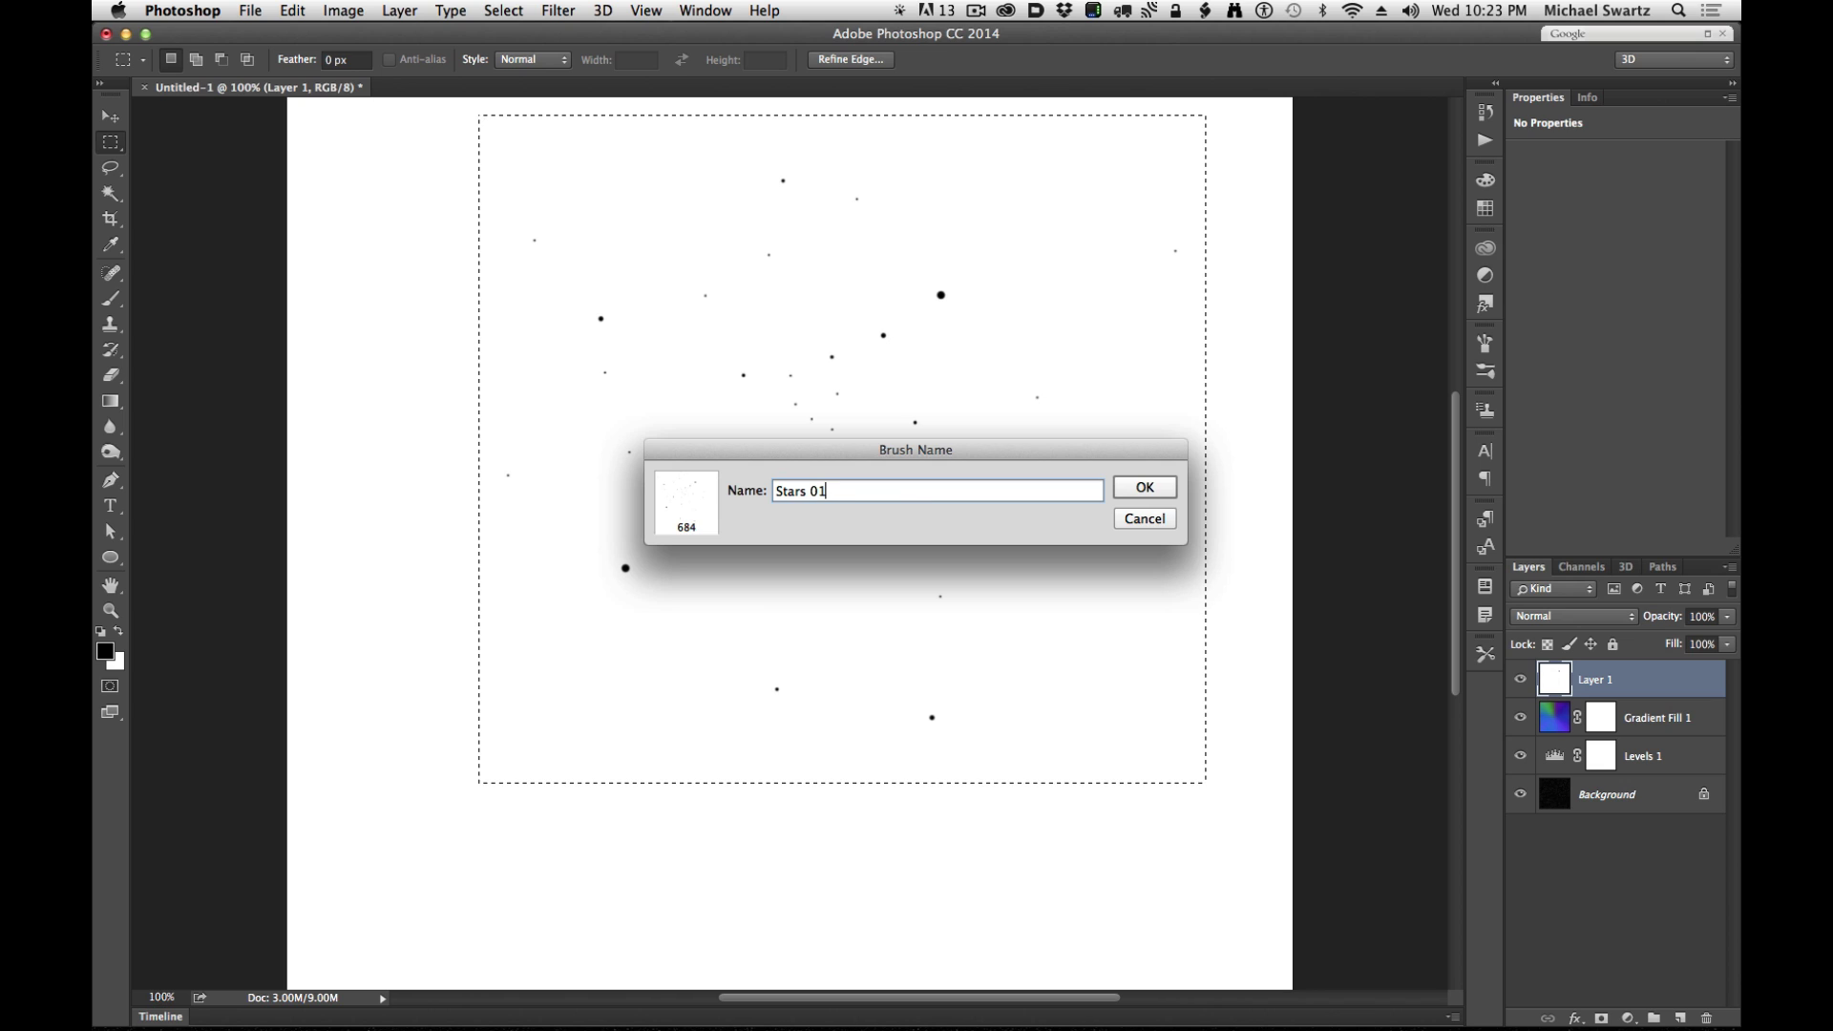
key(Return)
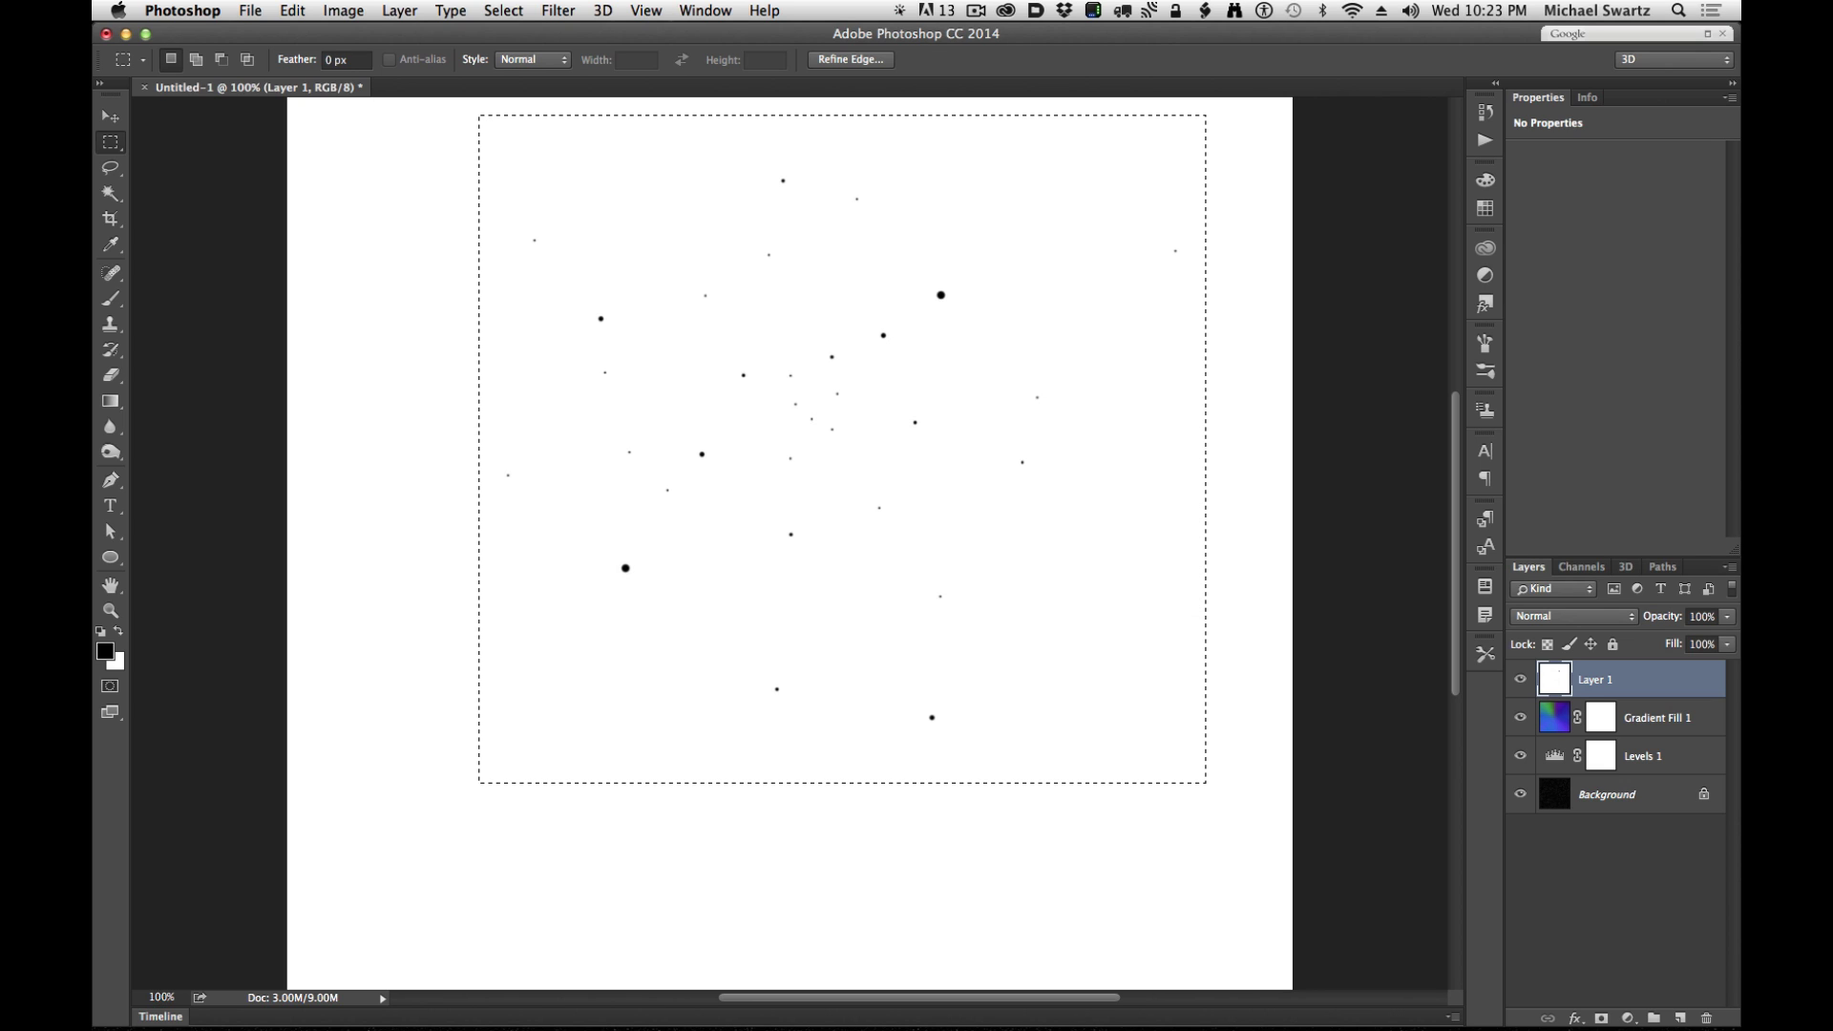
key(super+d)
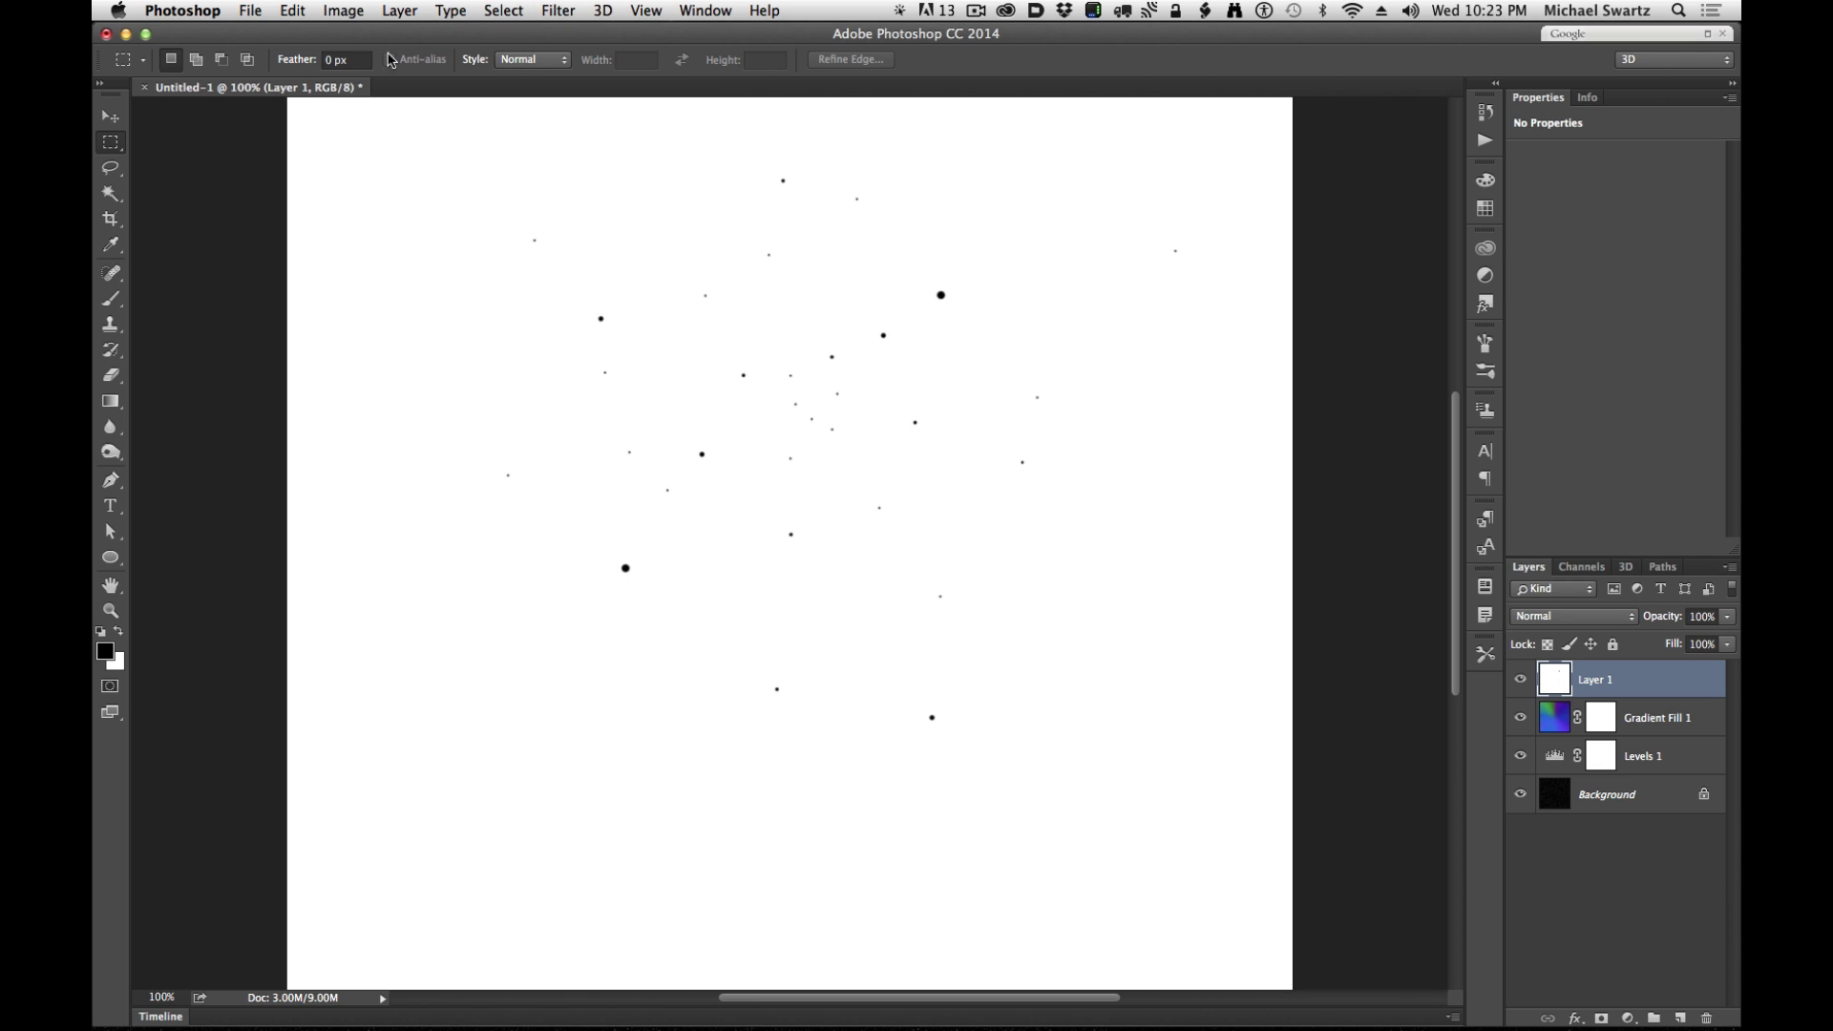
- Switch to the Brush tool, test-stamp the new star brush, and undo the stamps
click(111, 298)
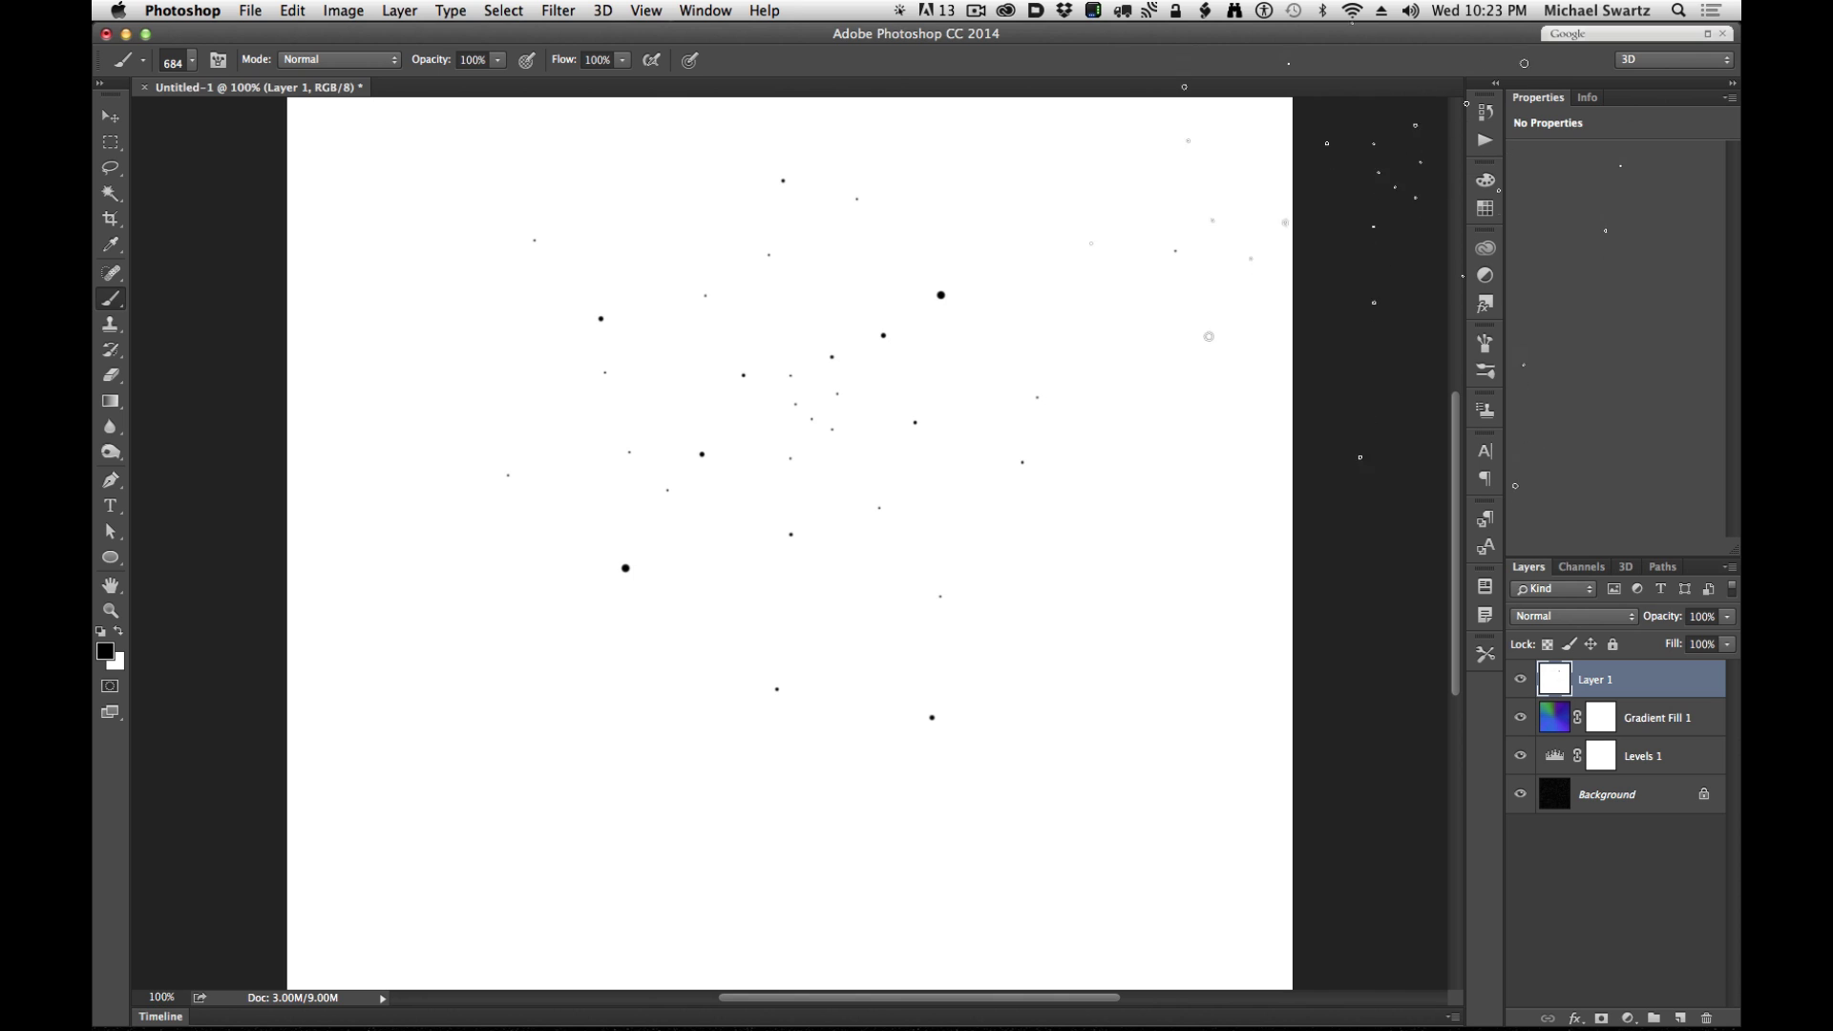
mouse_move(822, 548)
mouse_down()
mouse_move(934, 635)
mouse_move(821, 496)
mouse_move(821, 468)
mouse_up()
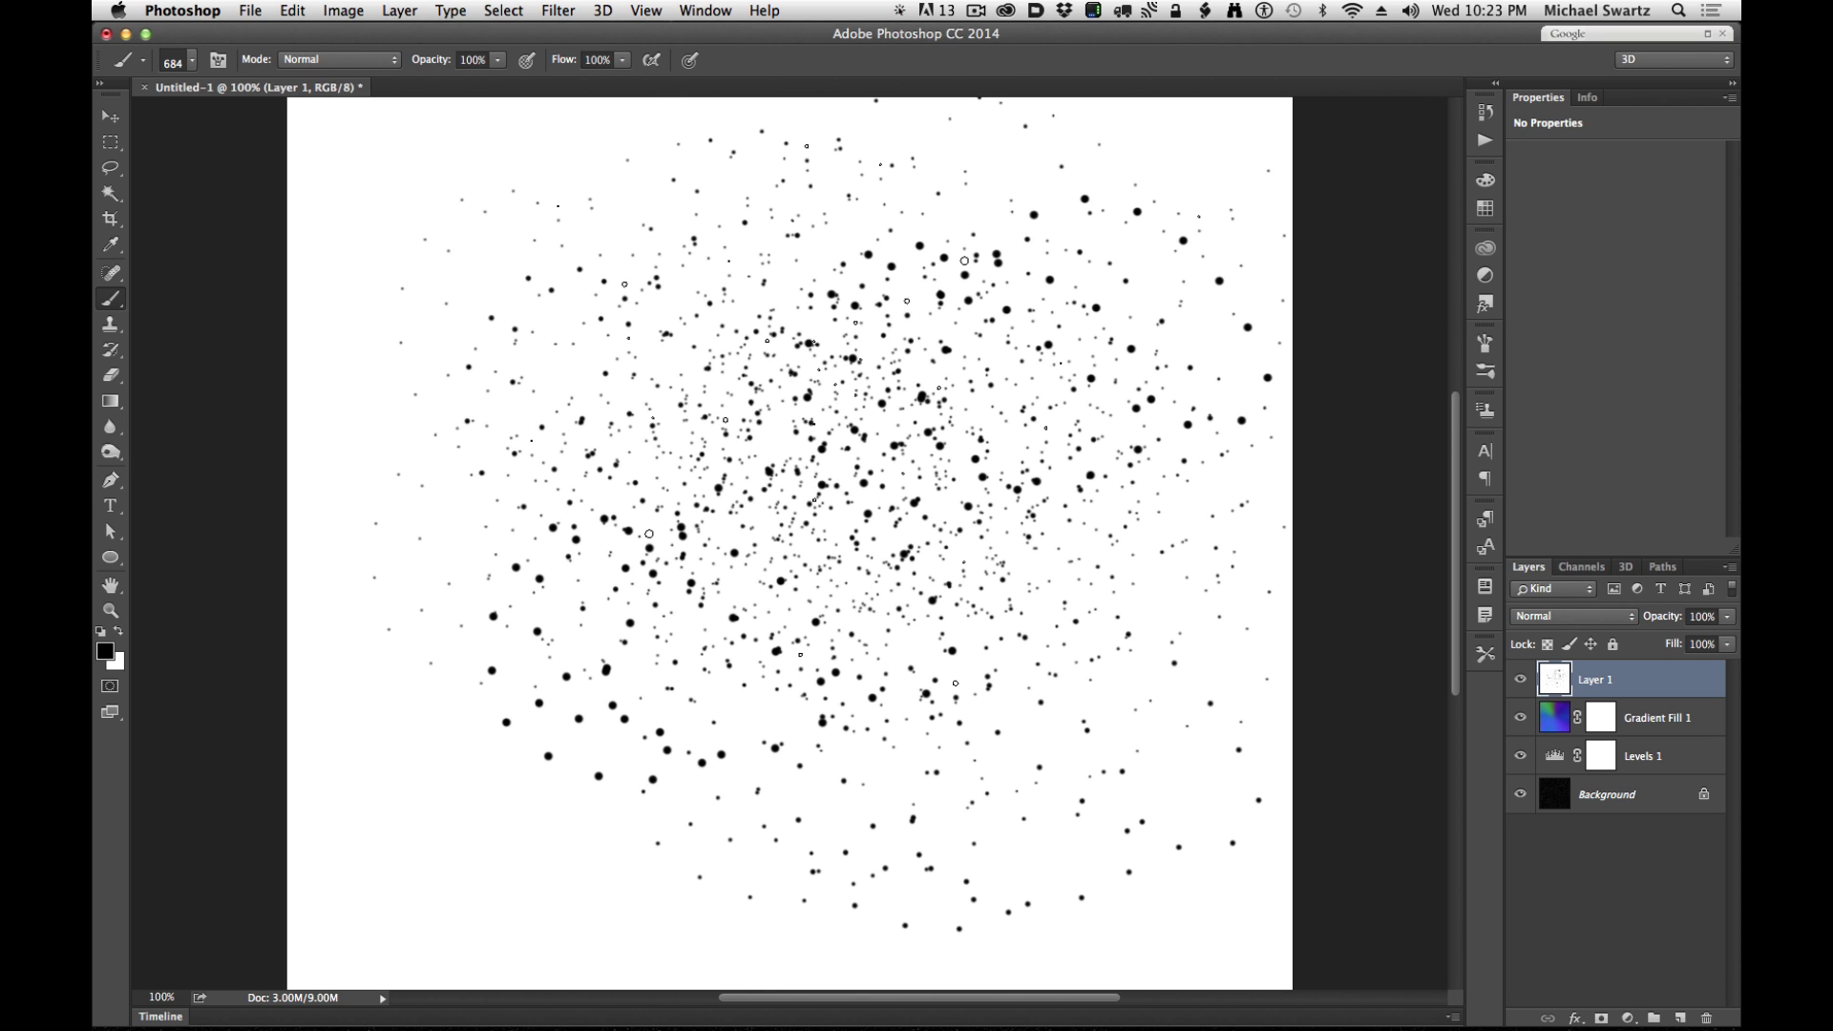
key(super+z)
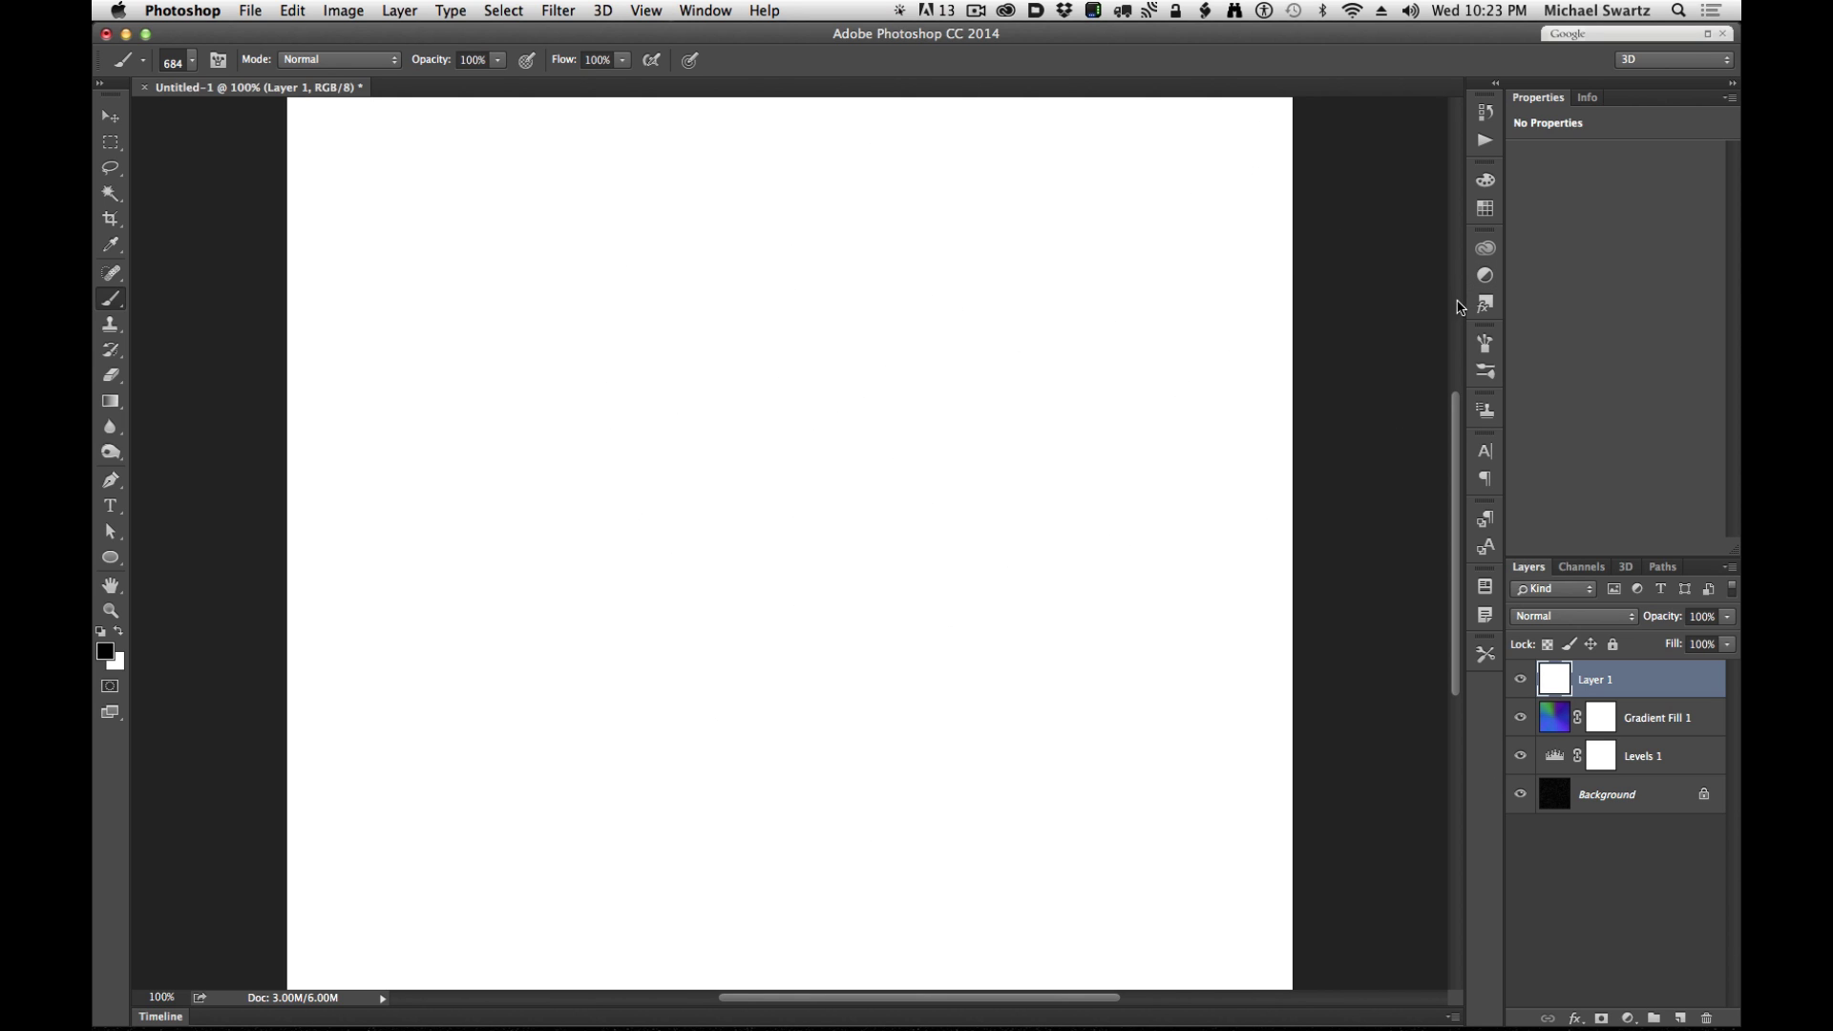
- Enable Shape Dynamics with some Angle Jitter and turn on Scattering for the star brush
click(1485, 343)
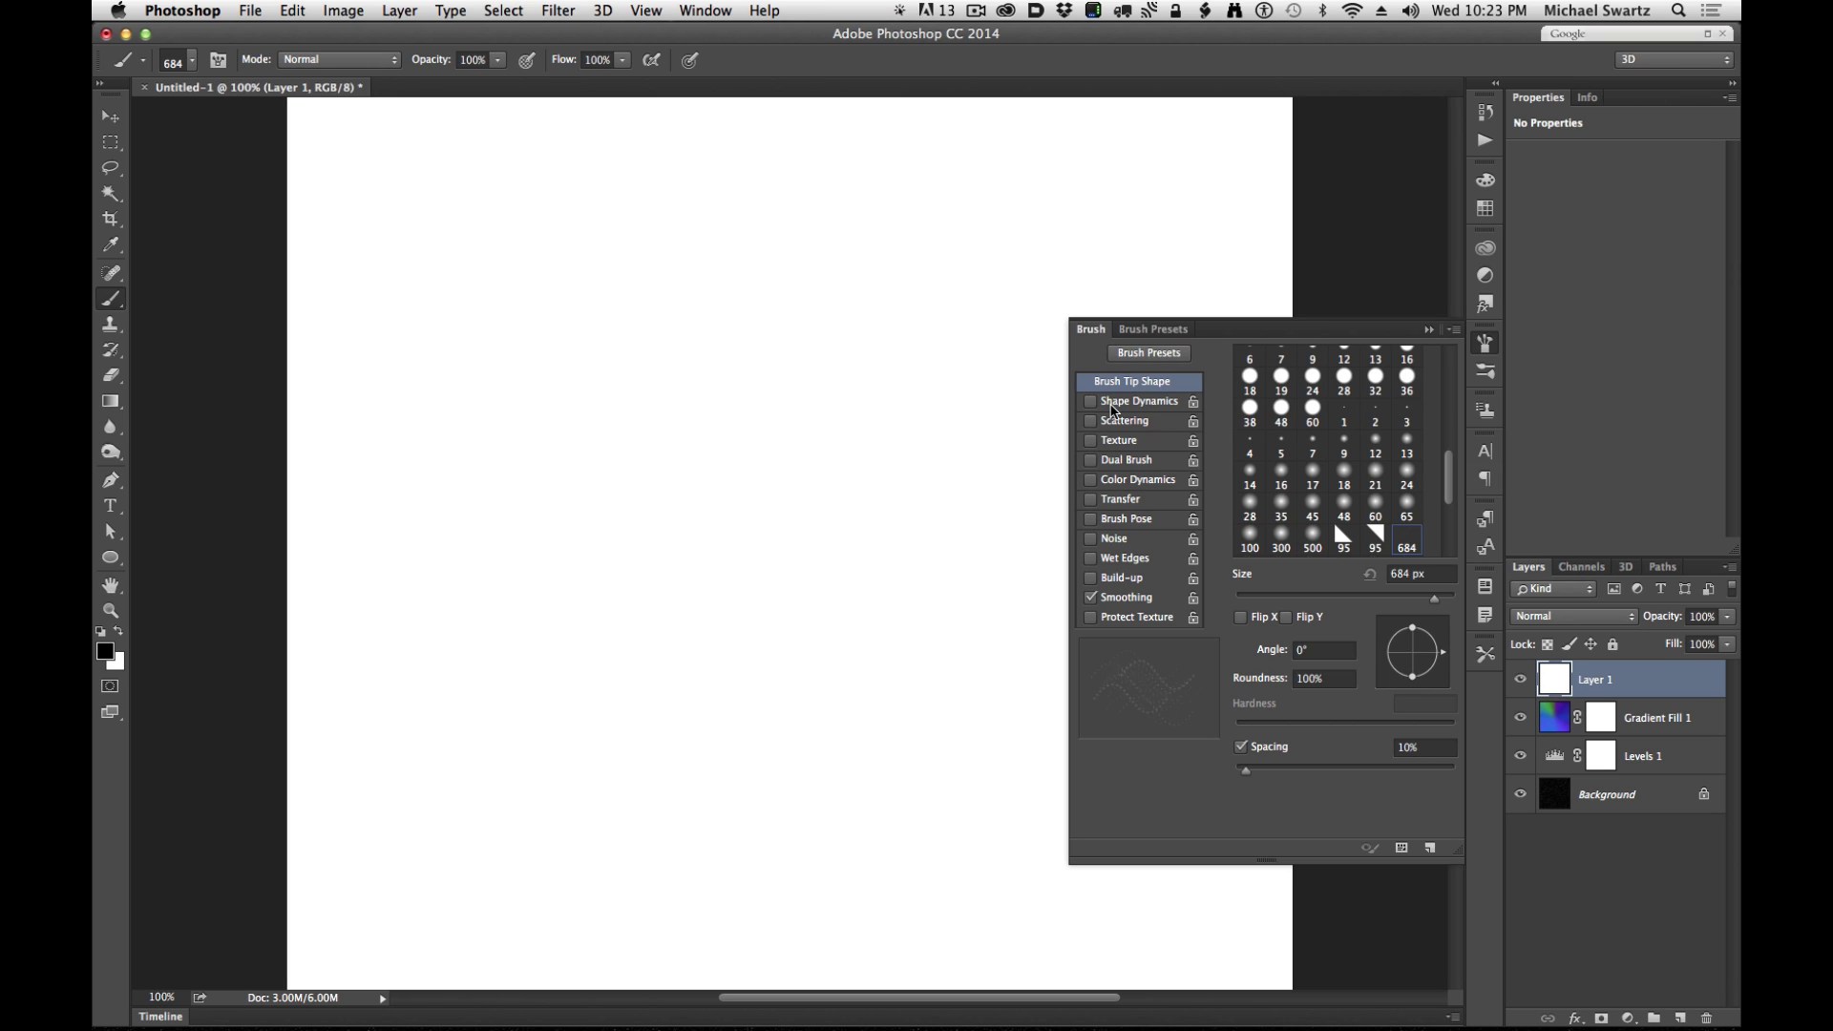
click(1130, 402)
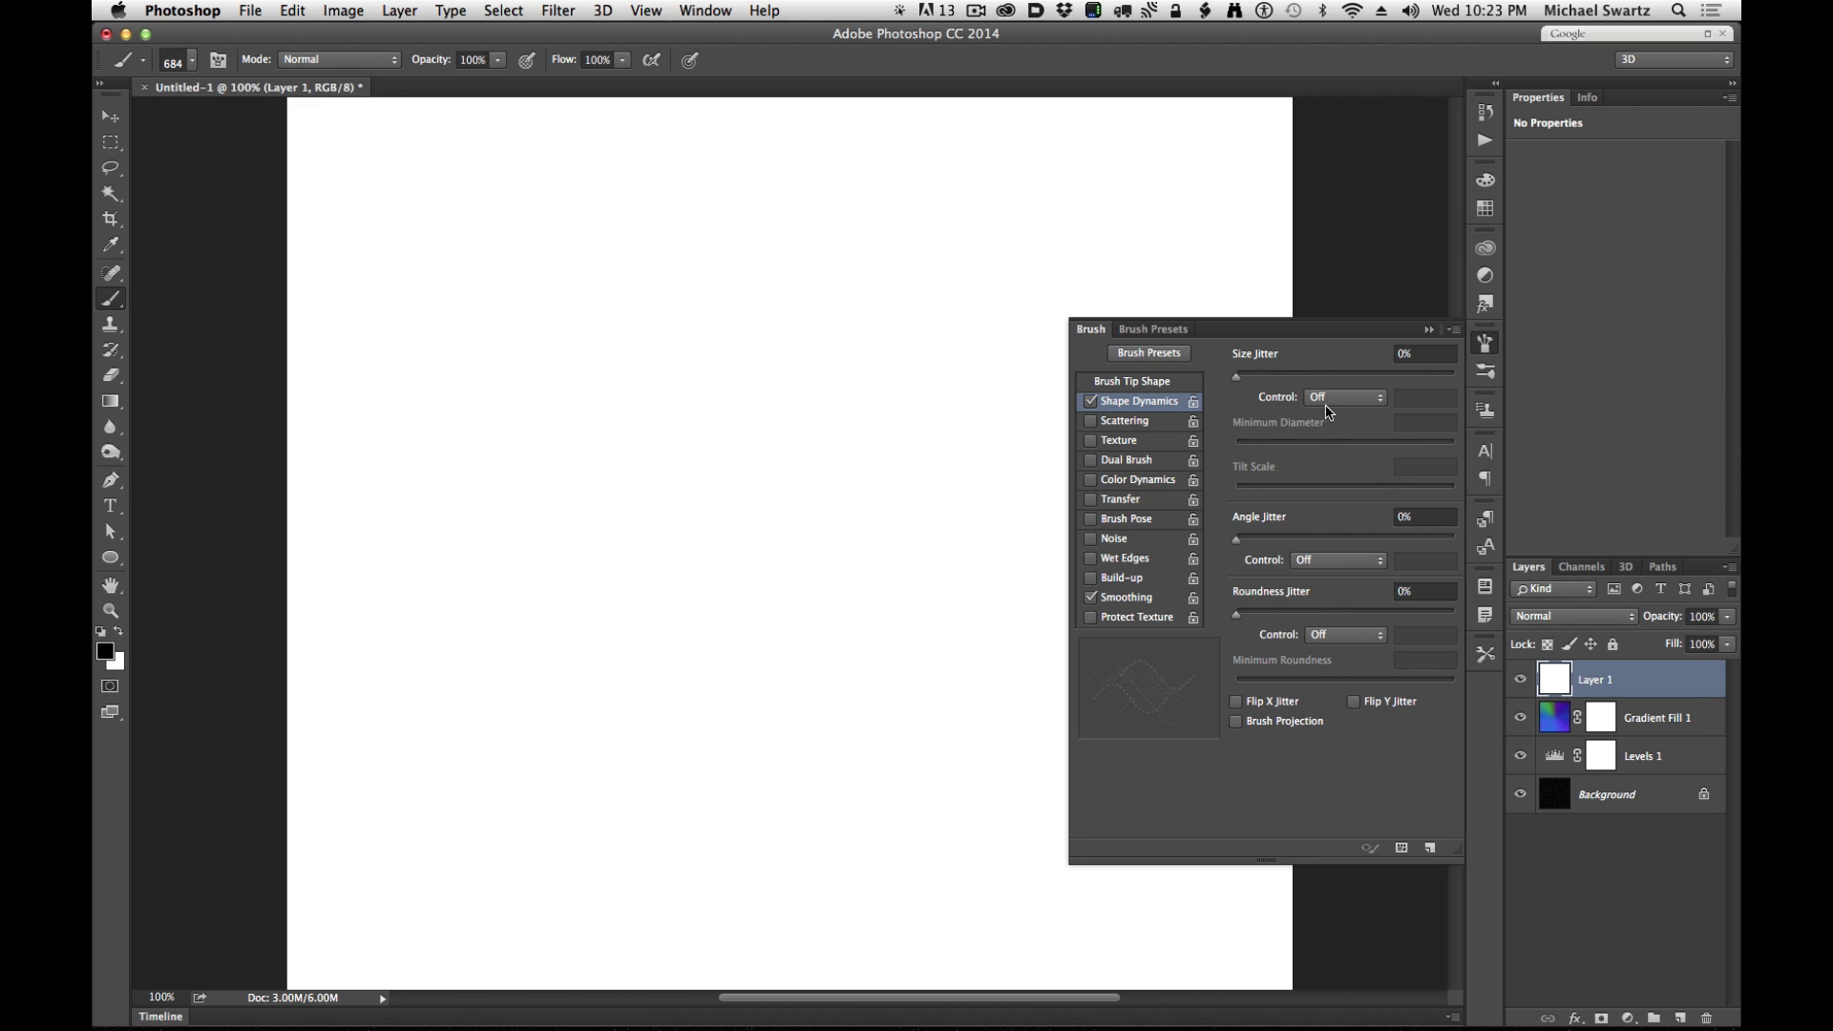
click(1356, 401)
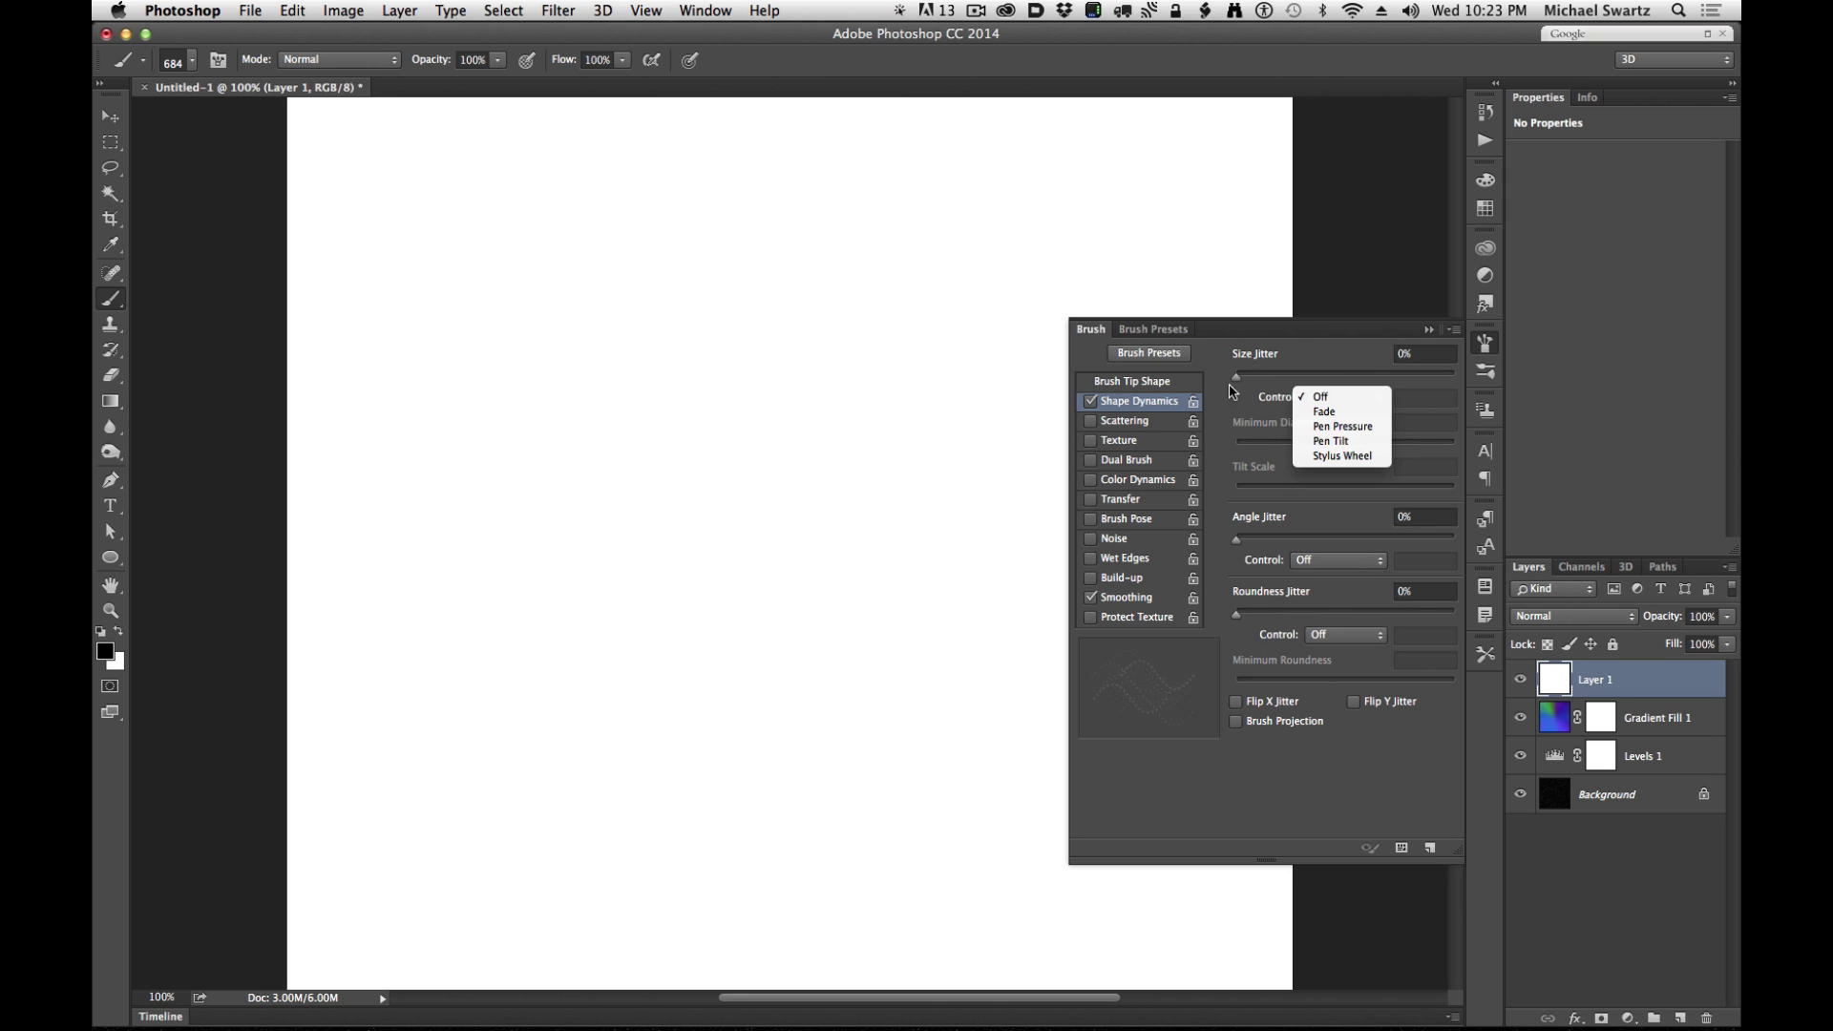
click(1225, 456)
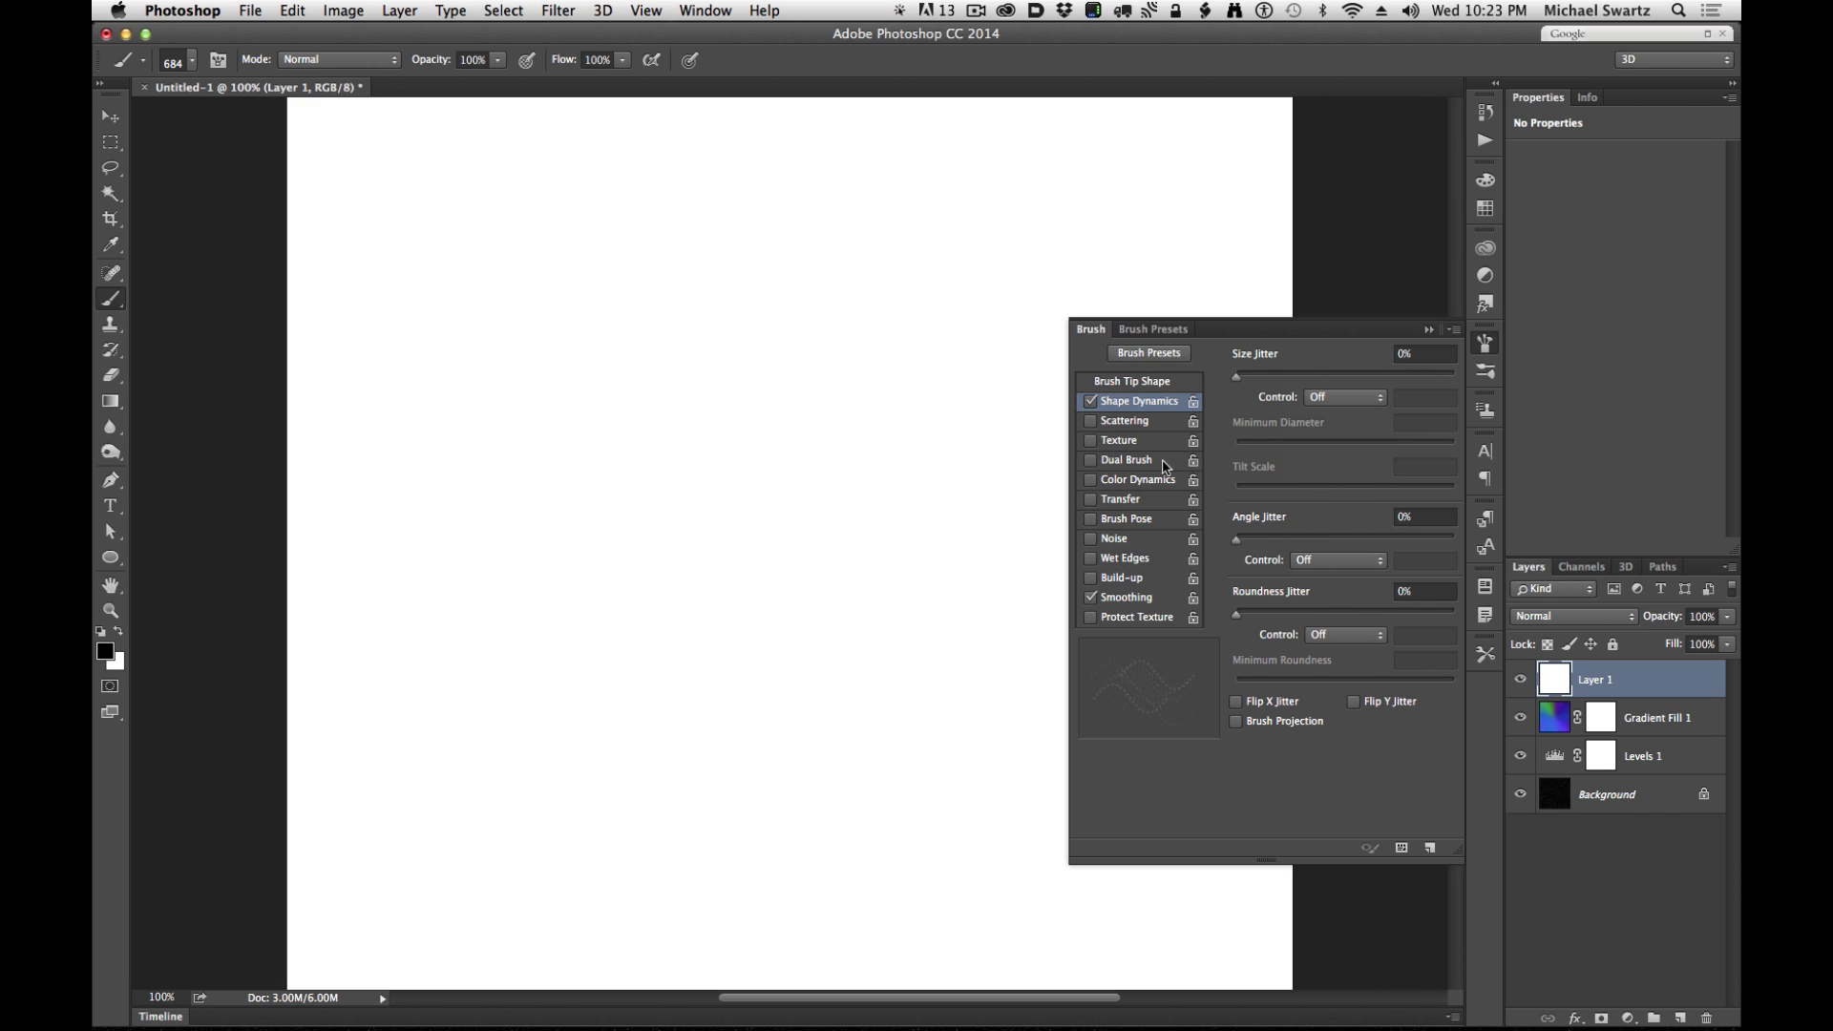
drag(1238, 540, 1281, 543)
click(1327, 561)
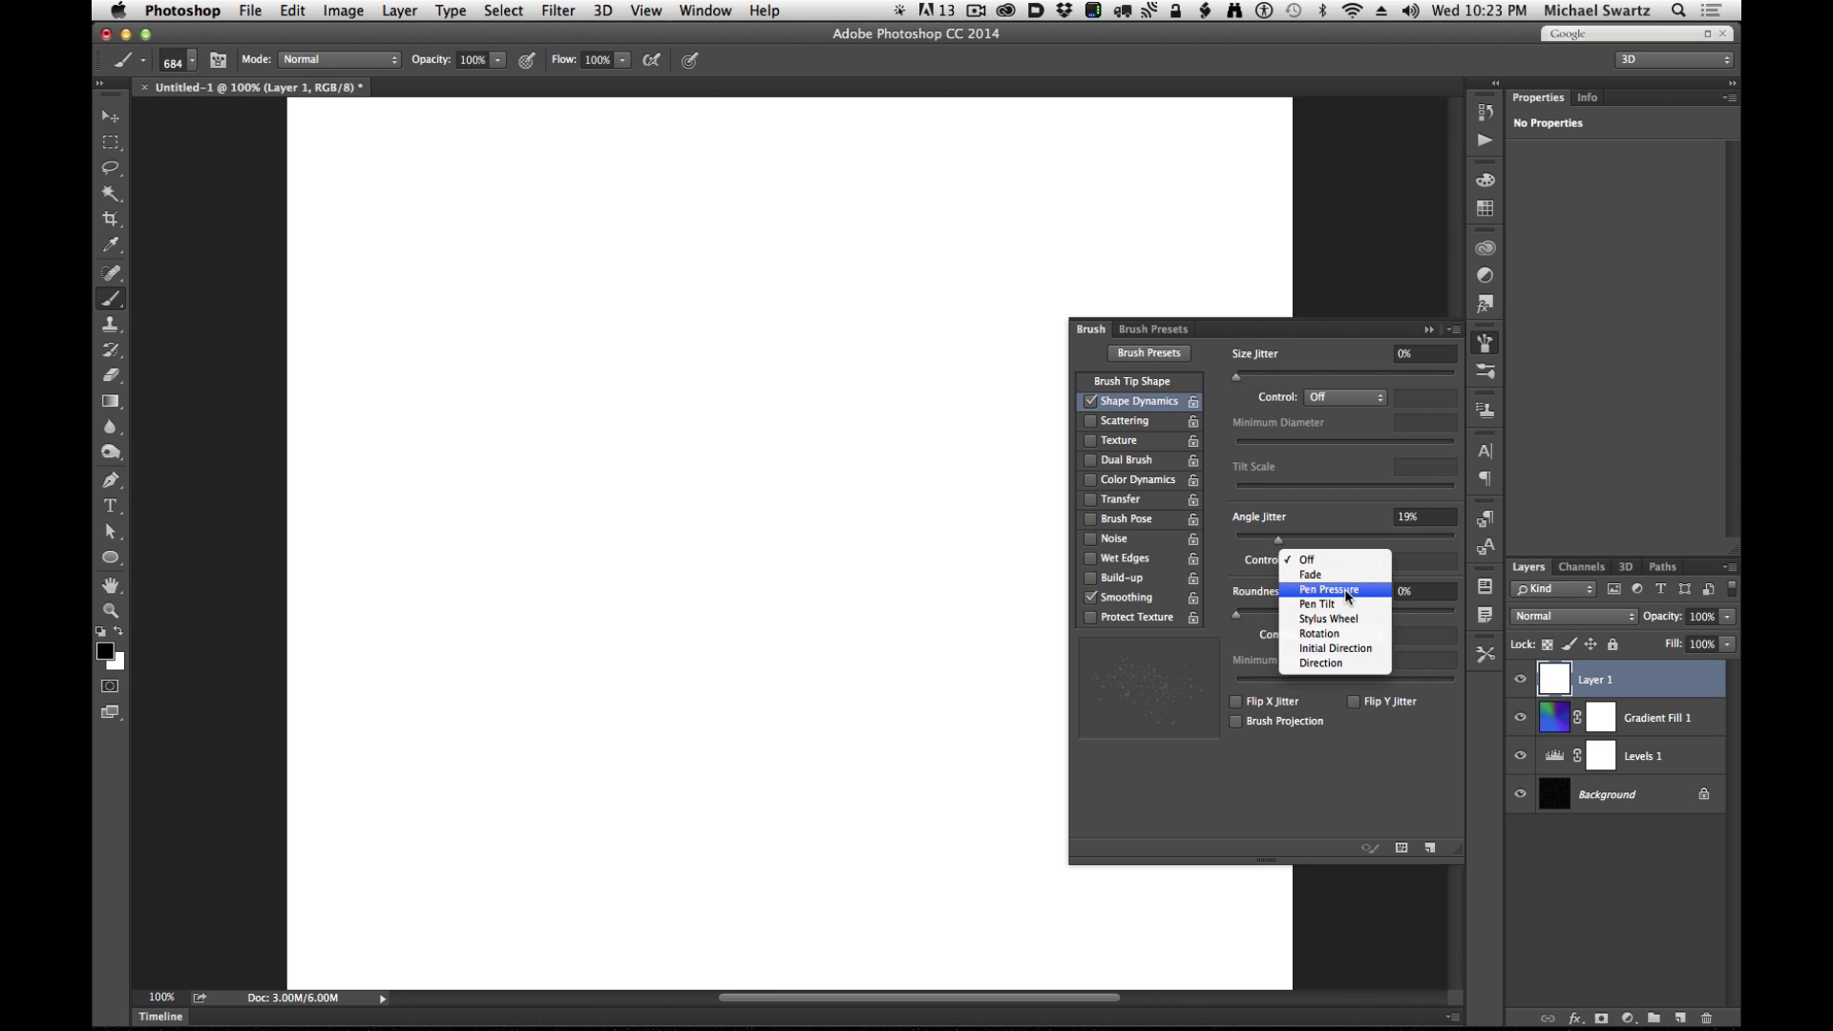
click(1233, 566)
click(1124, 425)
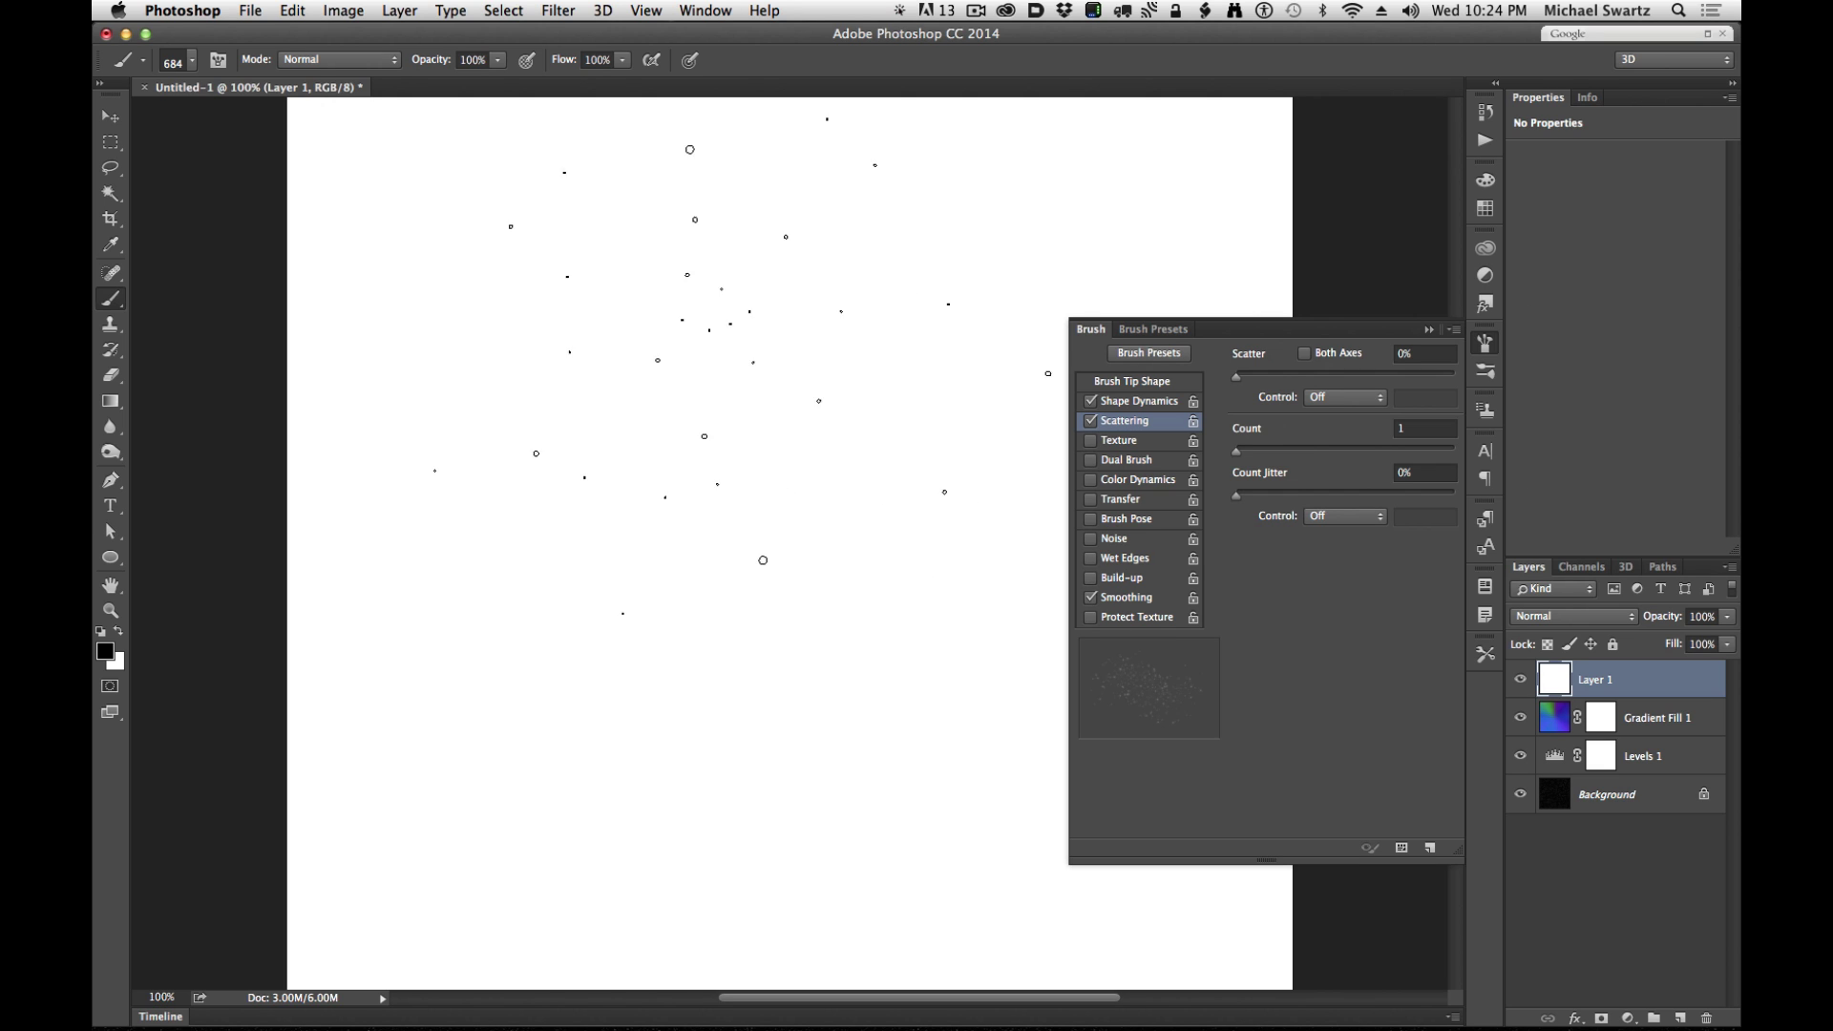
- Test a stroke of scattered dots, undo it, and make the brush slightly smaller
drag(621, 484, 848, 333)
key(super+z)
key(bracketleft)
- Replace the white test layer with a new empty layer and set white as the paint colour
drag(1573, 685, 1708, 1018)
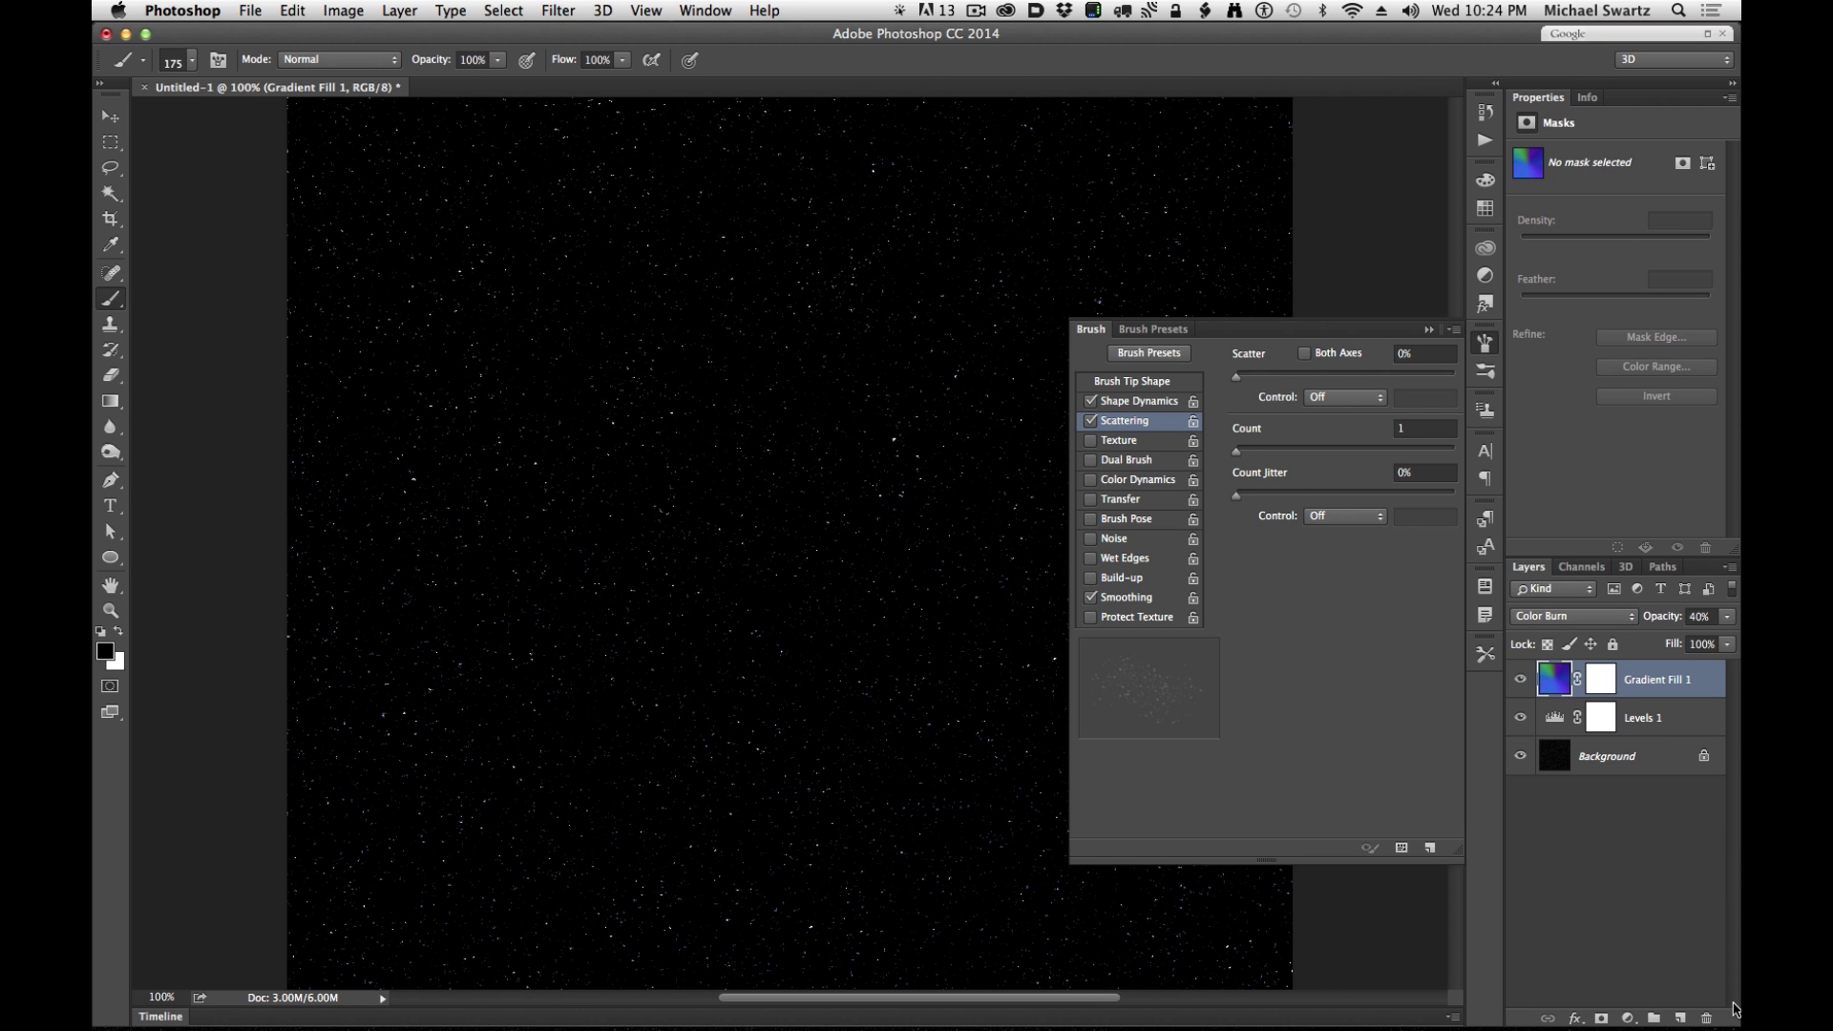
click(1680, 1018)
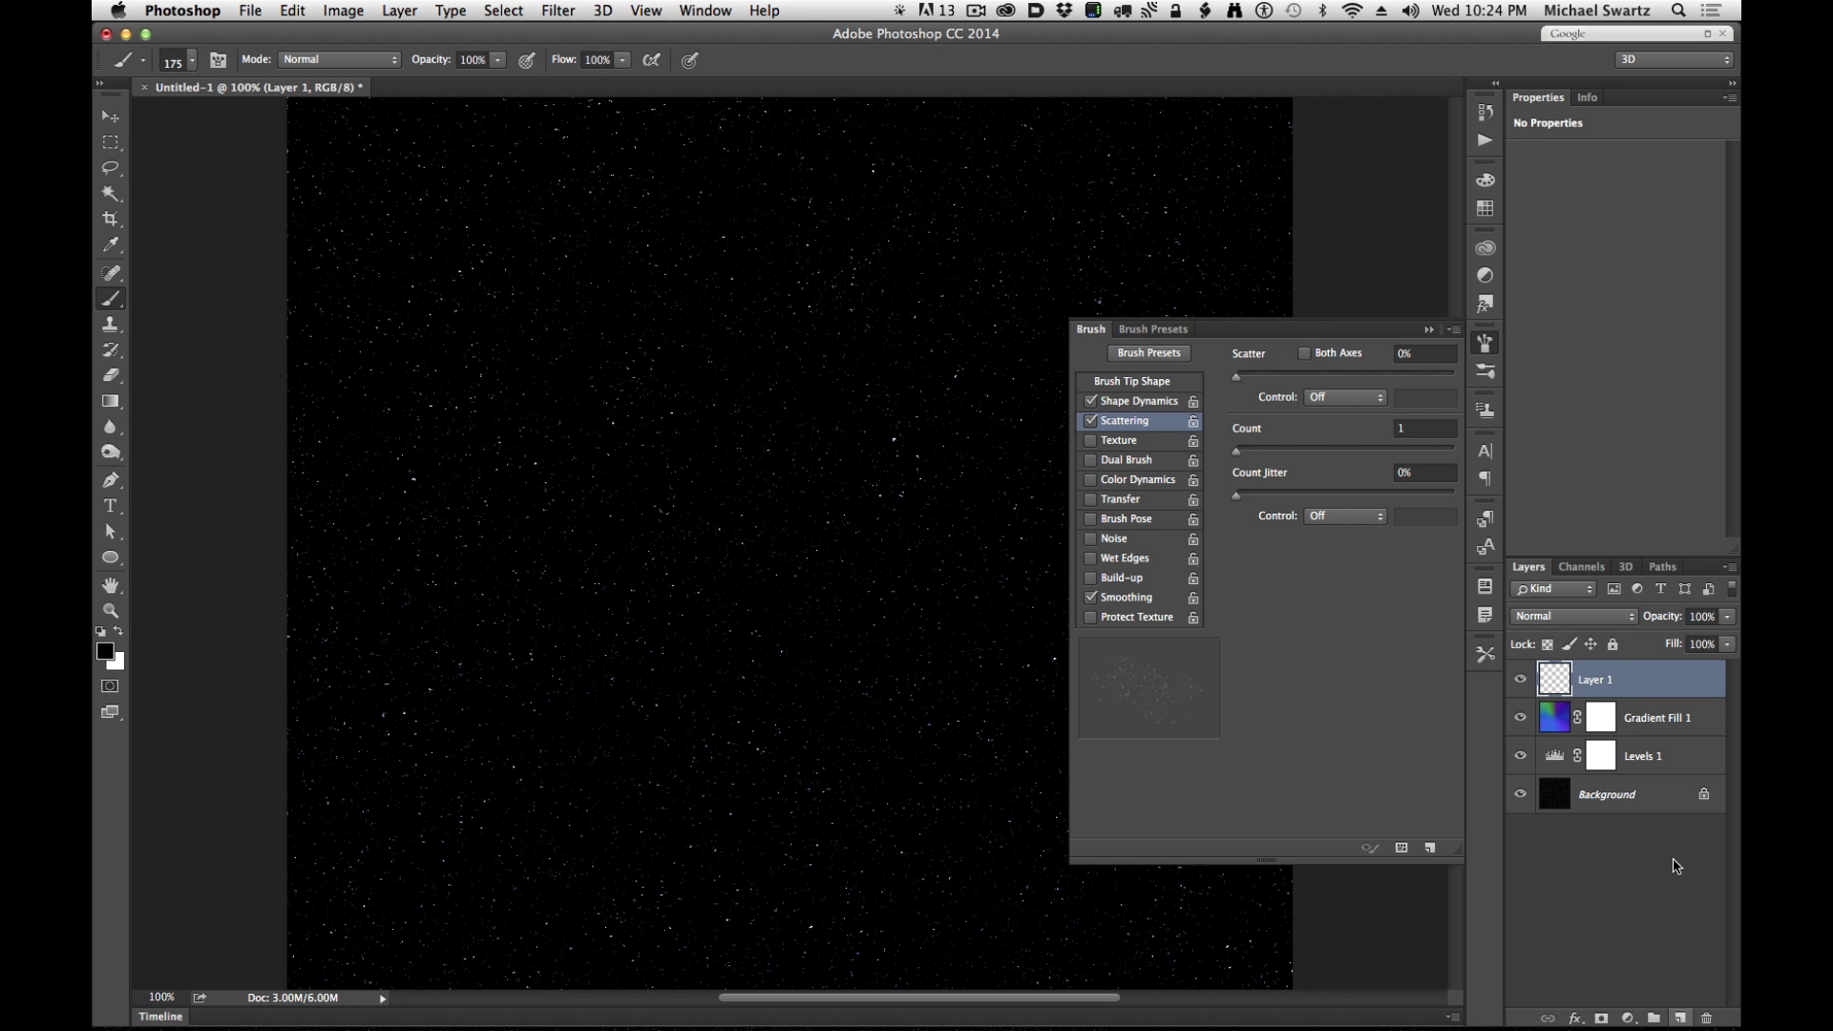
click(1429, 330)
key(x)
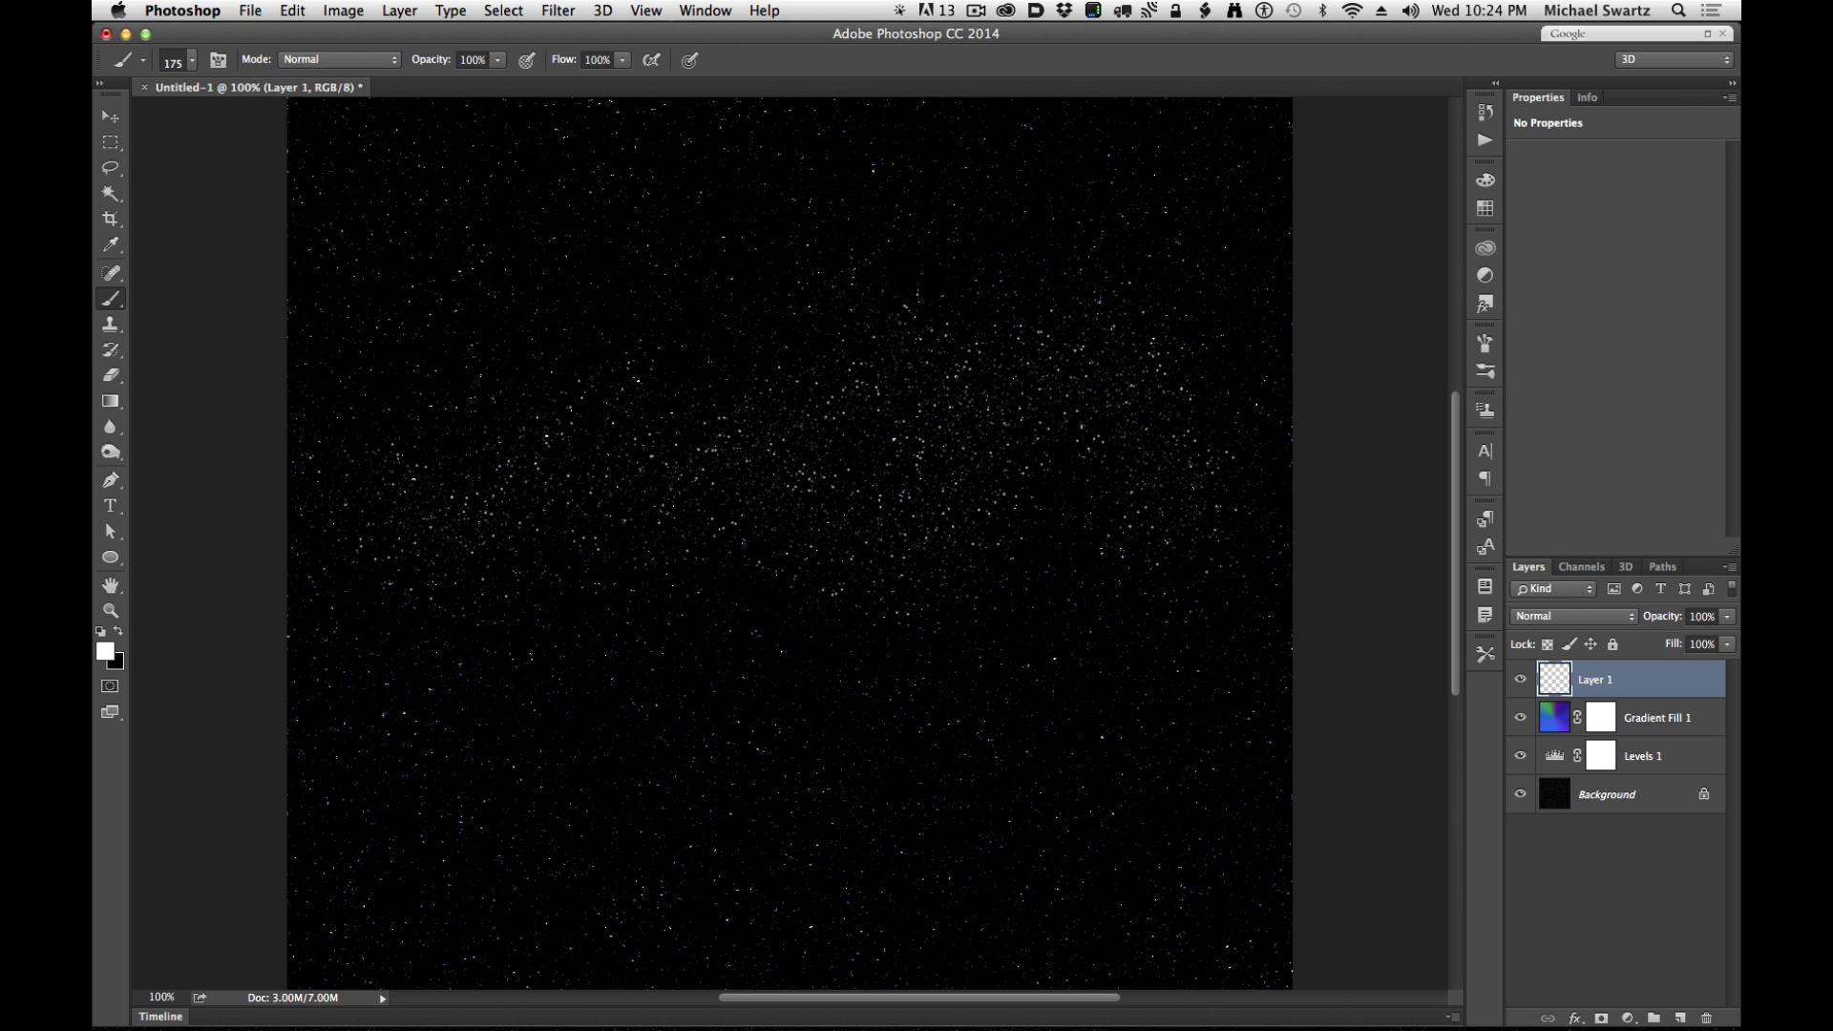
- Paint a central band of small white stars plus a few larger bright stars across the sky
drag(628, 420, 756, 320)
mouse_move(530, 345)
mouse_down()
mouse_move(618, 263)
mouse_move(890, 271)
mouse_up()
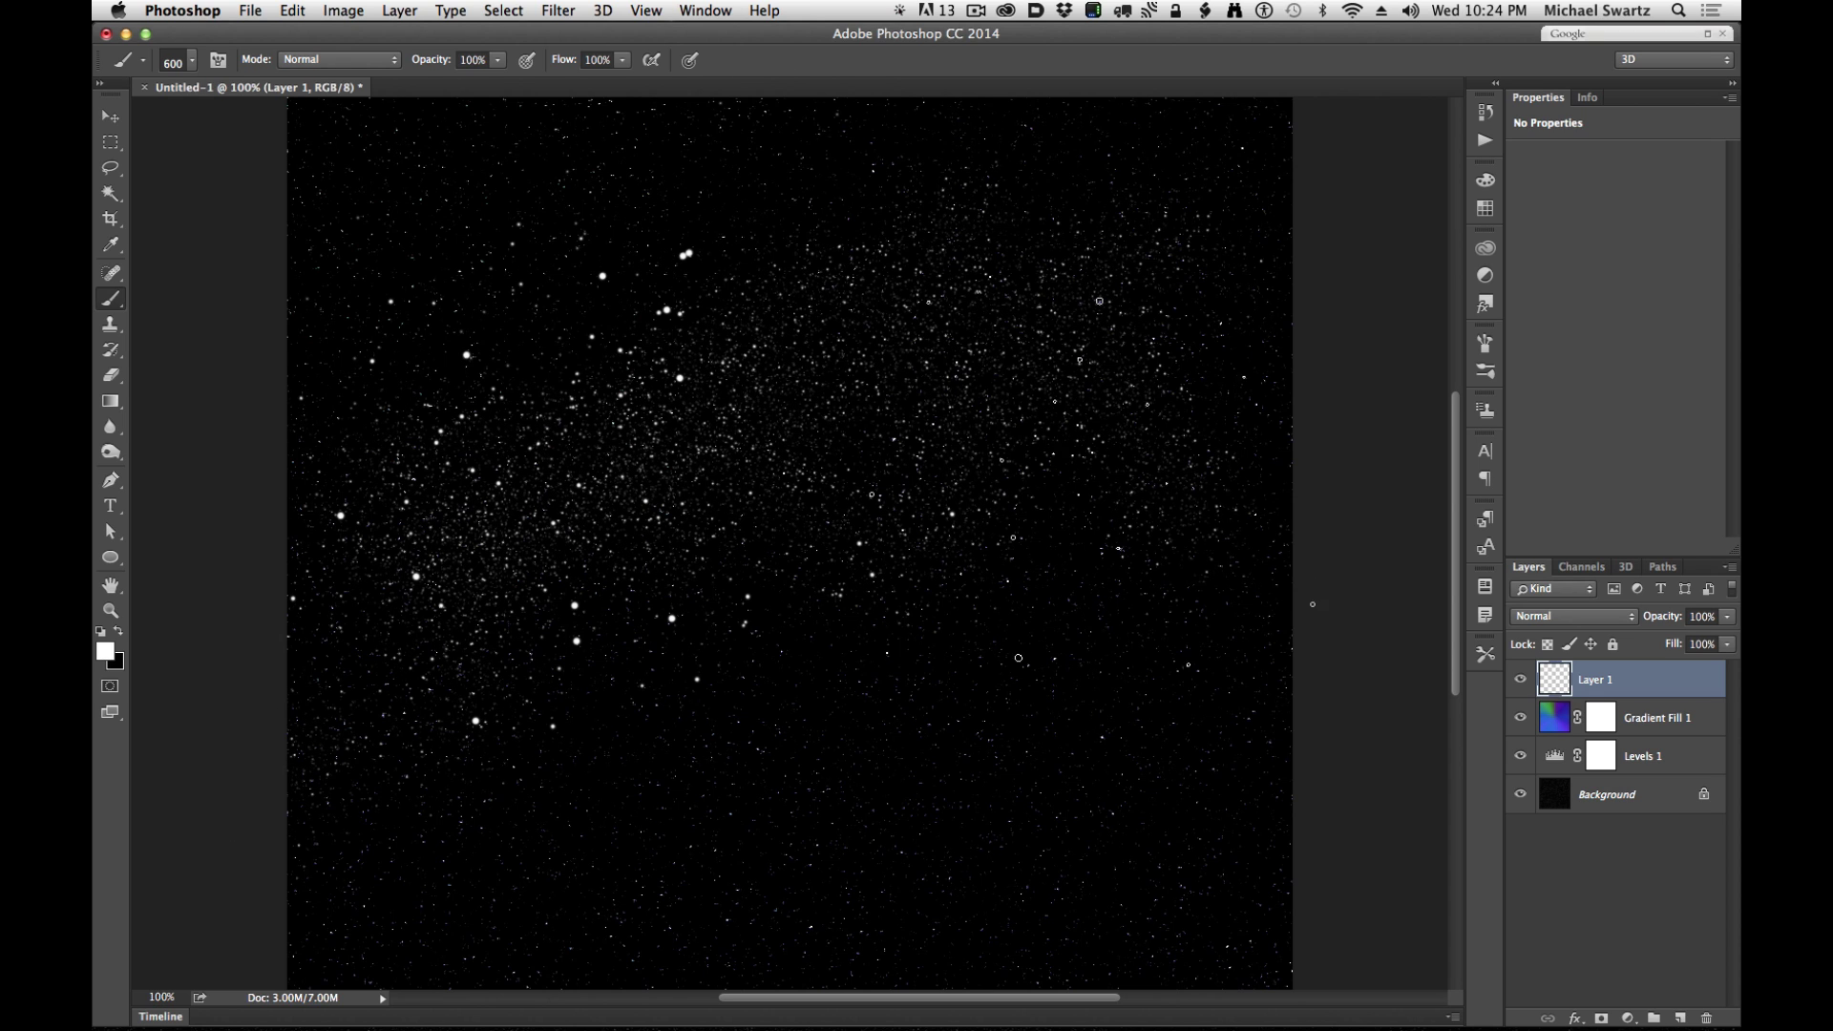
key(super+z)
drag(777, 543, 812, 477)
- On Levels 1, lower the output white and set input levels to 66, 1.00 and 108
click(1552, 754)
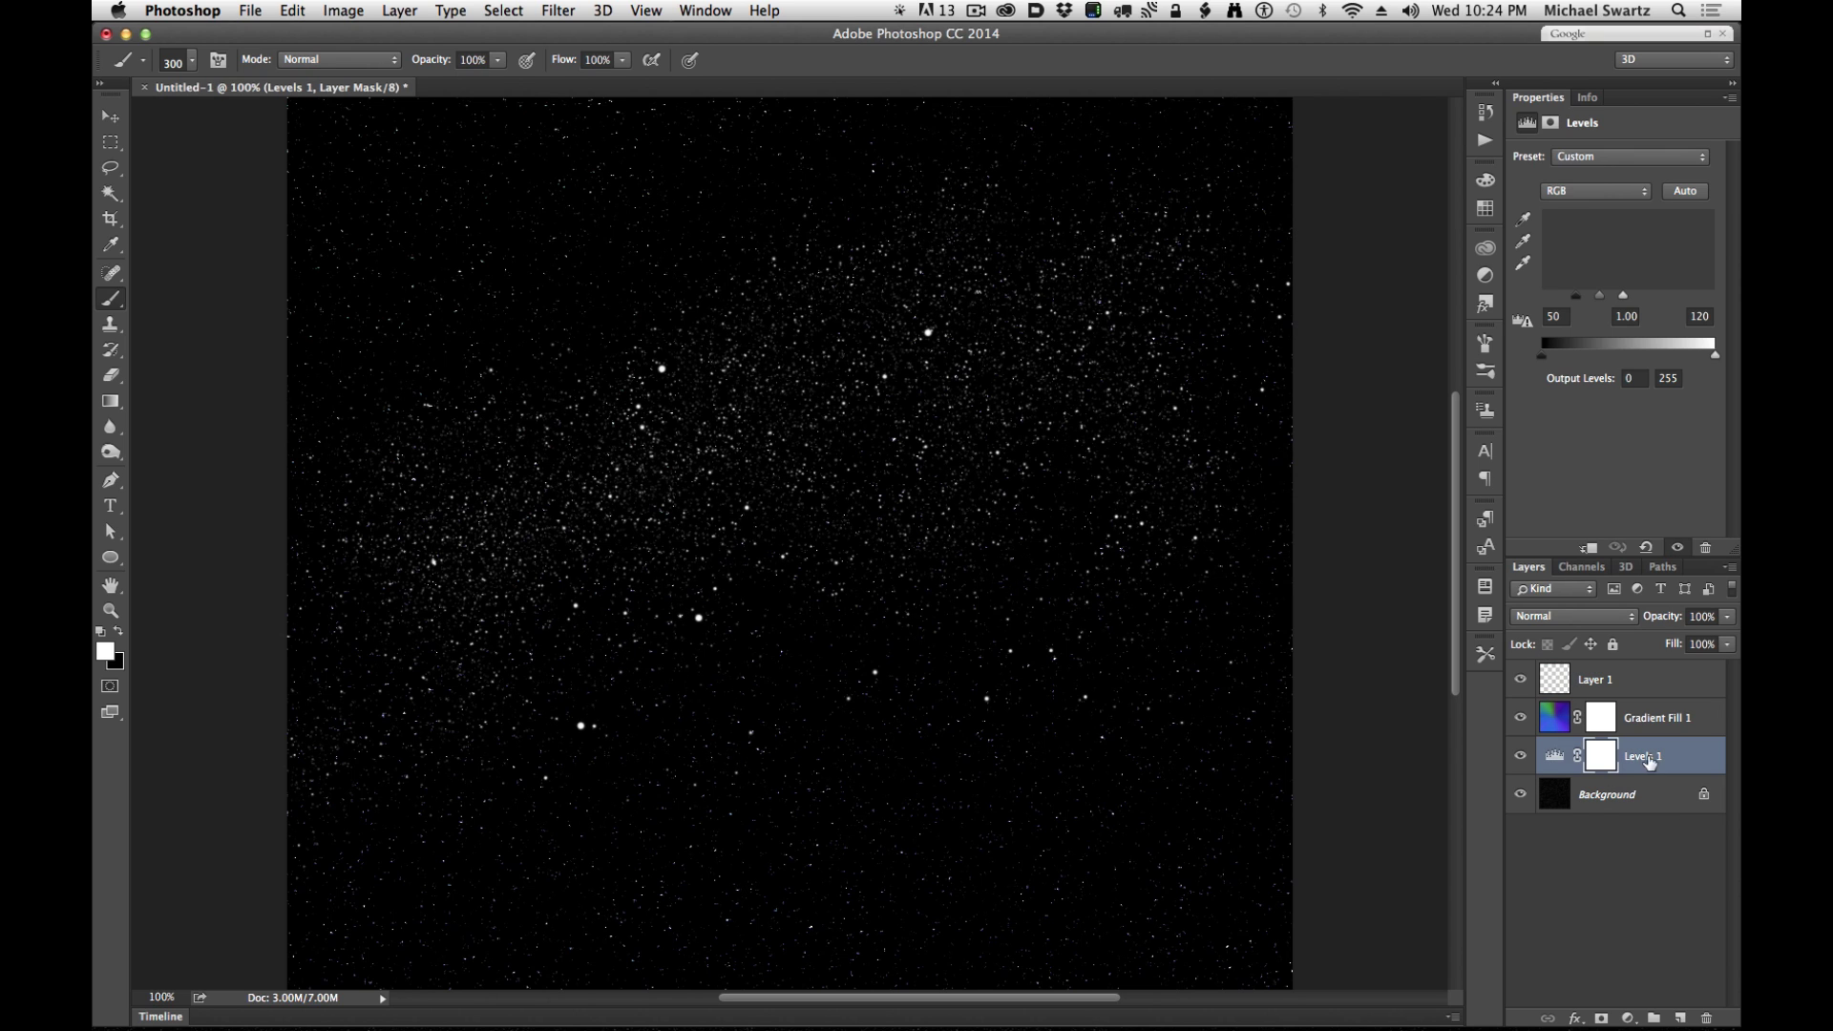
click(1554, 724)
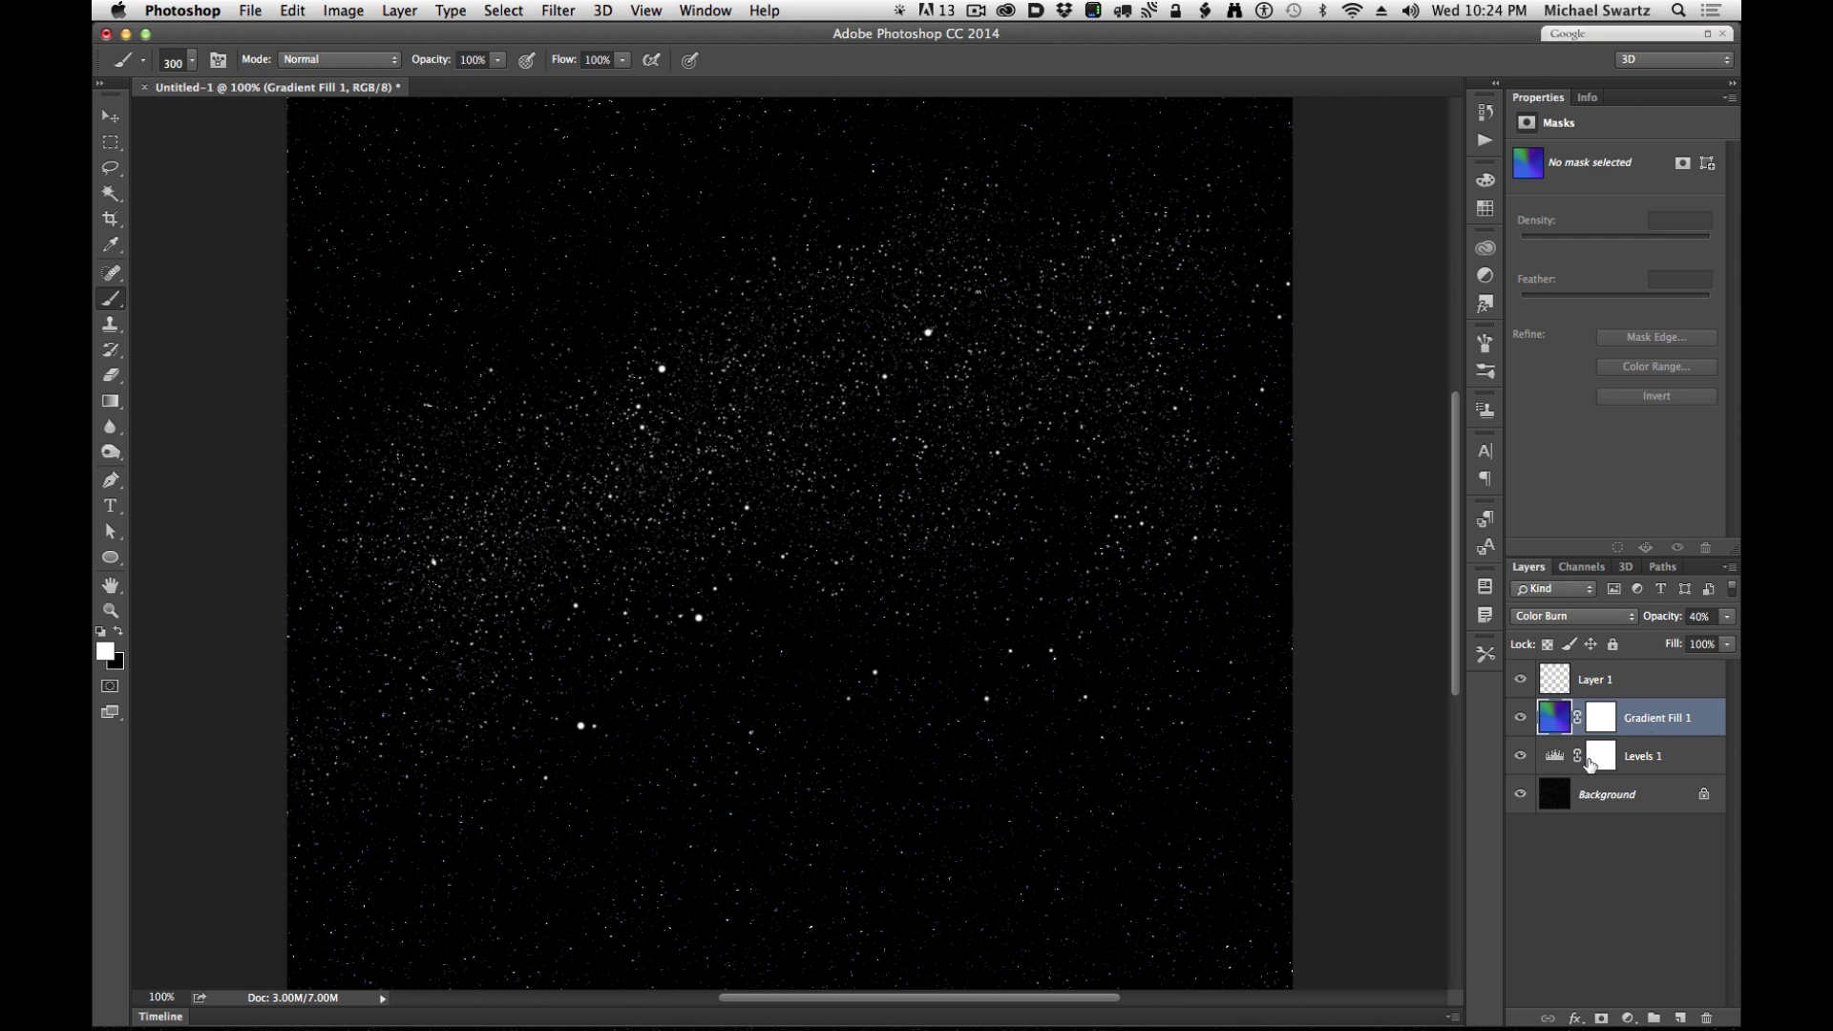
click(1547, 759)
click(1546, 759)
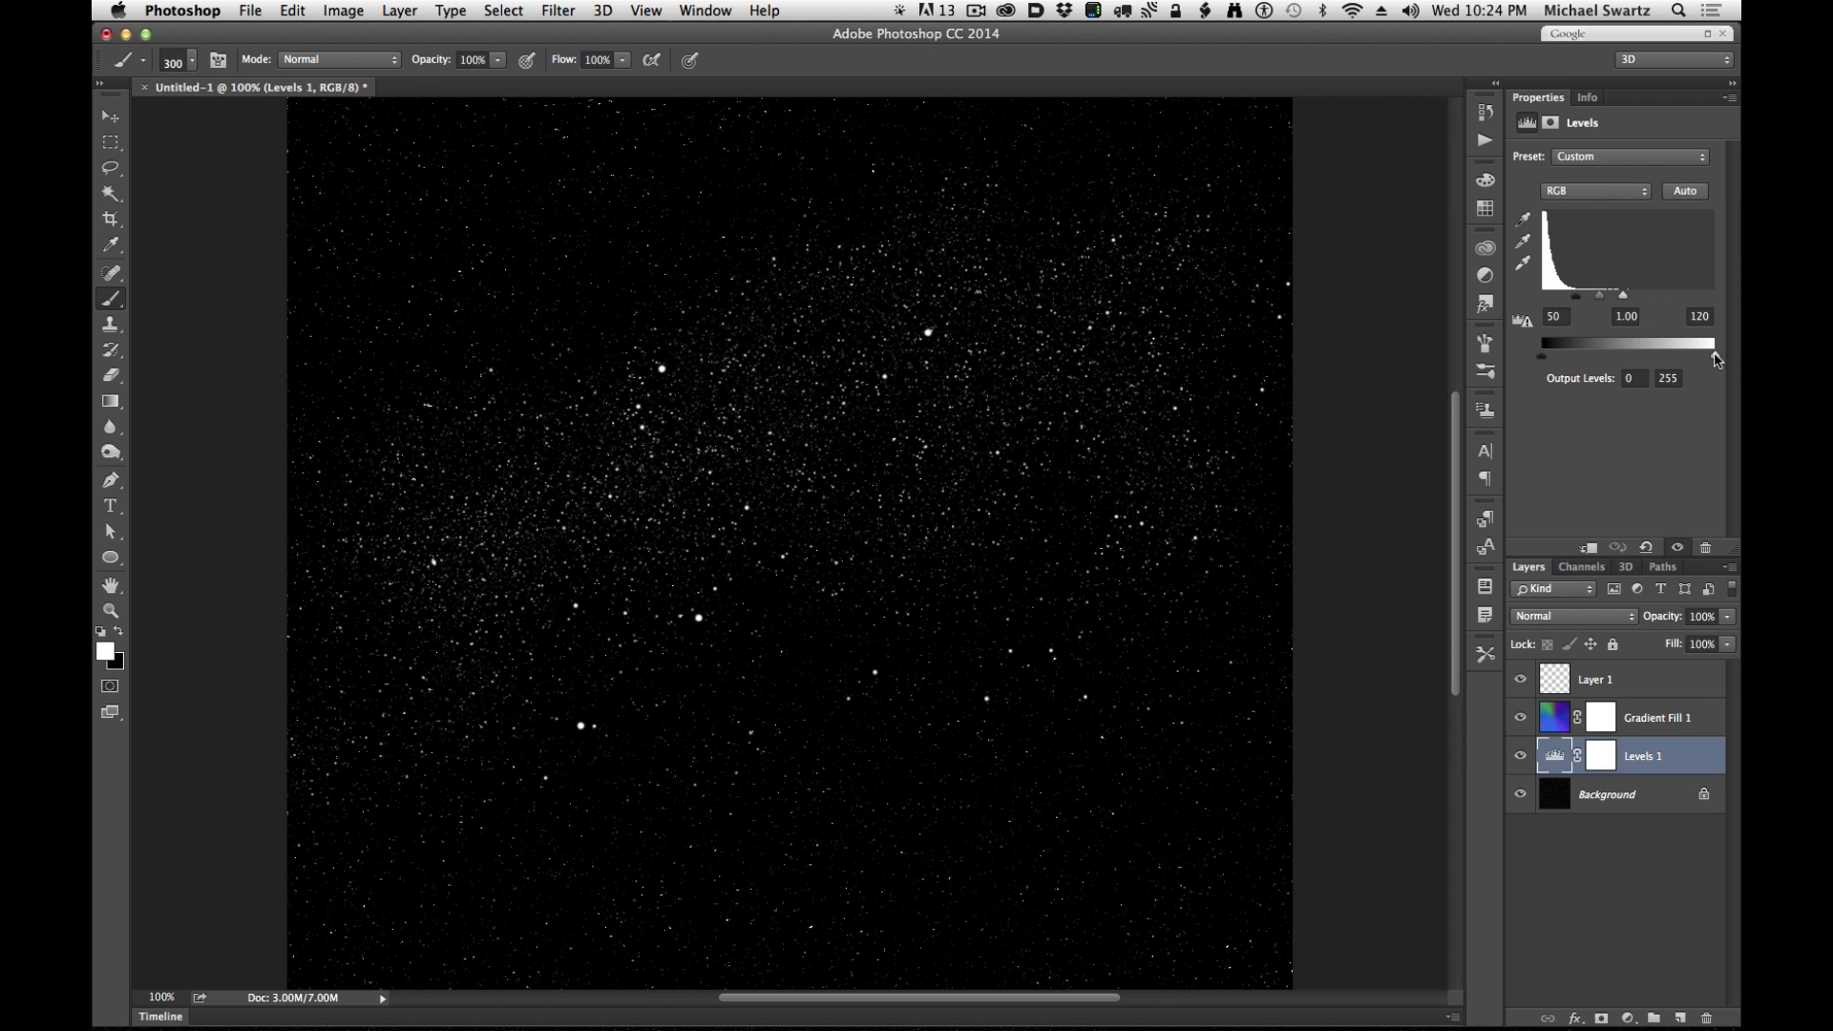
drag(1716, 359, 1677, 360)
drag(1682, 357, 1680, 357)
drag(1587, 303, 1615, 303)
click(1563, 716)
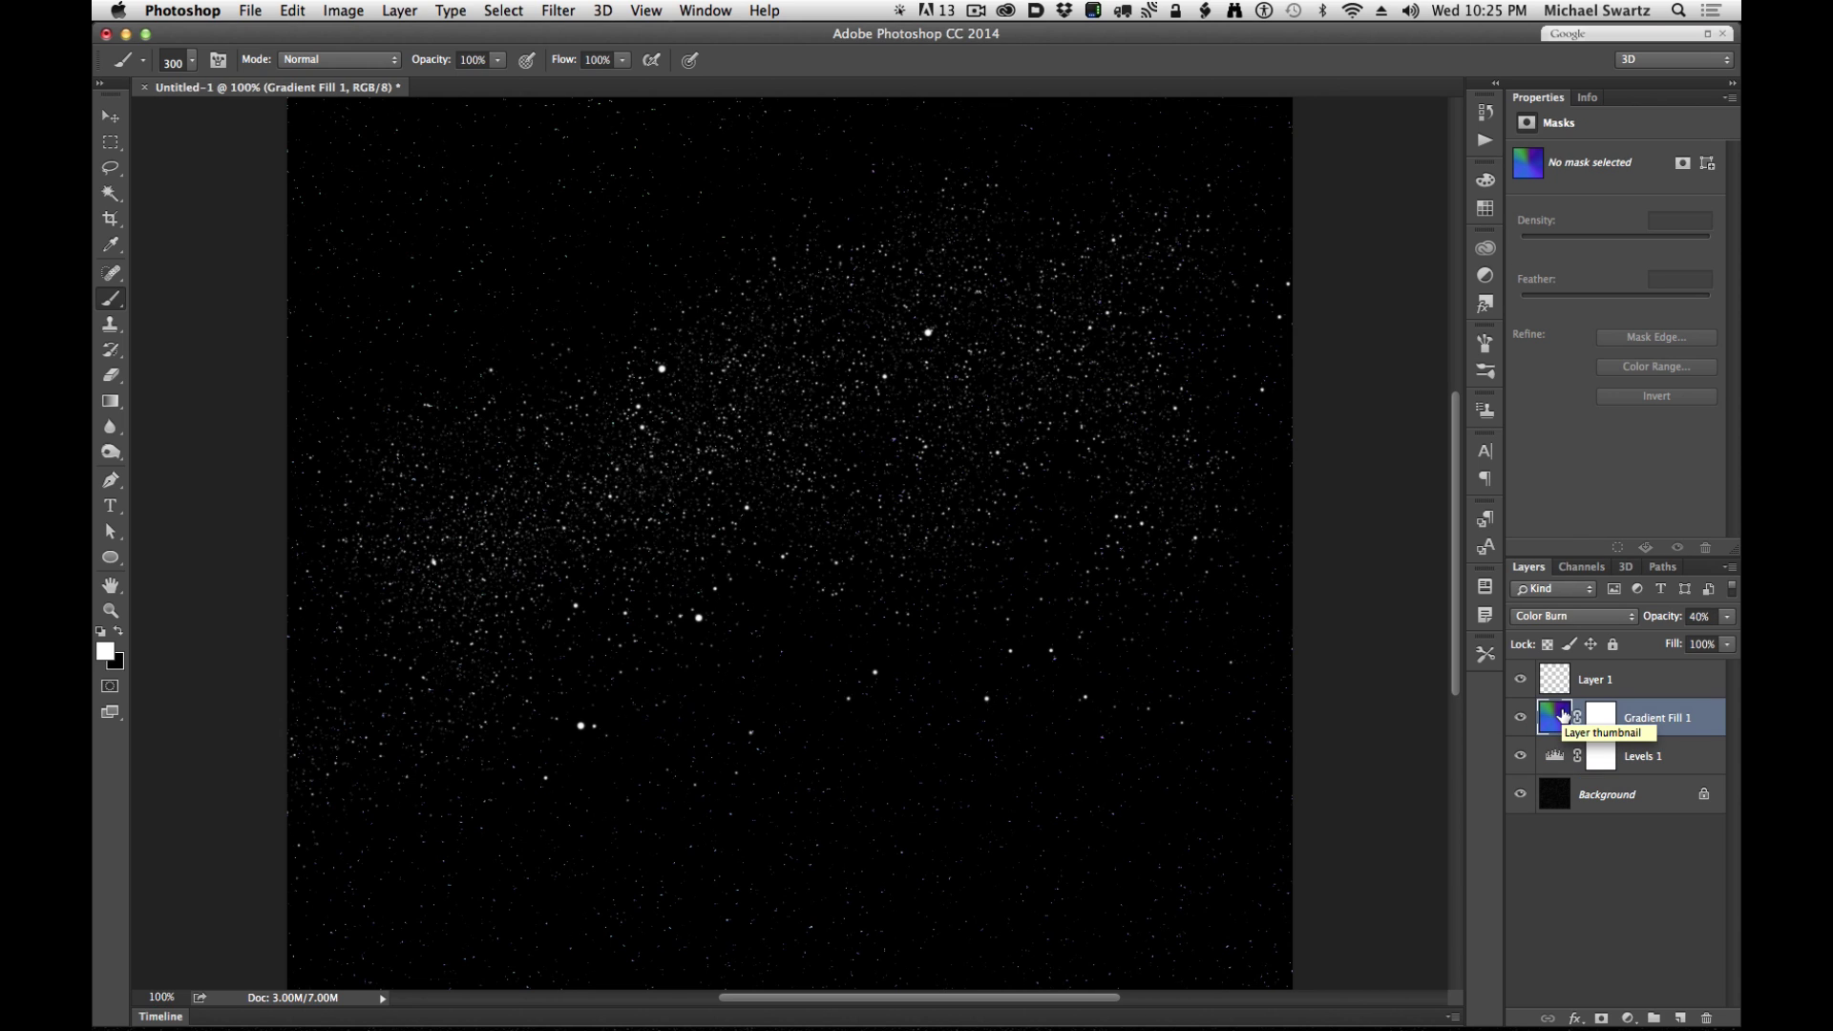